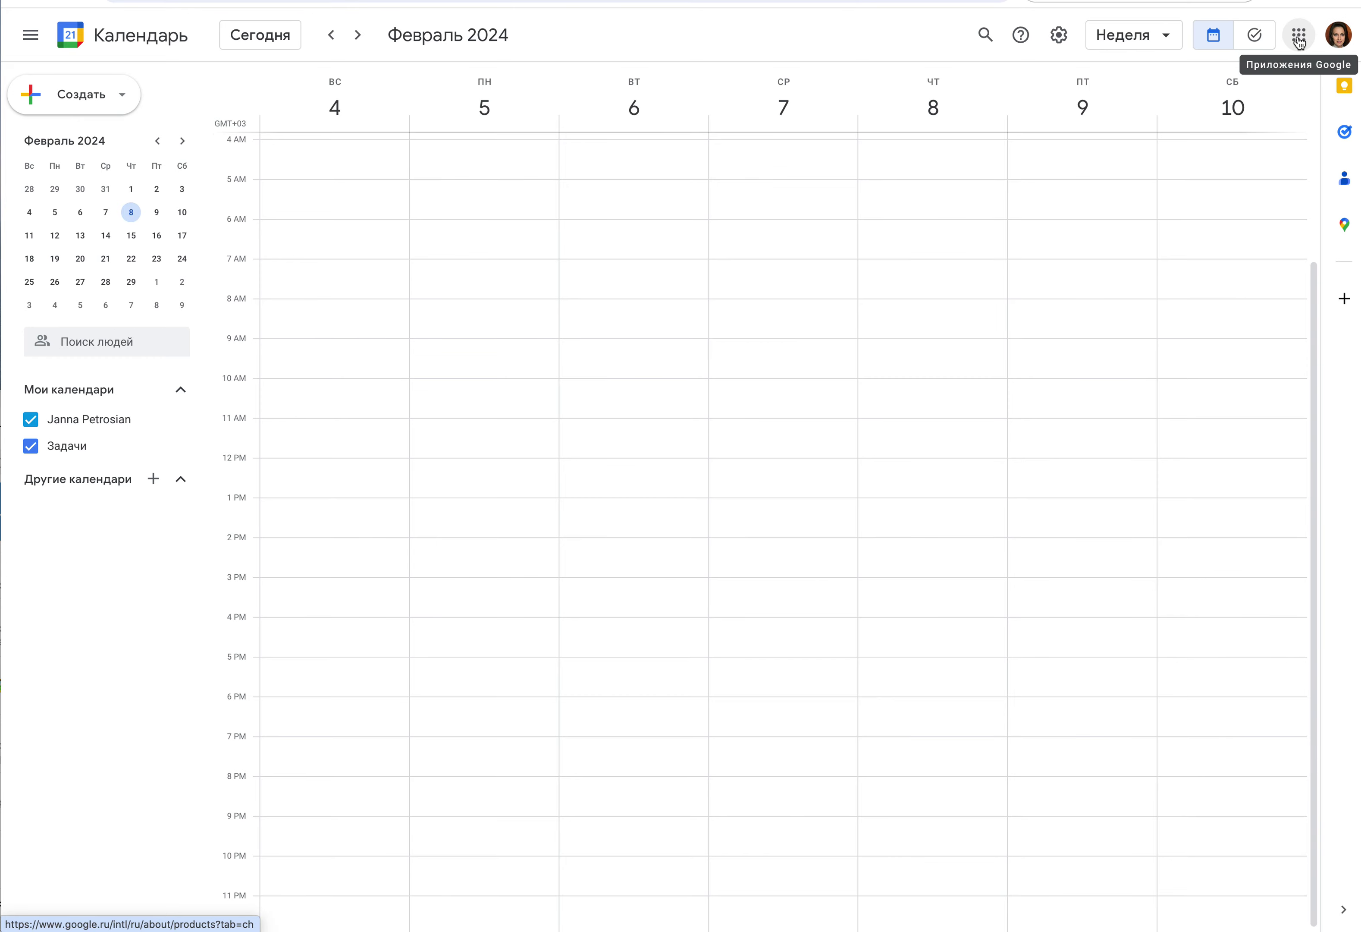
- Look through the Google apps list for Календарь and return to the week view
{"action": "left_click", "coordinate": [1299, 40]}
{"action": "scroll", "coordinate": [1179, 289], "scroll_direction": "down", "scroll_amount": 1}
{"action": "scroll", "coordinate": [1179, 288], "scroll_direction": "down", "scroll_amount": 3}
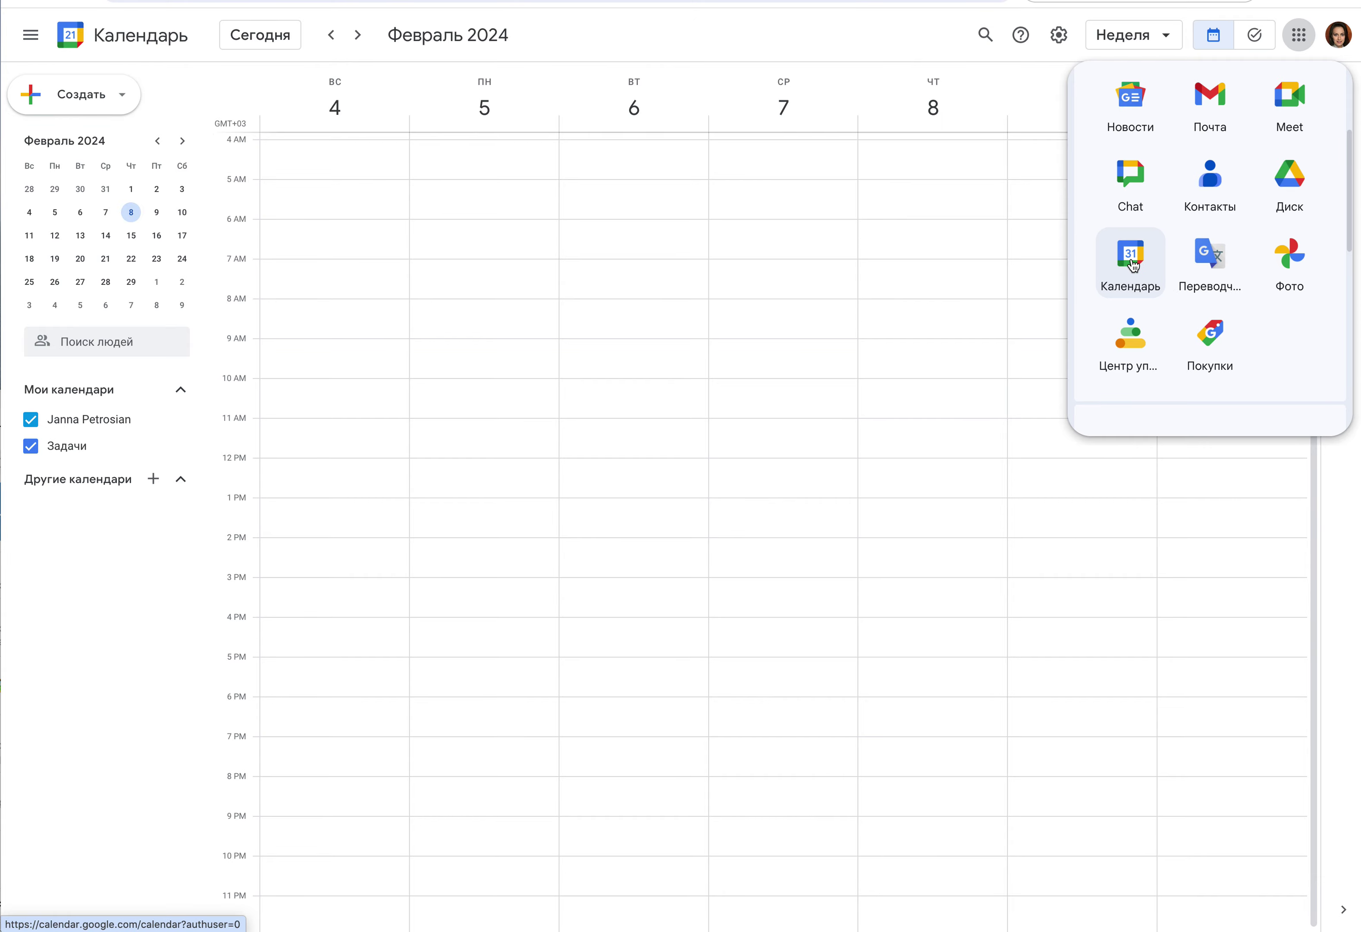
{"action": "left_click", "coordinate": [884, 222]}
{"action": "left_click", "coordinate": [883, 222]}
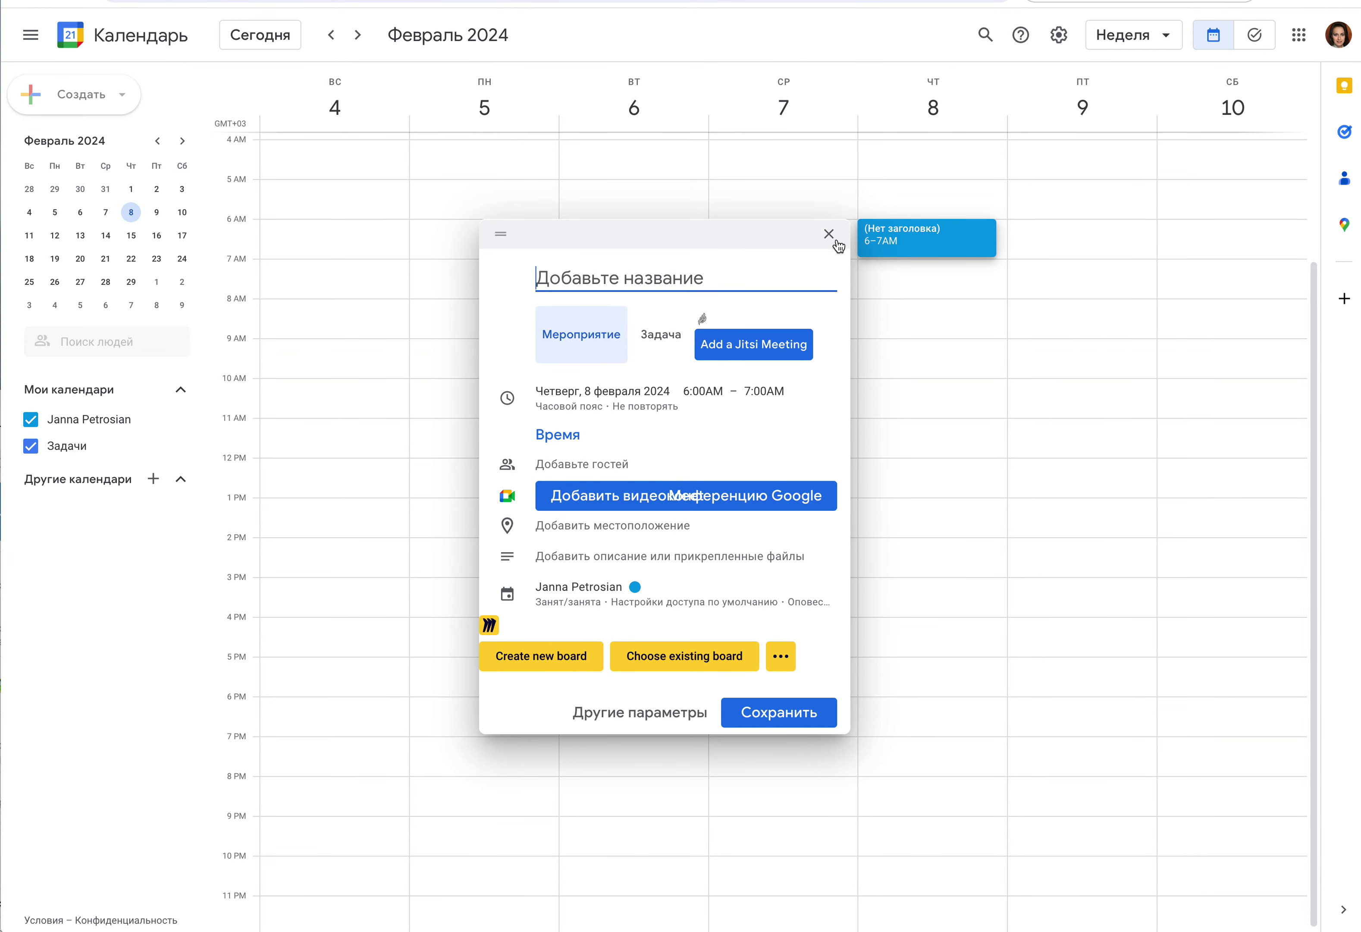
{"action": "left_click", "coordinate": [828, 234]}
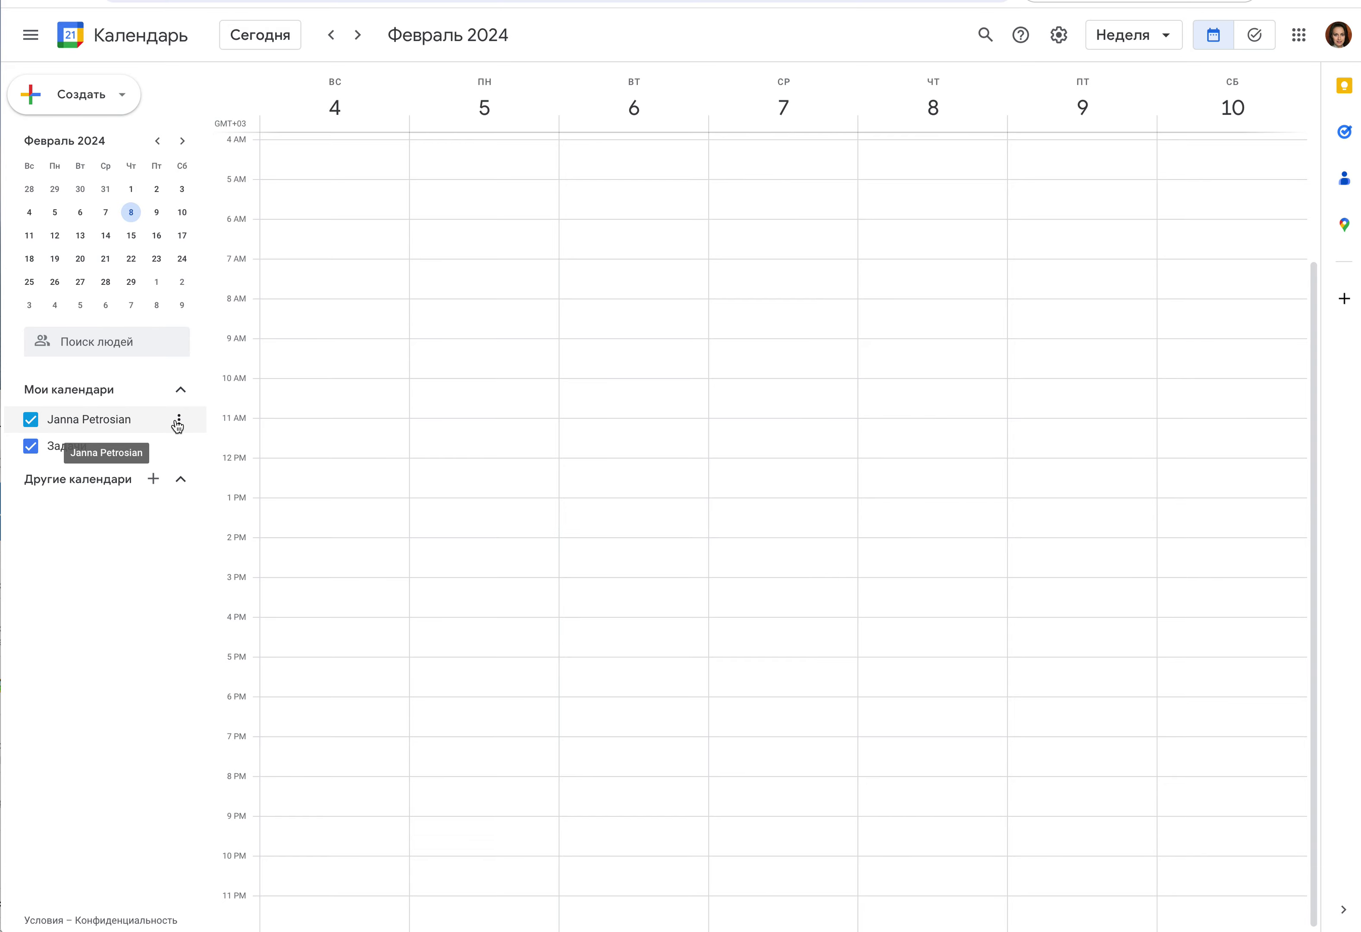
{"action": "left_click", "coordinate": [178, 395]}
{"action": "left_click", "coordinate": [177, 394]}
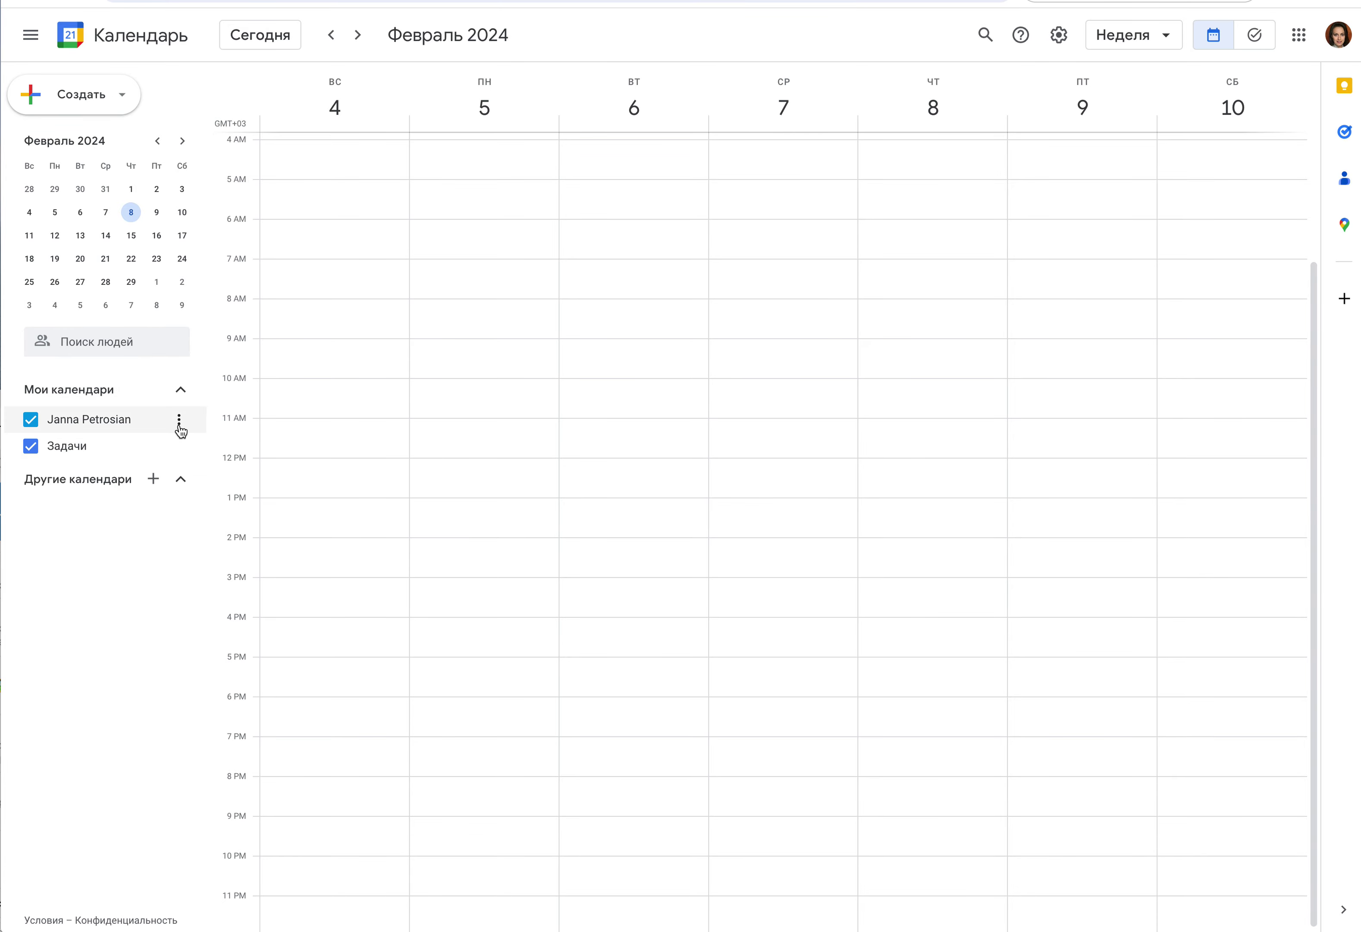
{"action": "left_click", "coordinate": [179, 422]}
{"action": "left_click", "coordinate": [576, 599]}
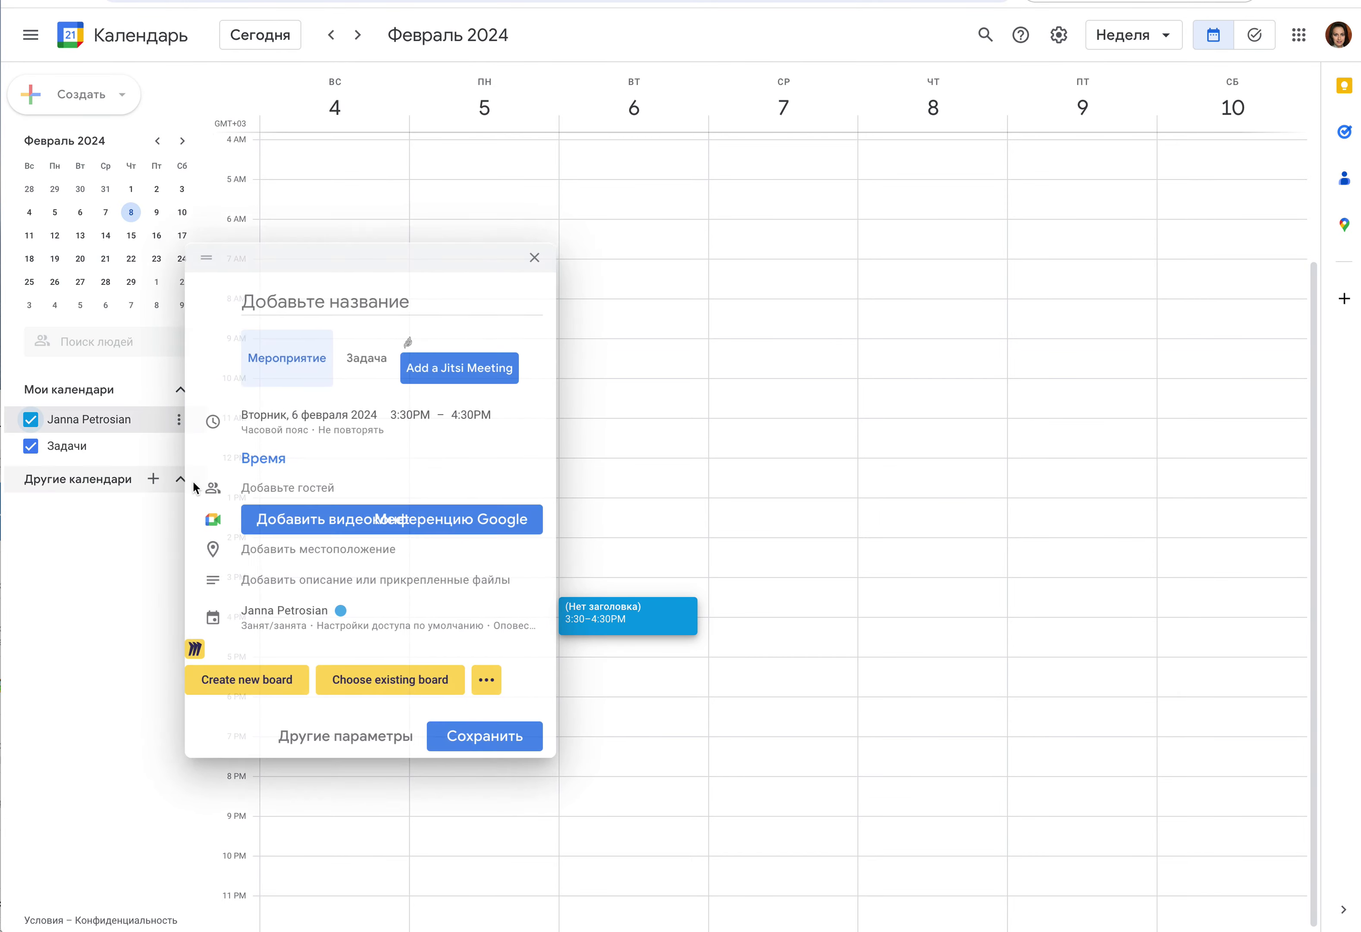
{"action": "left_click", "coordinate": [169, 491]}
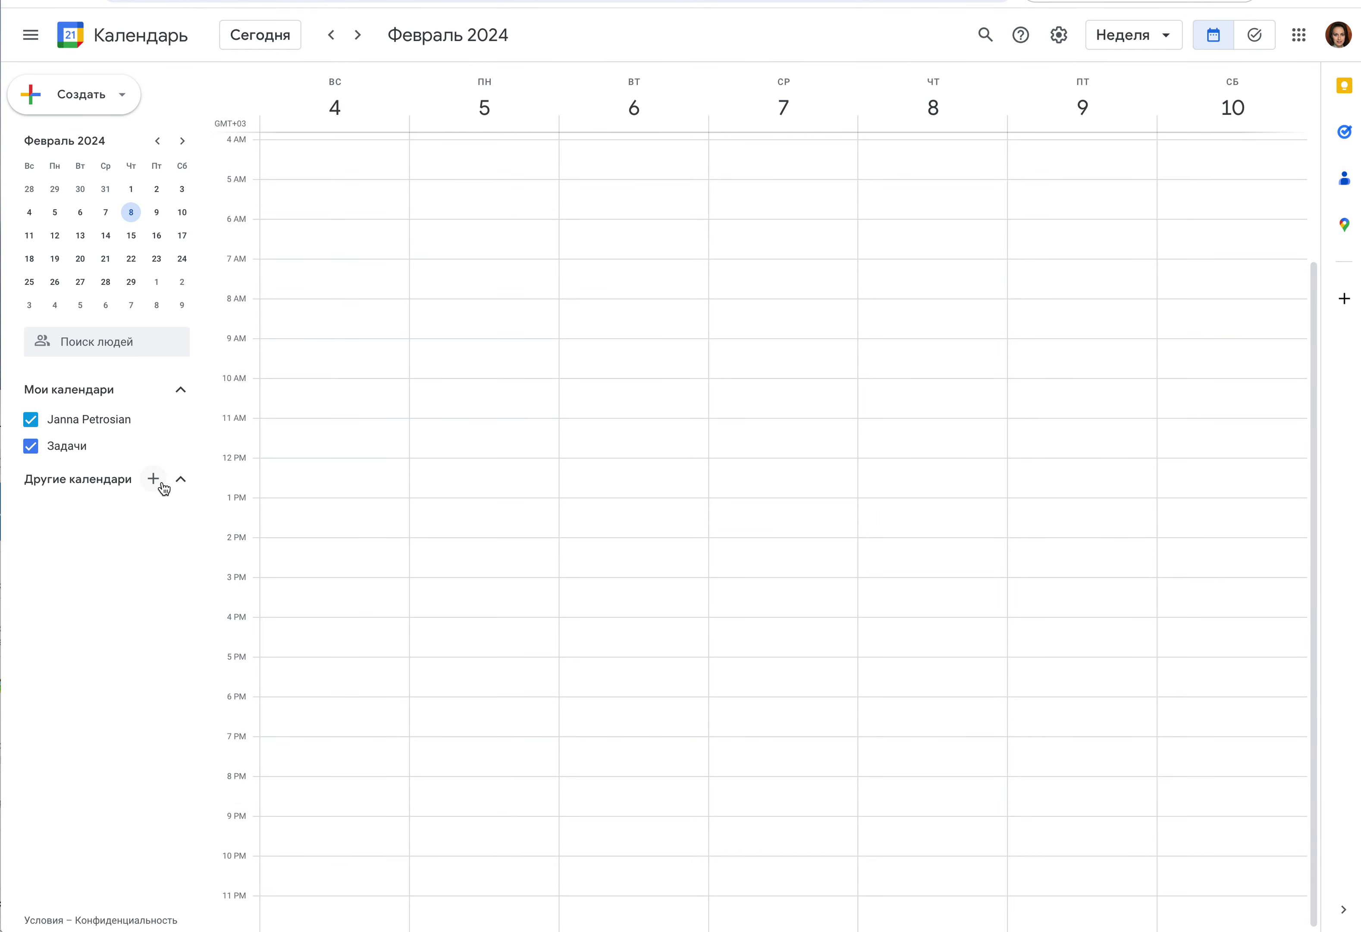
- Create a new calendar named Курс and return to the week view
{"action": "left_click", "coordinate": [162, 484]}
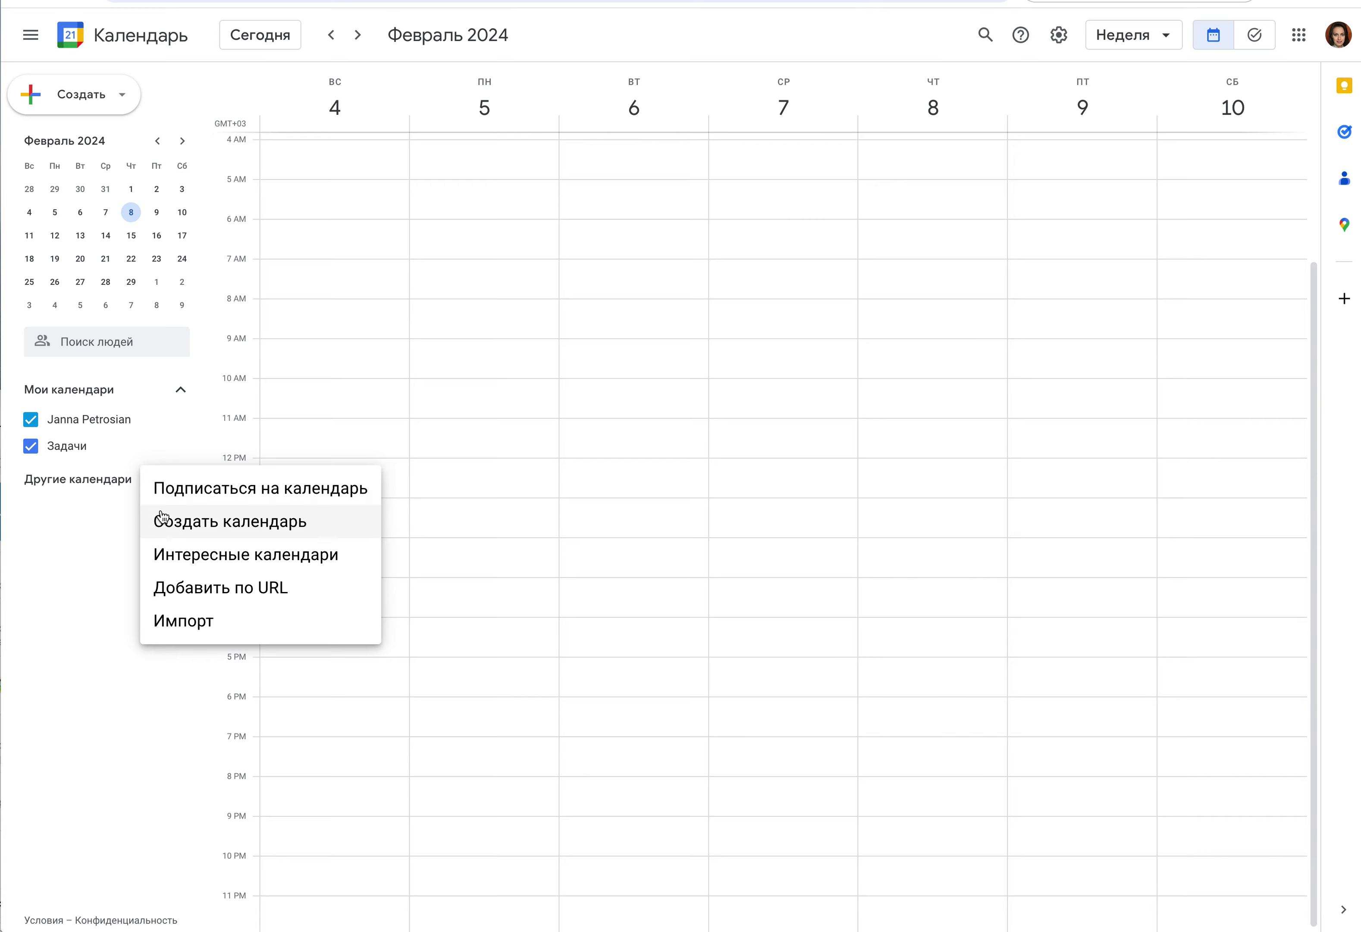
{"action": "left_click", "coordinate": [116, 515]}
{"action": "left_click", "coordinate": [152, 481]}
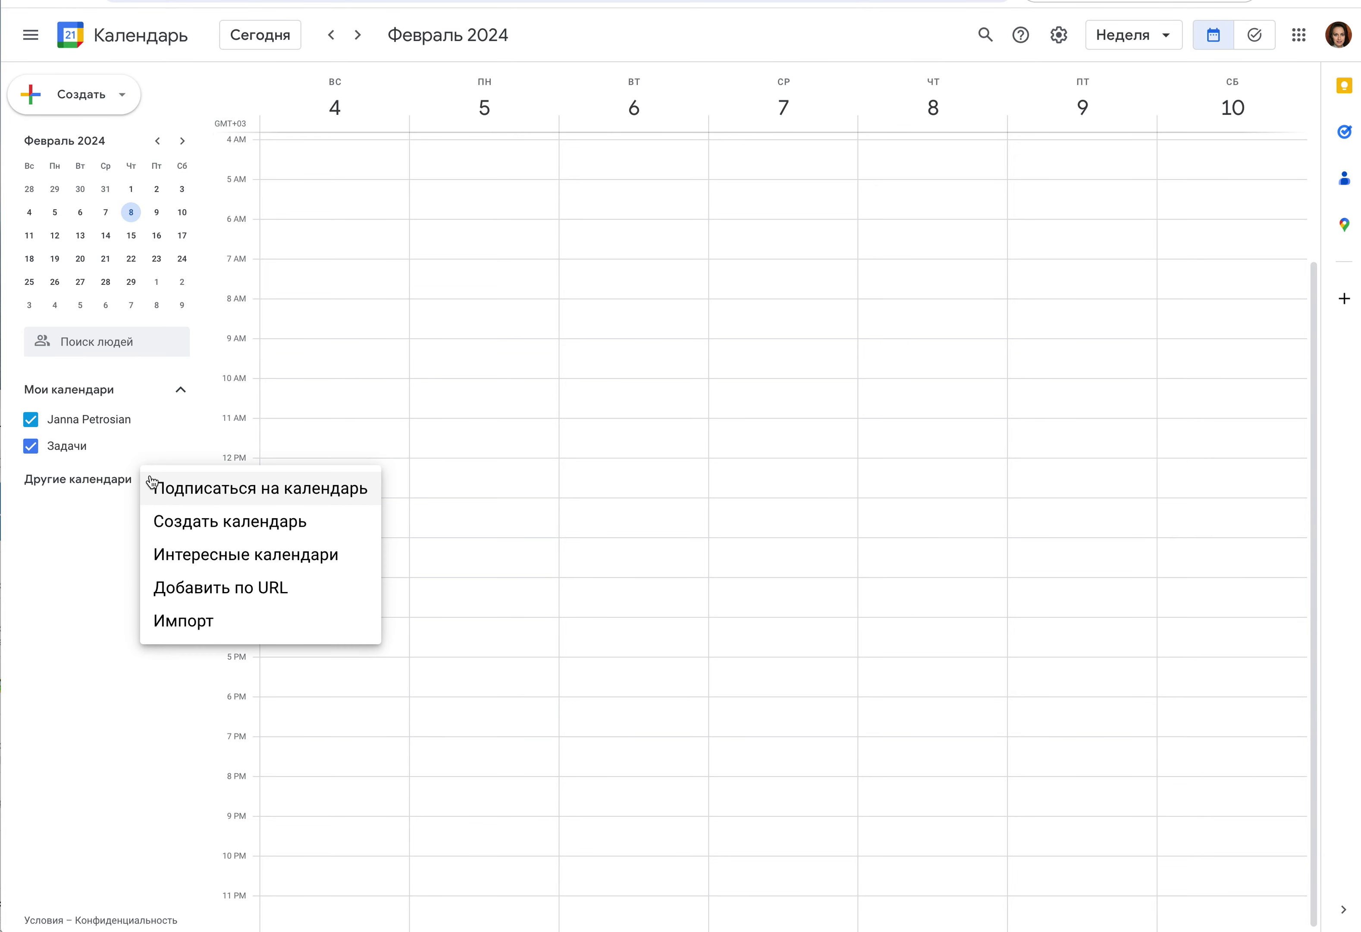
{"action": "left_click", "coordinate": [180, 521]}
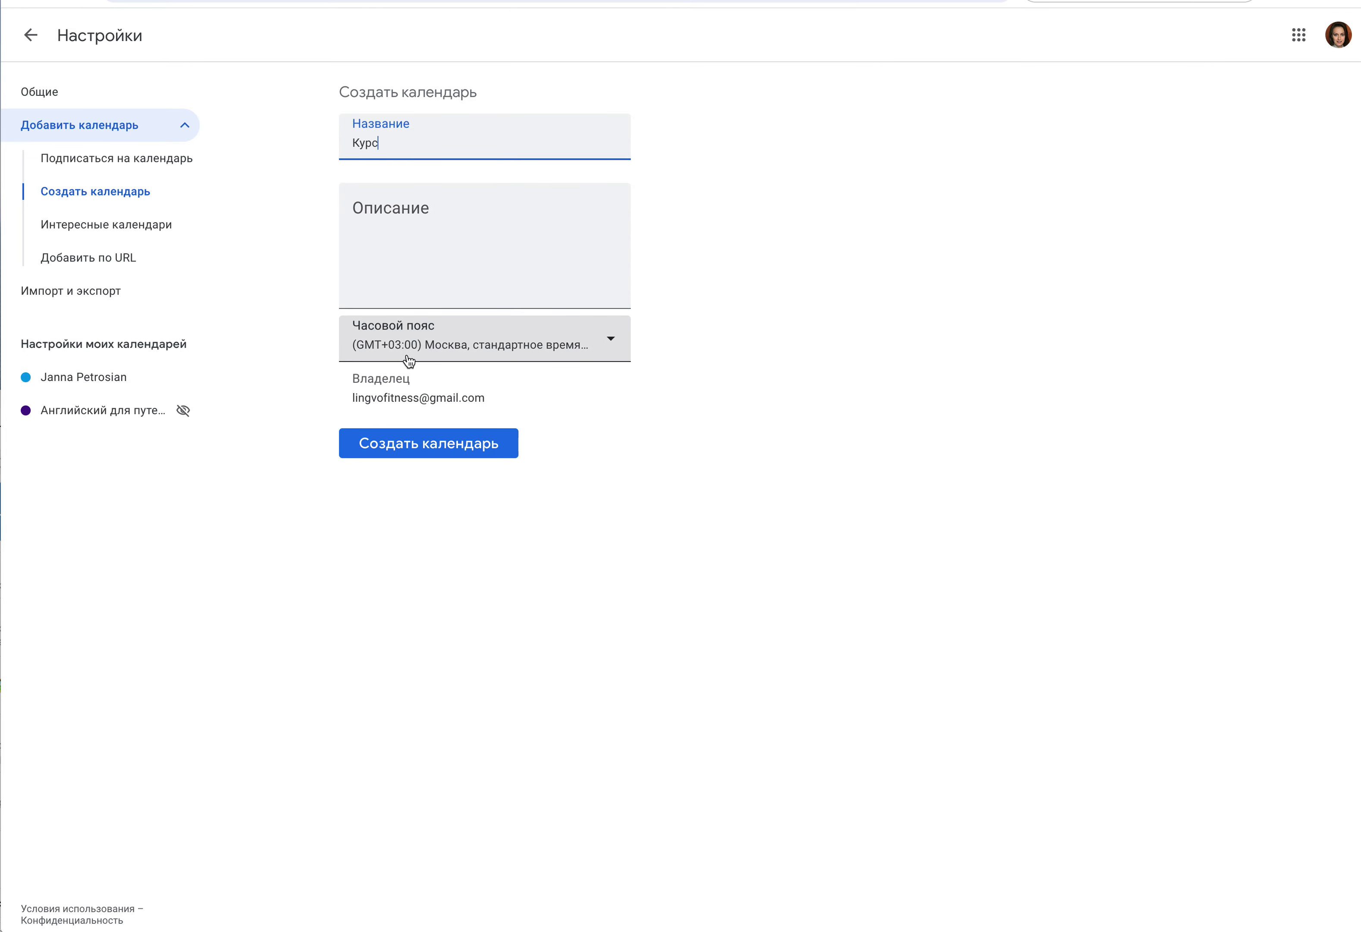
{"action": "left_click", "coordinate": [419, 455]}
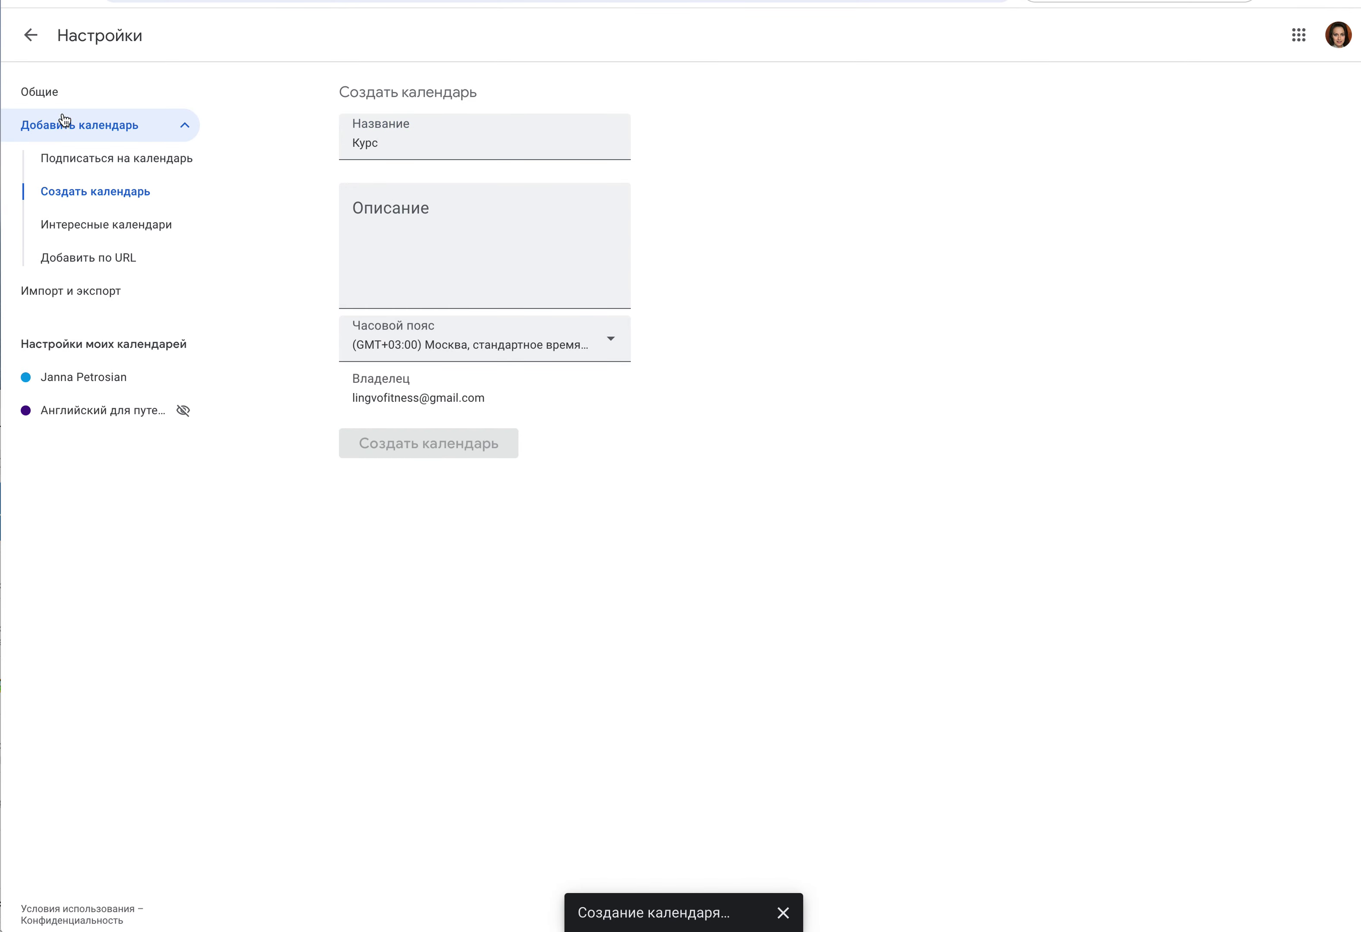
{"action": "left_click", "coordinate": [33, 37]}
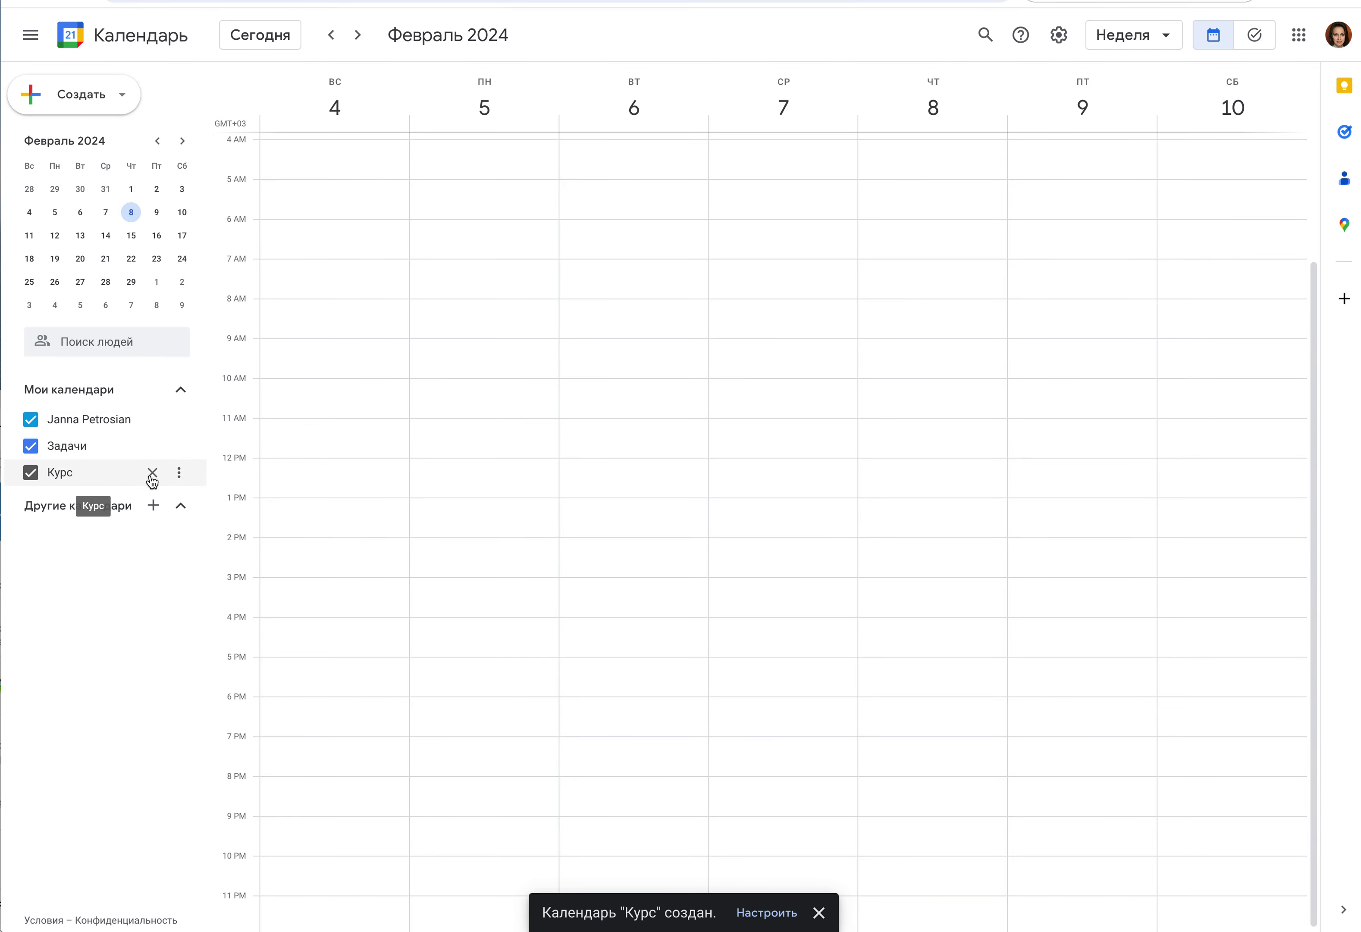
- Set the color of the Курс calendar to red
{"action": "left_click", "coordinate": [179, 474]}
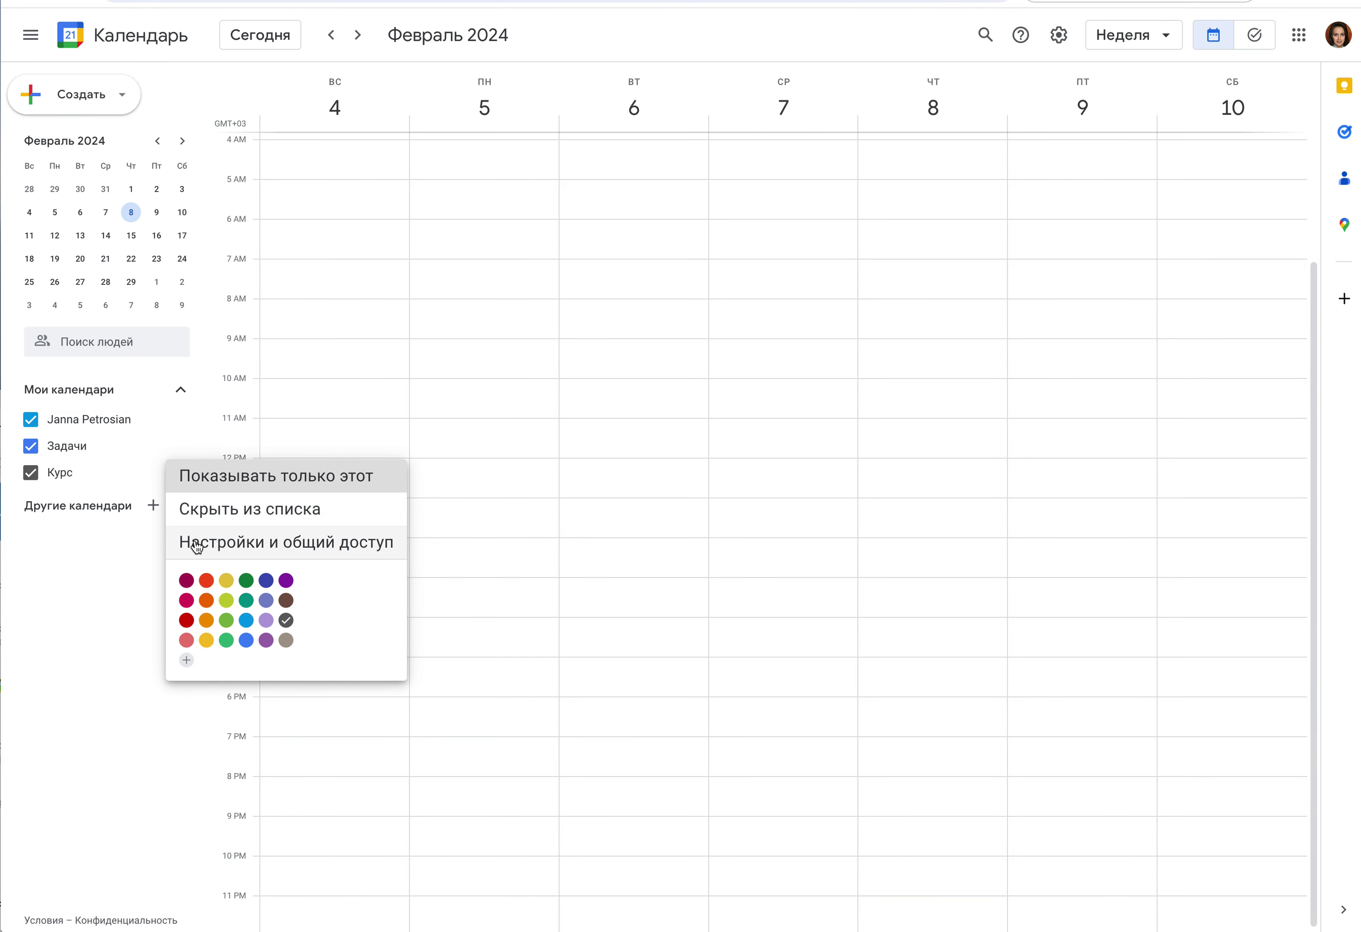
{"action": "left_click", "coordinate": [206, 580]}
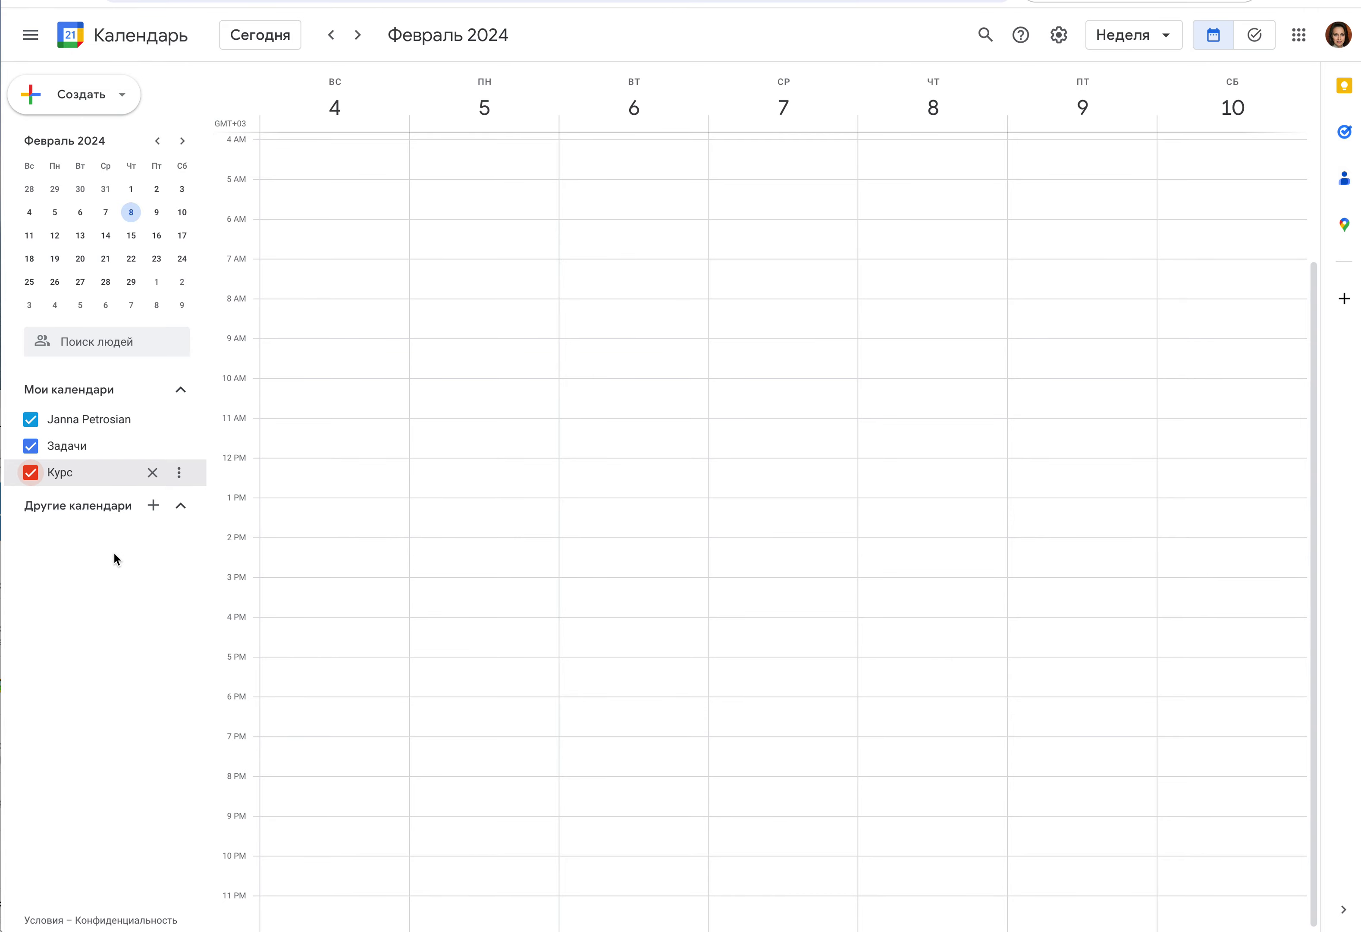
- Hide the Задачи and Курс calendars and show both again
{"action": "left_click", "coordinate": [67, 450]}
{"action": "left_click", "coordinate": [31, 471]}
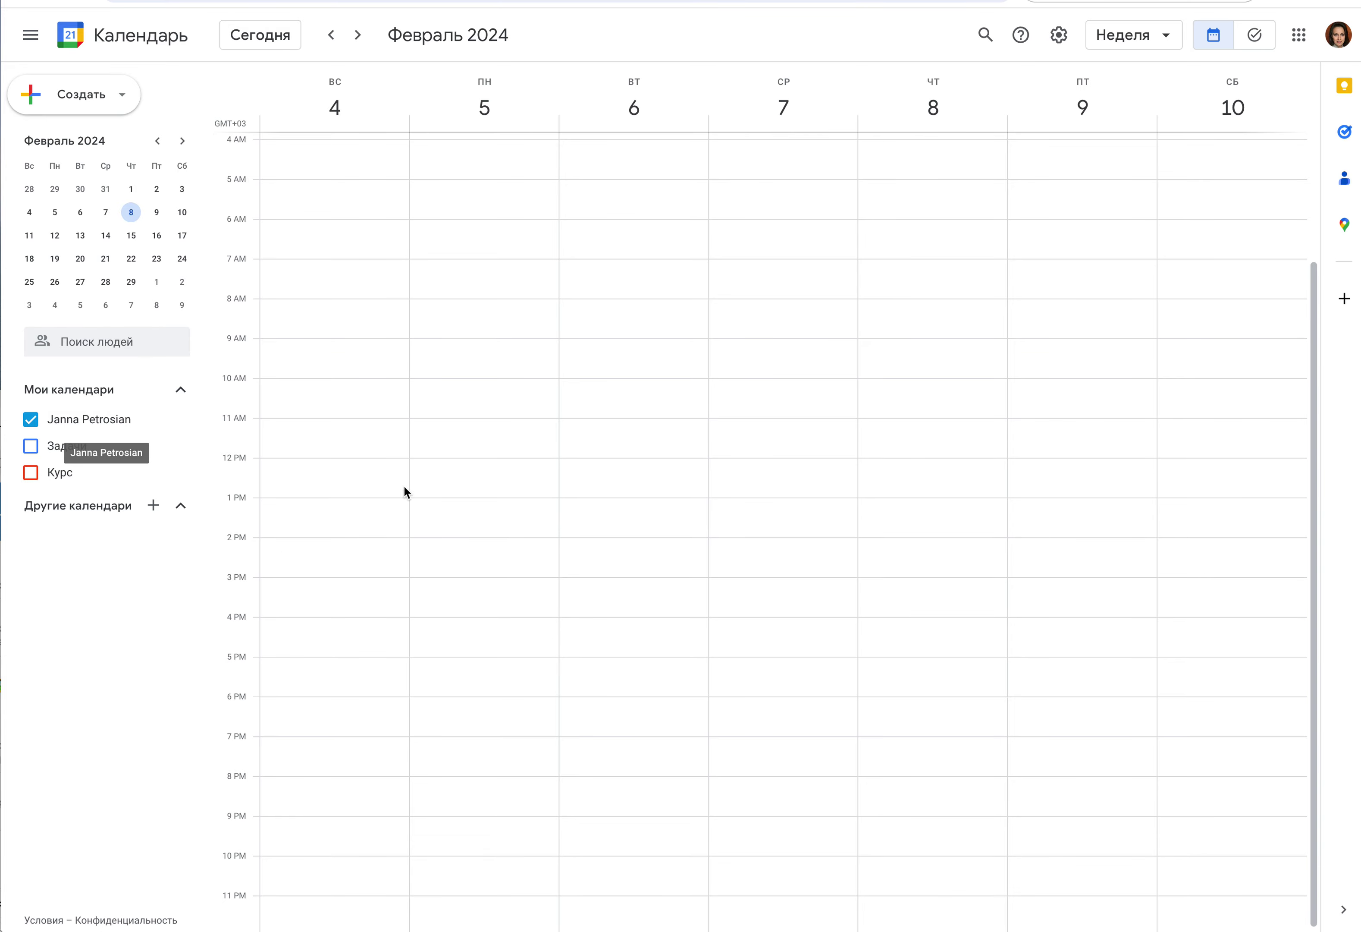
{"action": "left_click", "coordinate": [32, 448]}
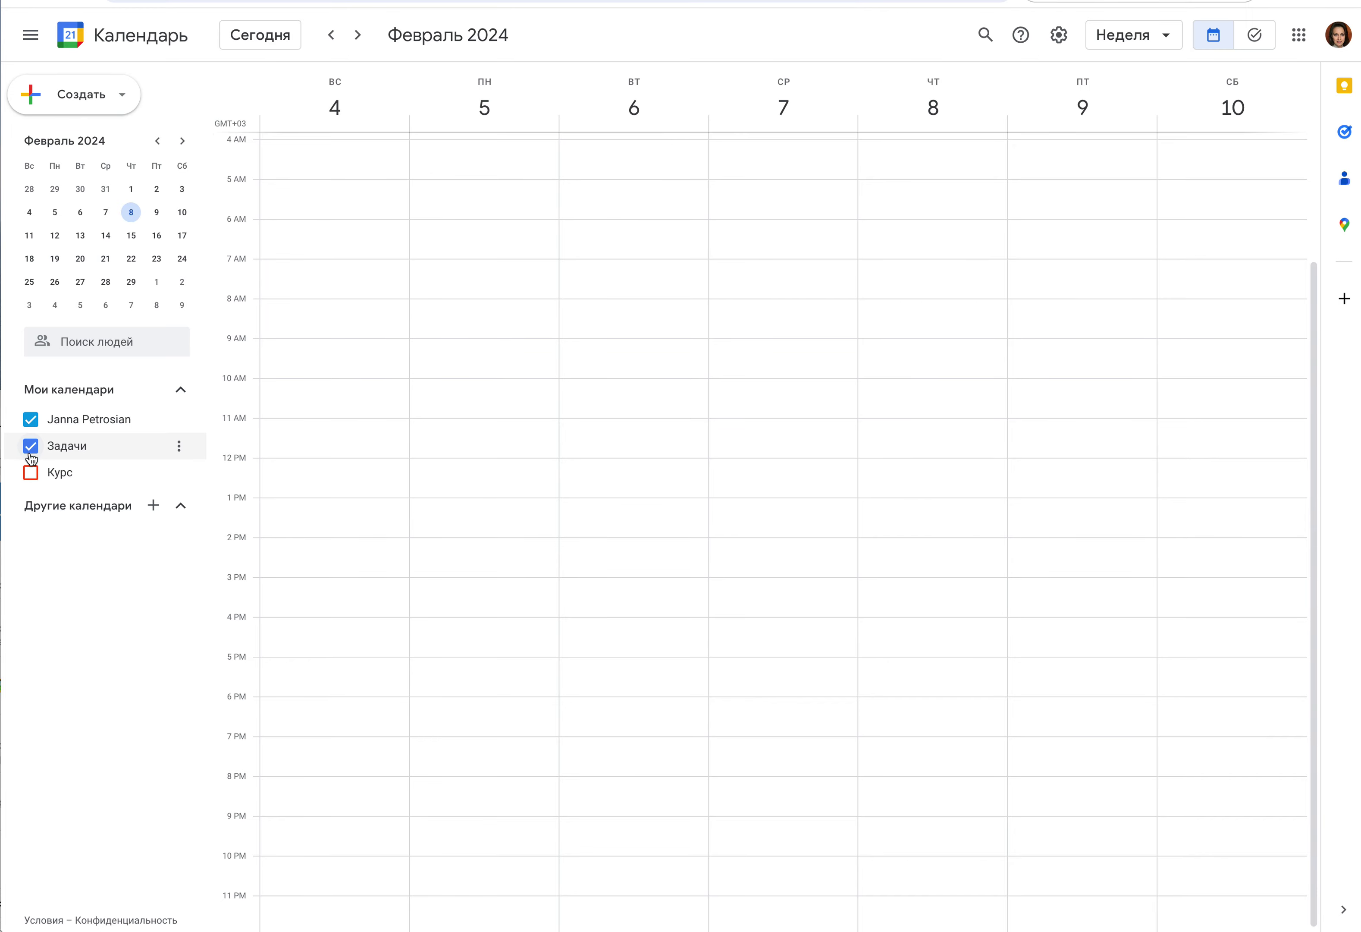
{"action": "left_click", "coordinate": [32, 474]}
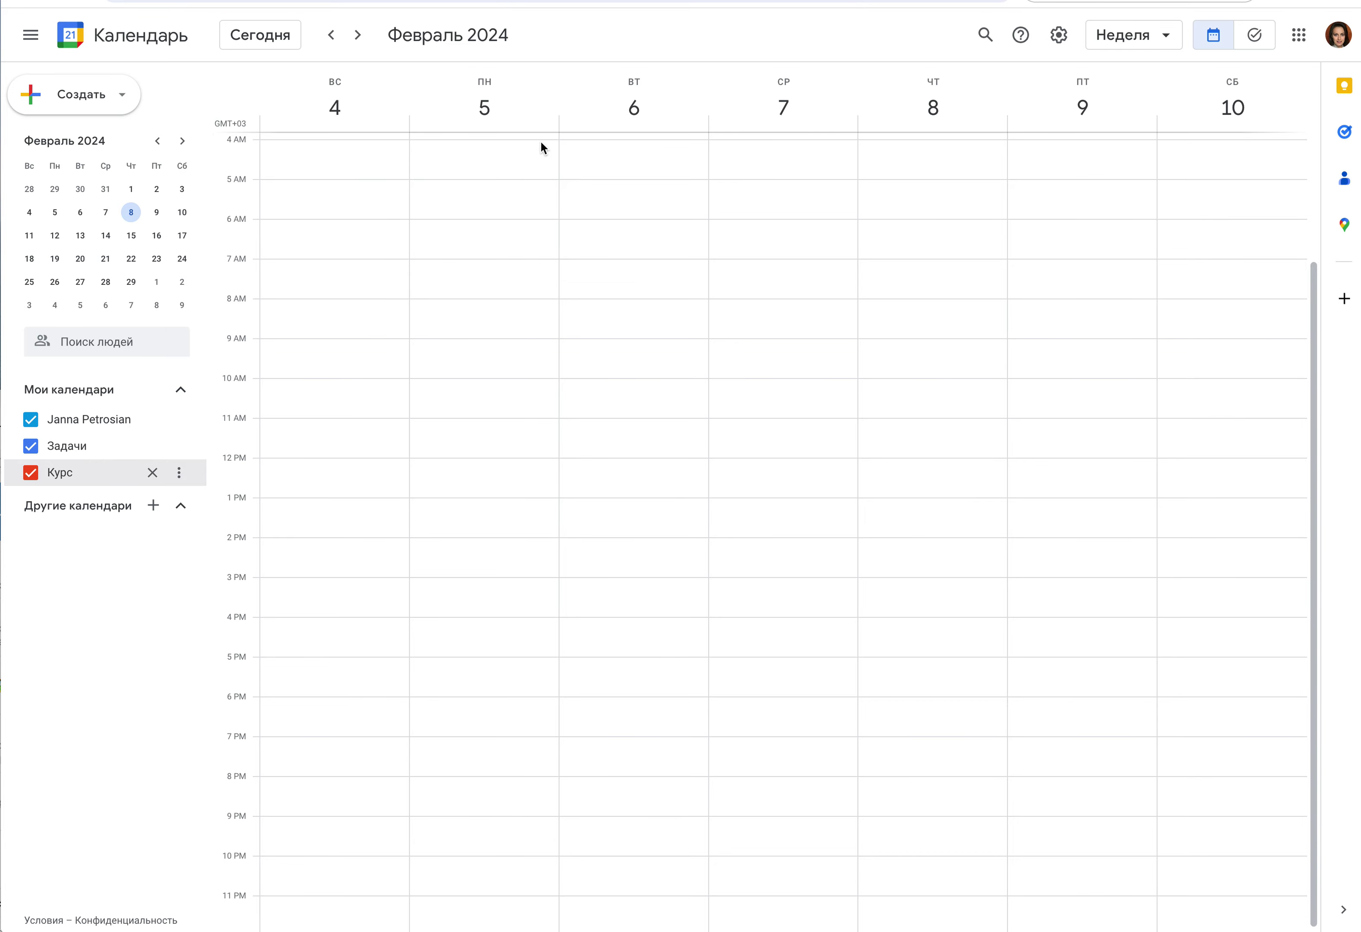
- Look at the calendar in the day, month, year, schedule and 4-day views, and return to the week view
{"action": "left_click", "coordinate": [1167, 42]}
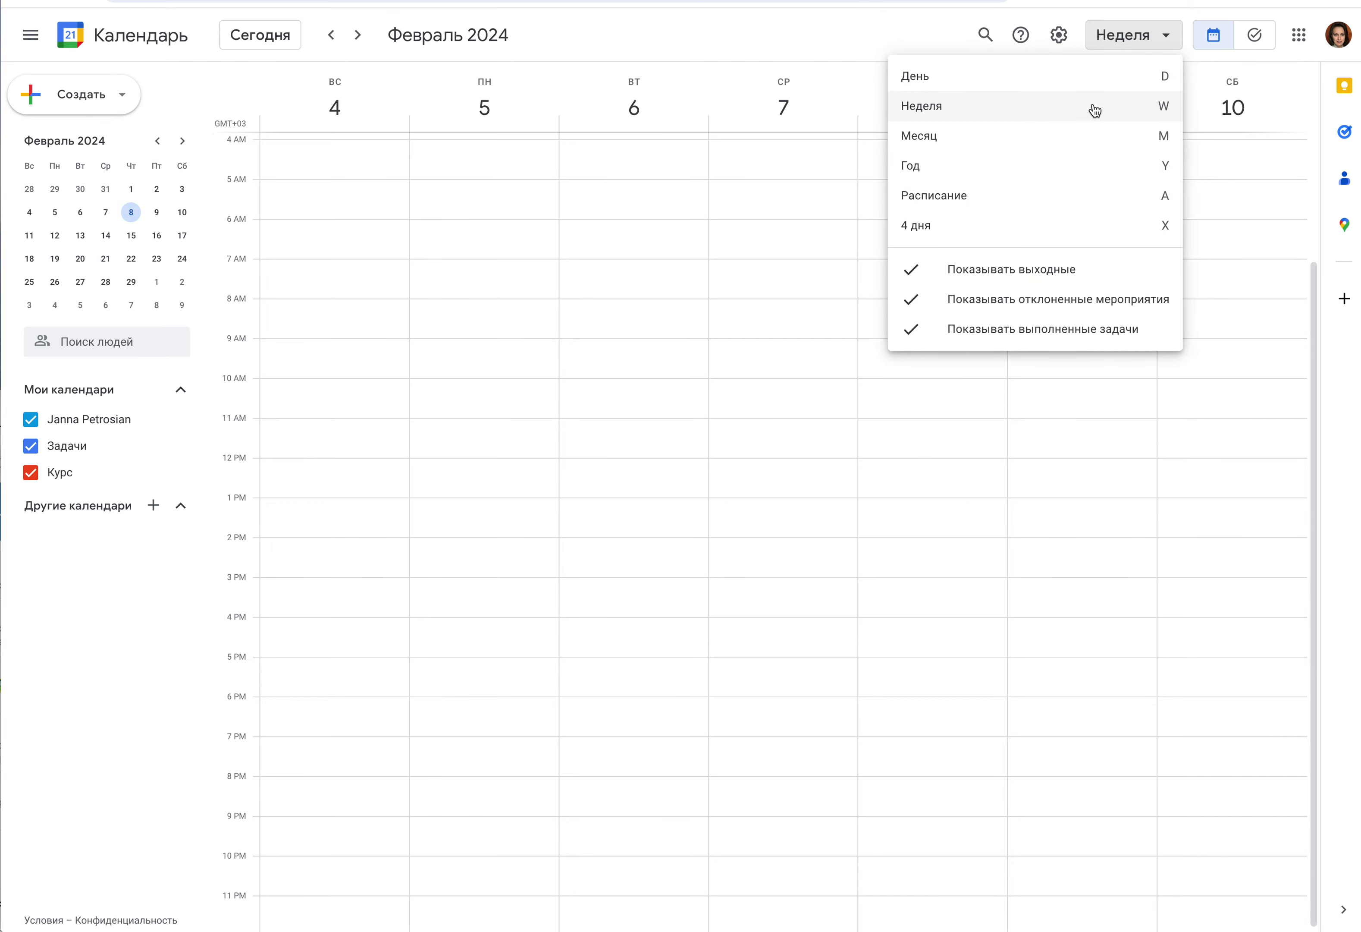
{"action": "left_click", "coordinate": [979, 89]}
{"action": "left_click", "coordinate": [1166, 38]}
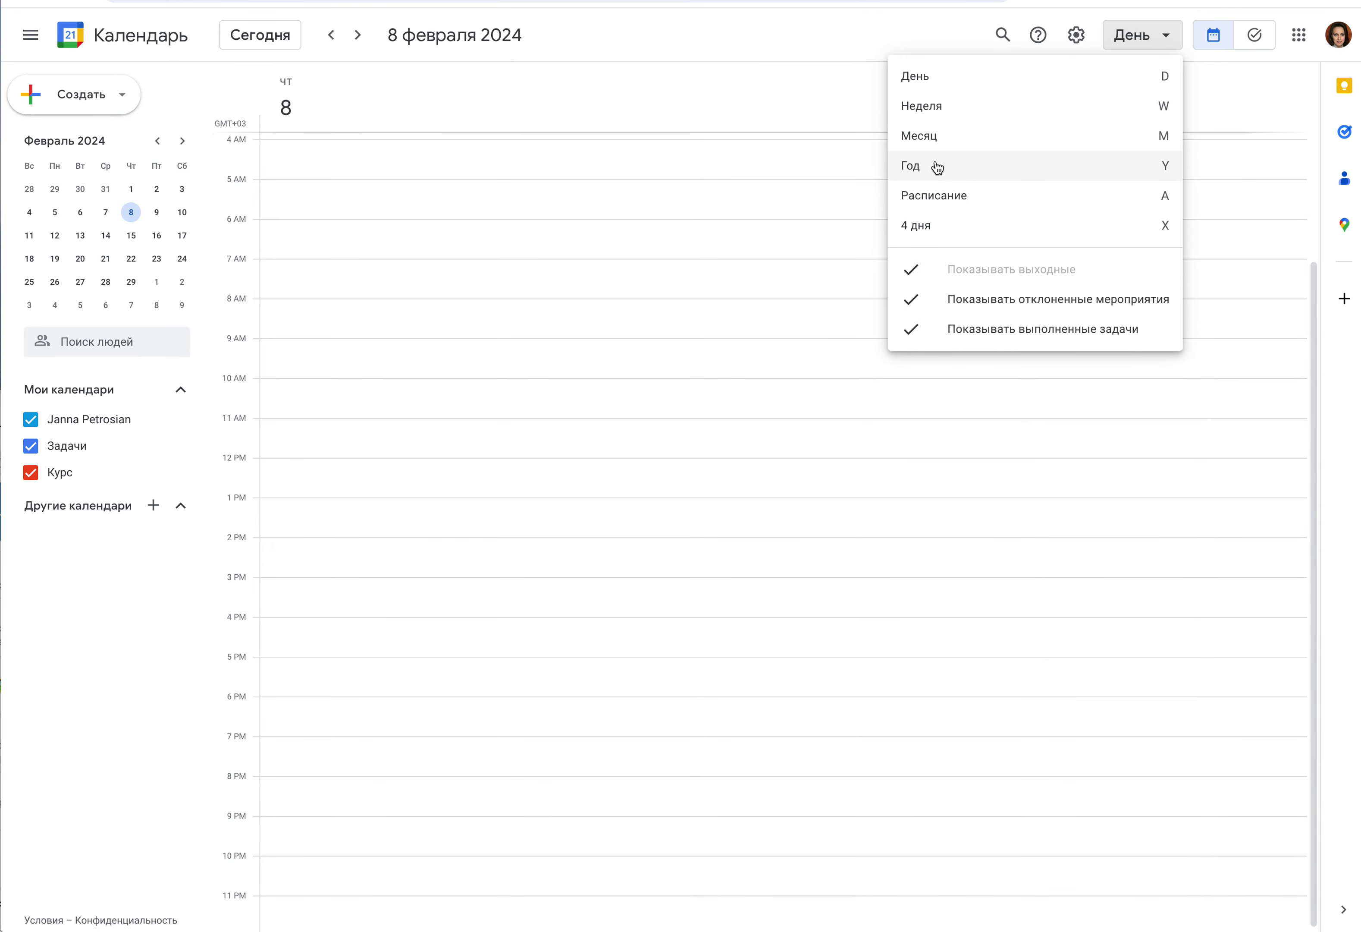
{"action": "left_click", "coordinate": [928, 140]}
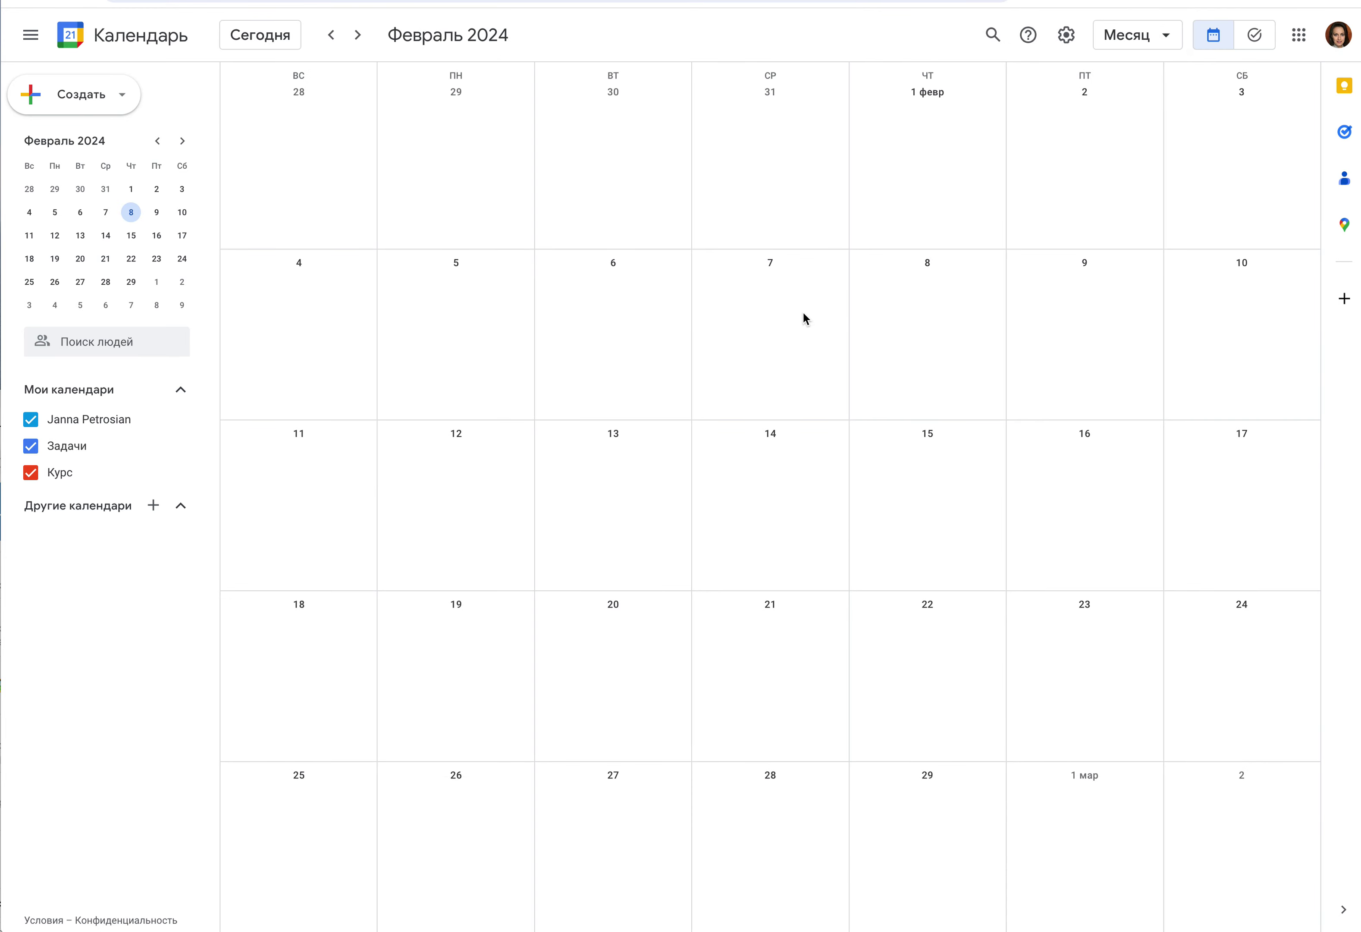
{"action": "left_click", "coordinate": [1166, 39]}
{"action": "left_click", "coordinate": [921, 172]}
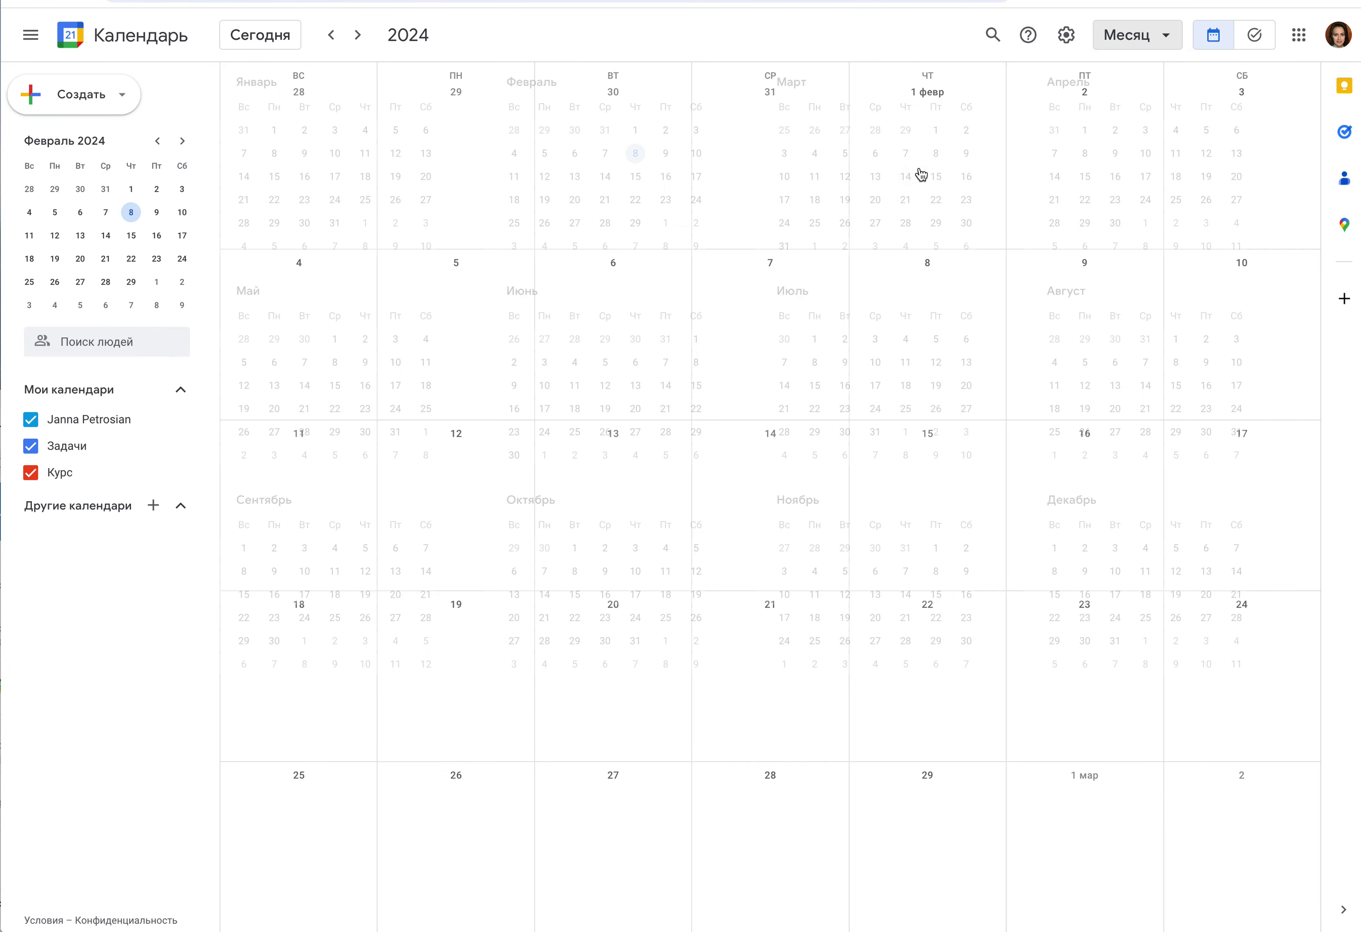
{"action": "left_click", "coordinate": [1166, 38]}
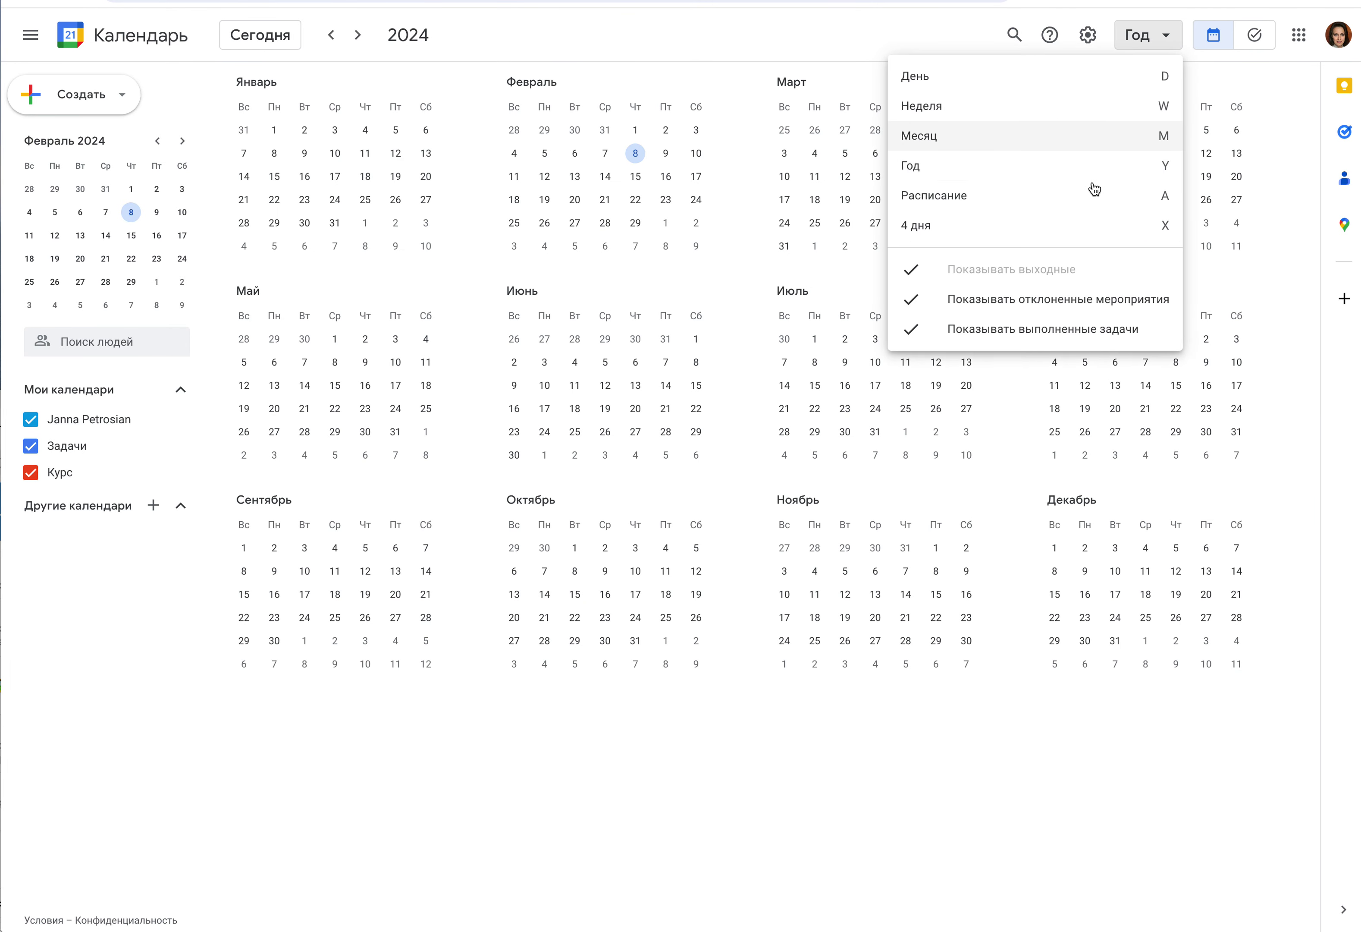
{"action": "left_click", "coordinate": [930, 188]}
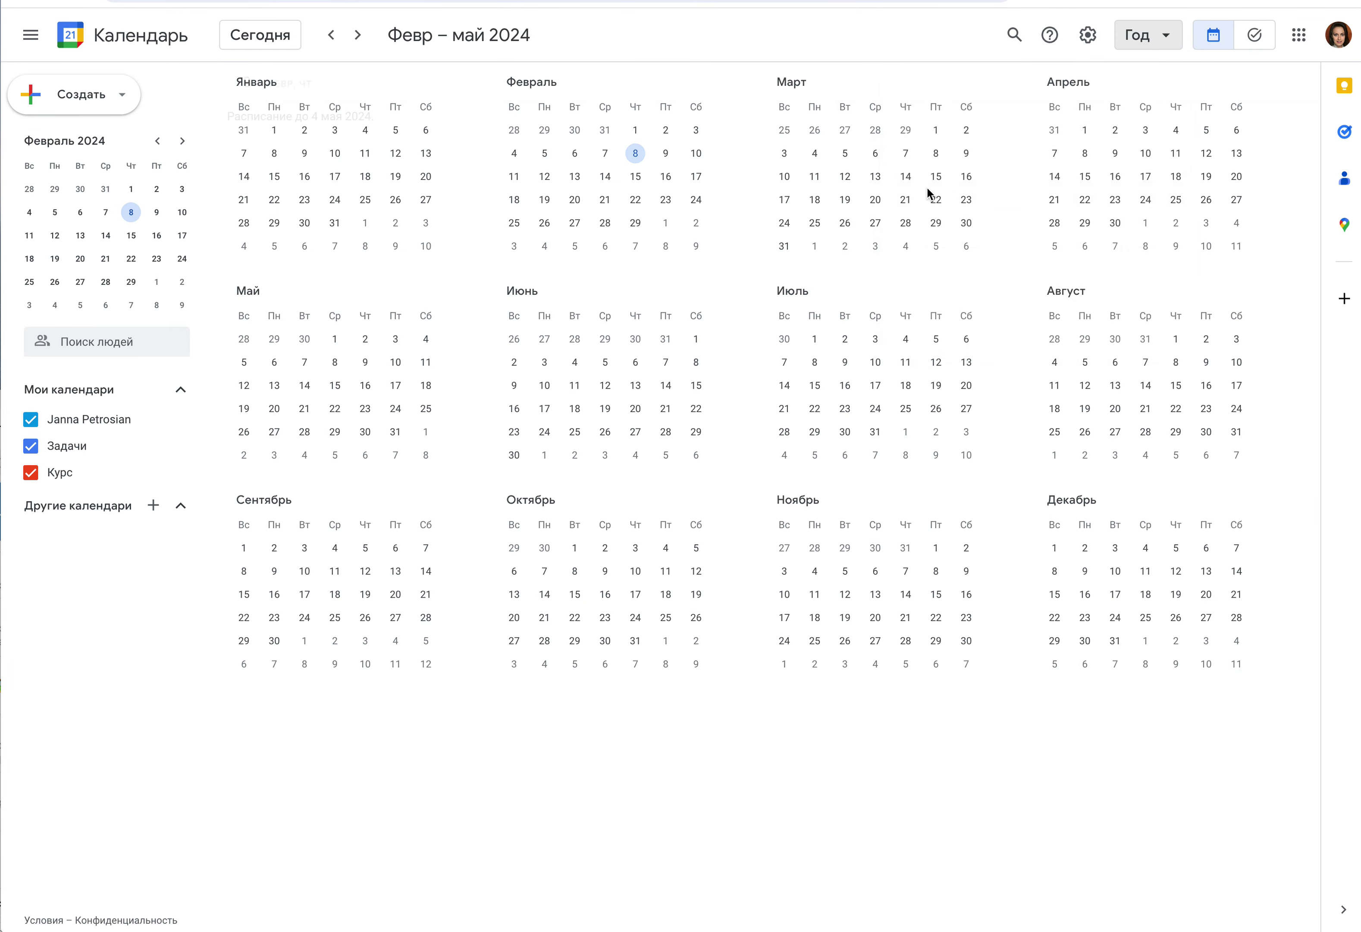
{"action": "left_click", "coordinate": [1171, 44]}
{"action": "left_click", "coordinate": [1123, 225]}
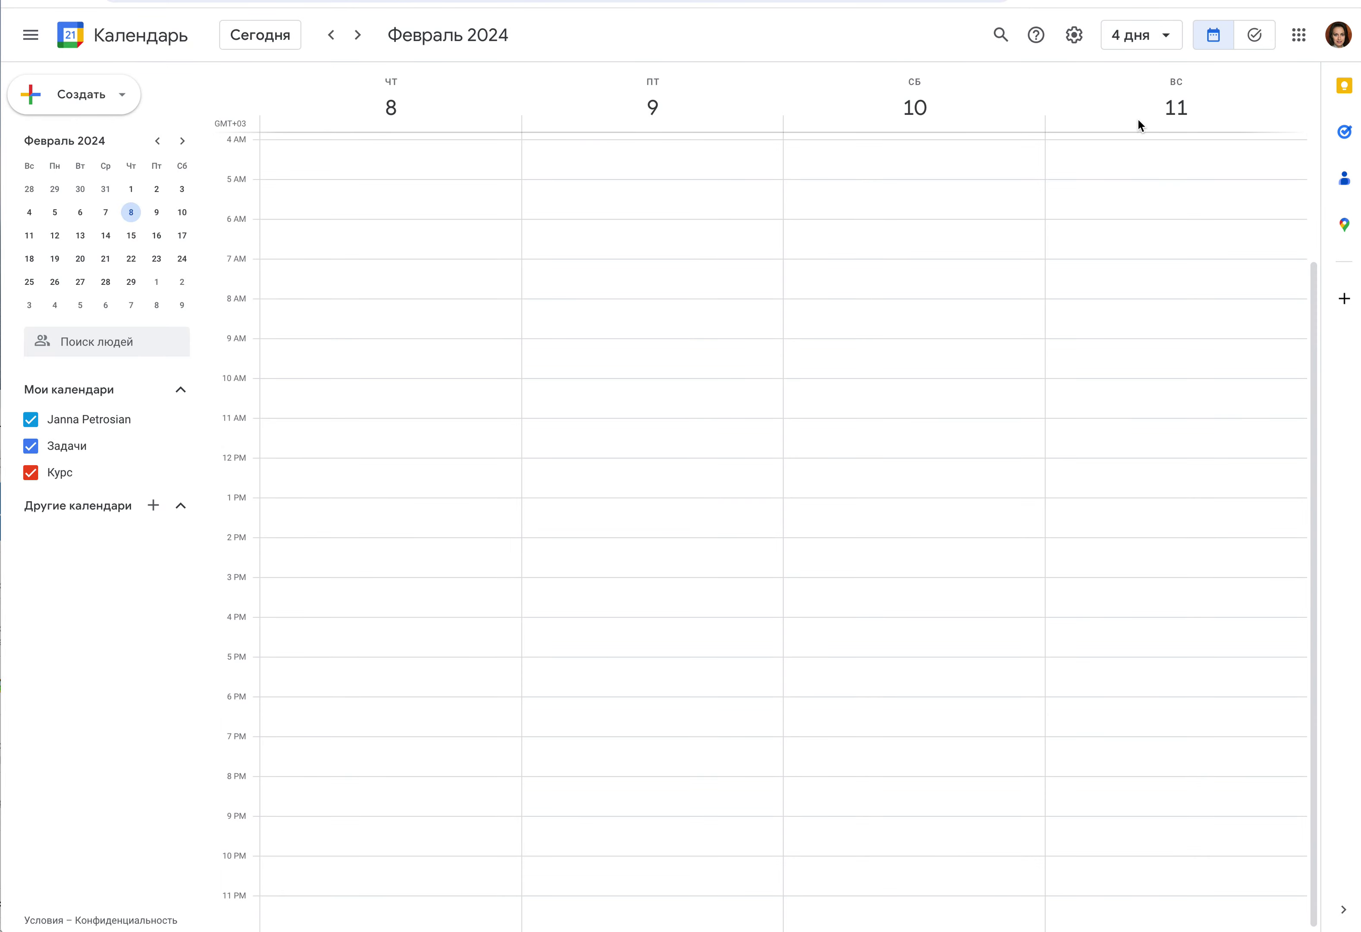
{"action": "left_click", "coordinate": [1165, 39]}
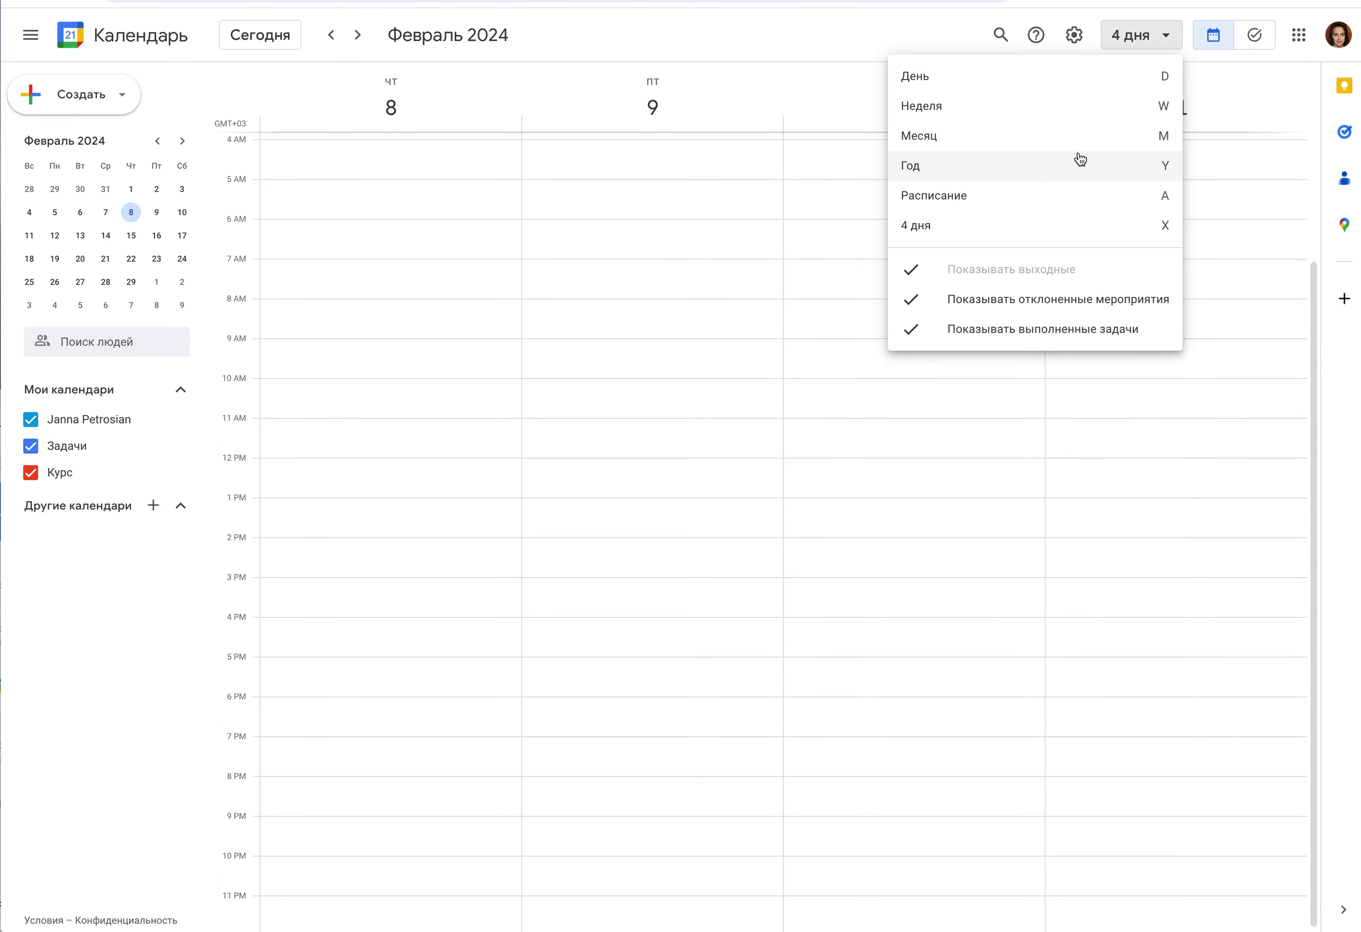
{"action": "left_click", "coordinate": [992, 112]}
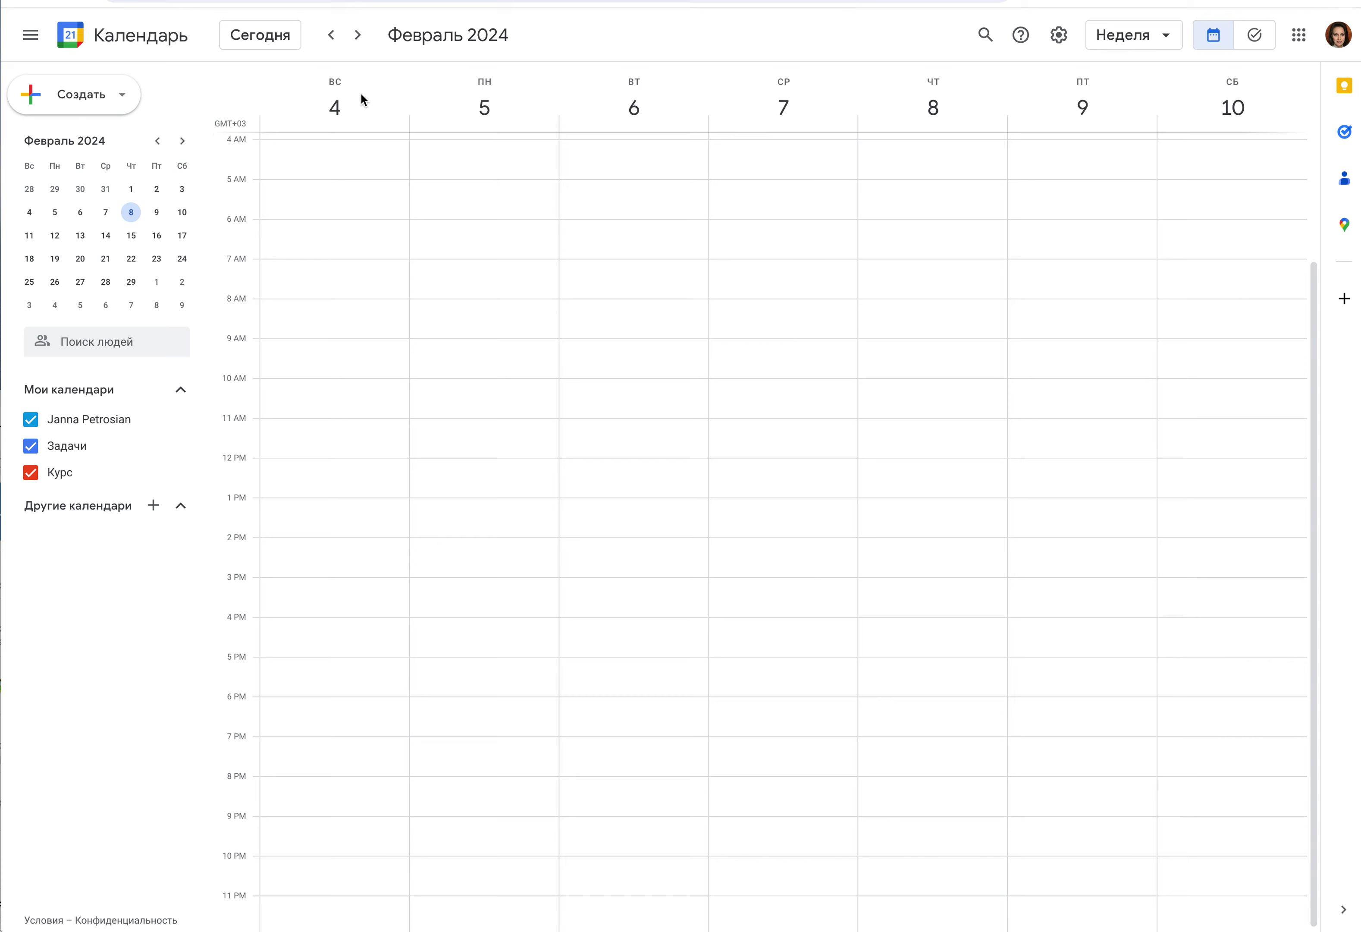
- Examine the general calendar settings for language, region and time zone, and return to the week view
{"action": "left_click", "coordinate": [1059, 35]}
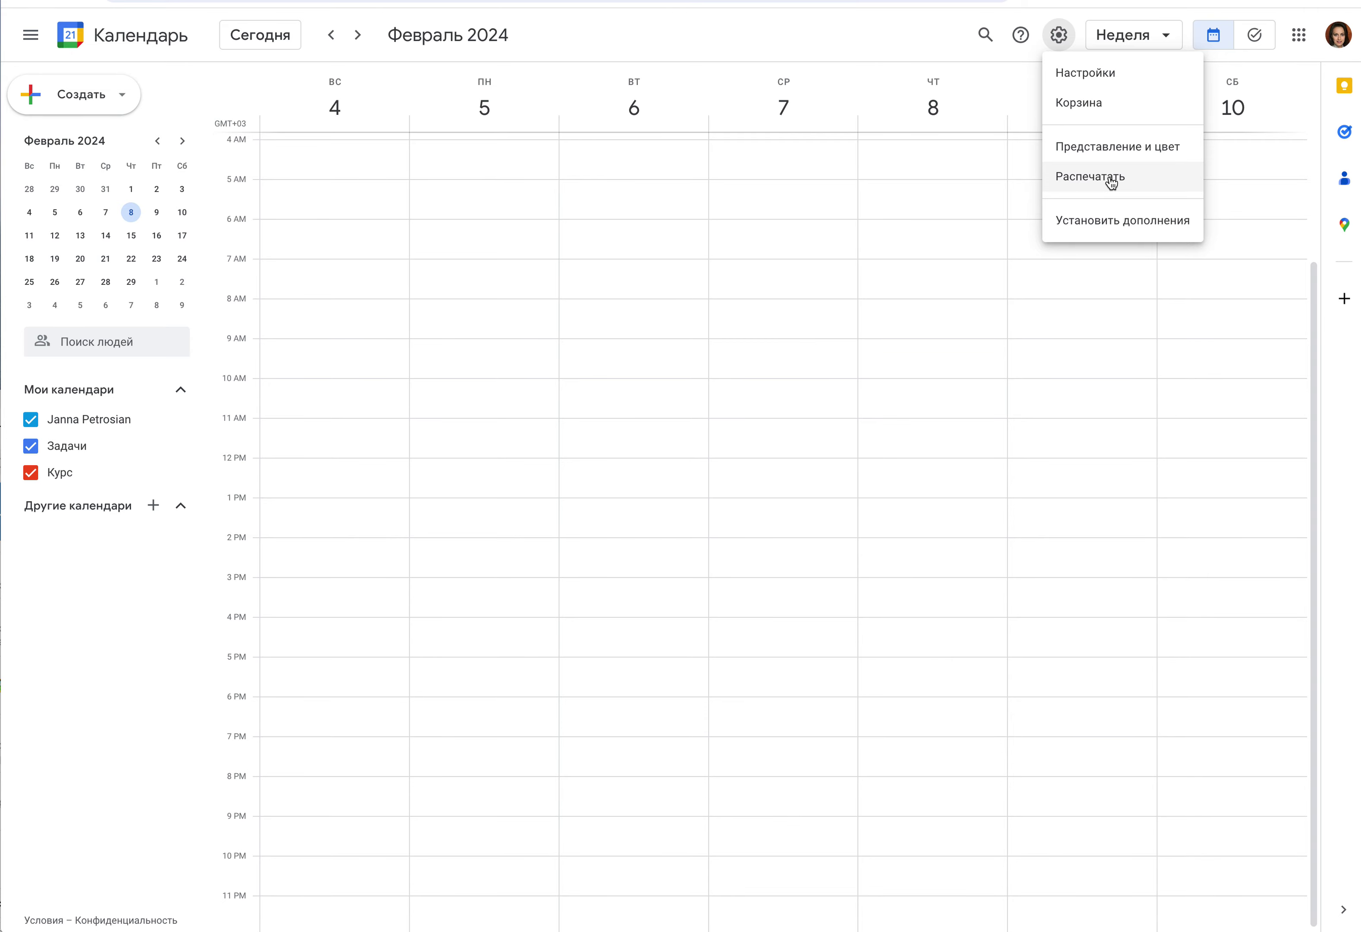
{"action": "left_click", "coordinate": [1088, 76]}
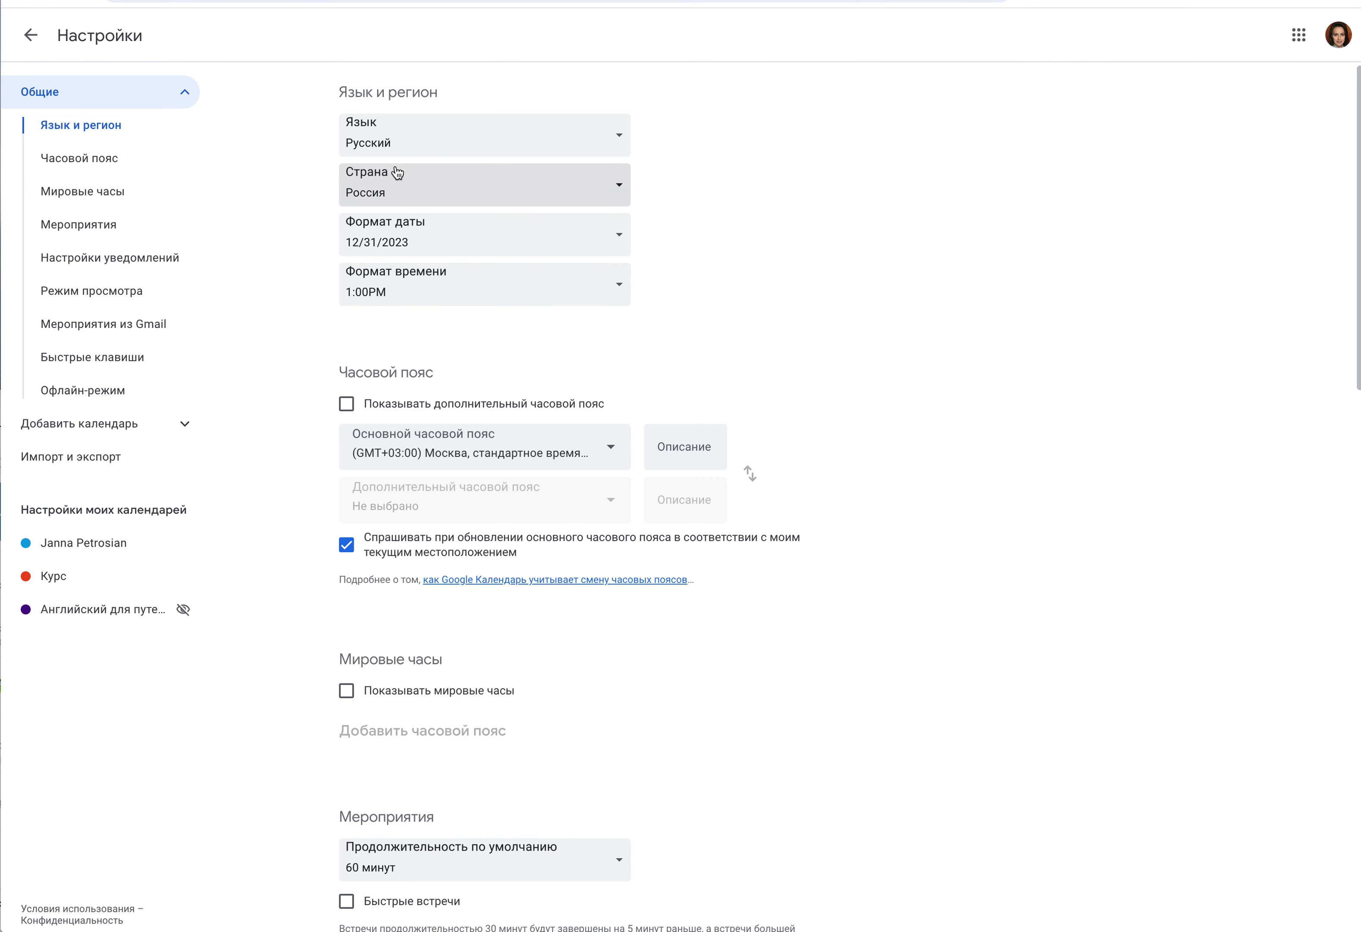
{"action": "left_click", "coordinate": [30, 36]}
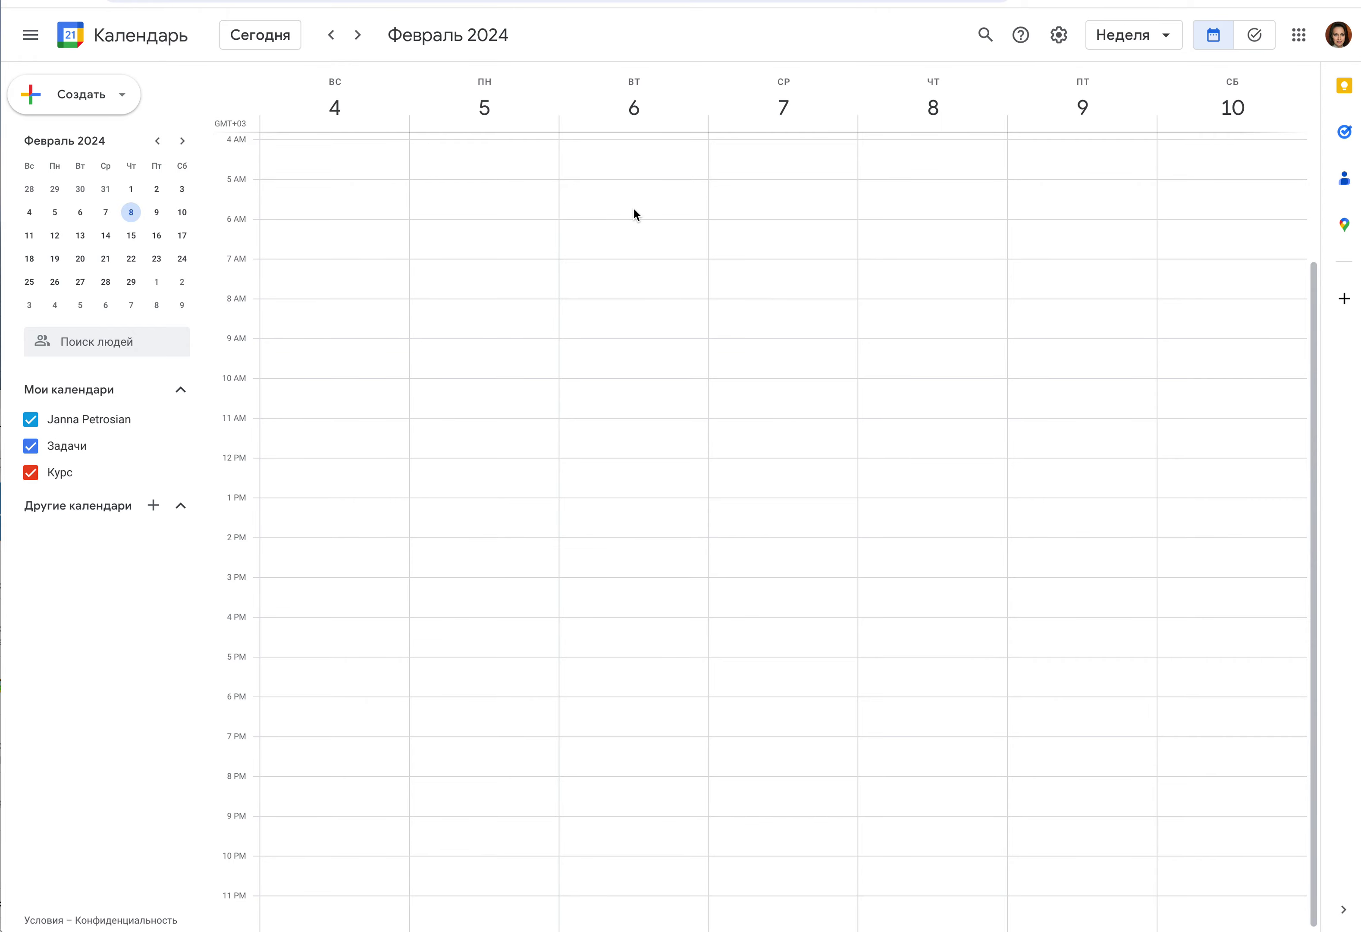
{"action": "left_click", "coordinate": [607, 201]}
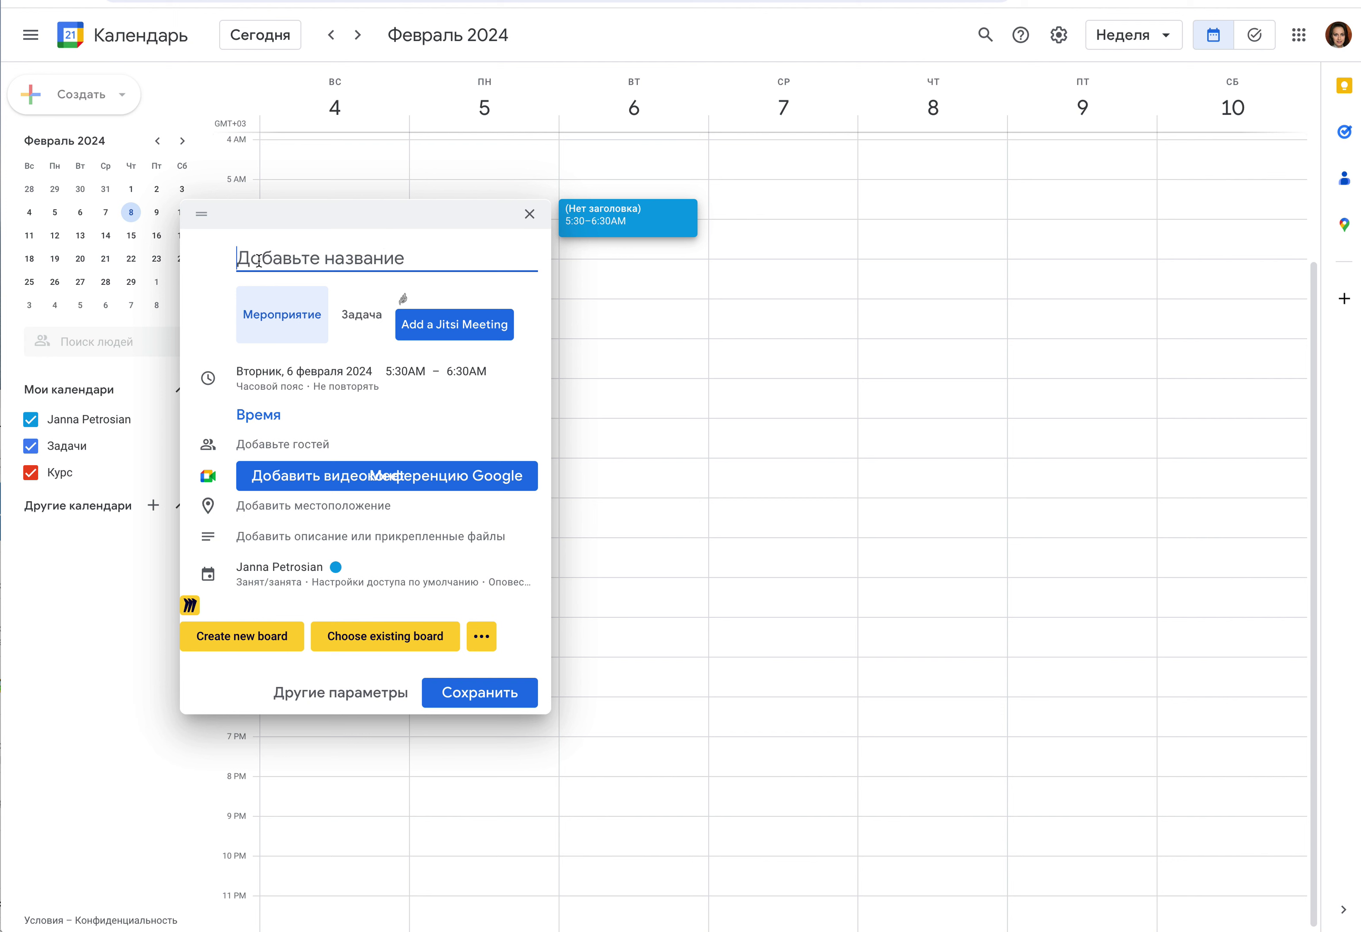
{"action": "type", "text": "Обу"}
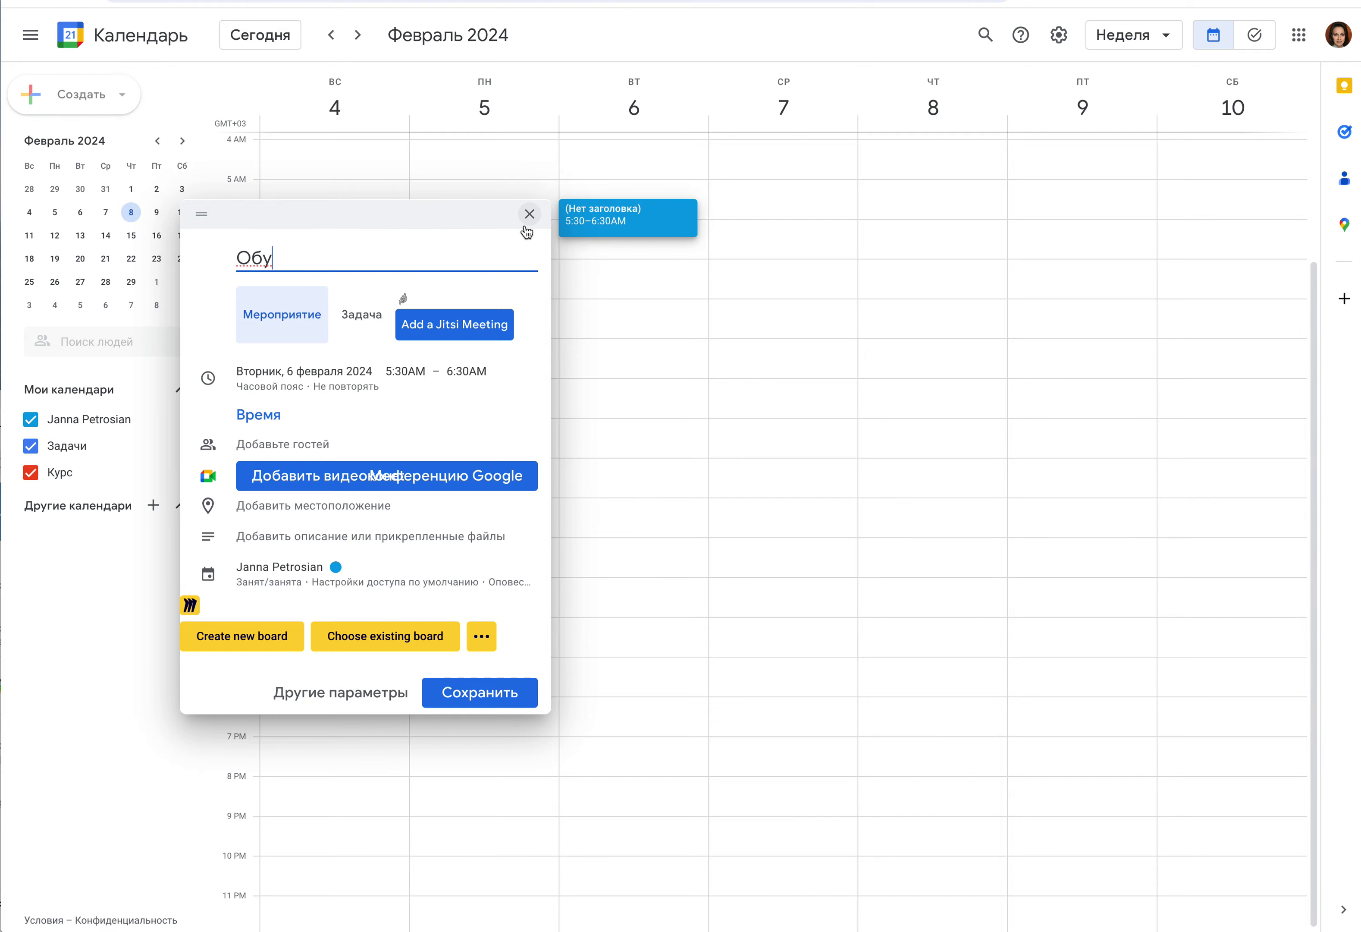
{"action": "left_click", "coordinate": [529, 214]}
{"action": "left_click", "coordinate": [773, 522]}
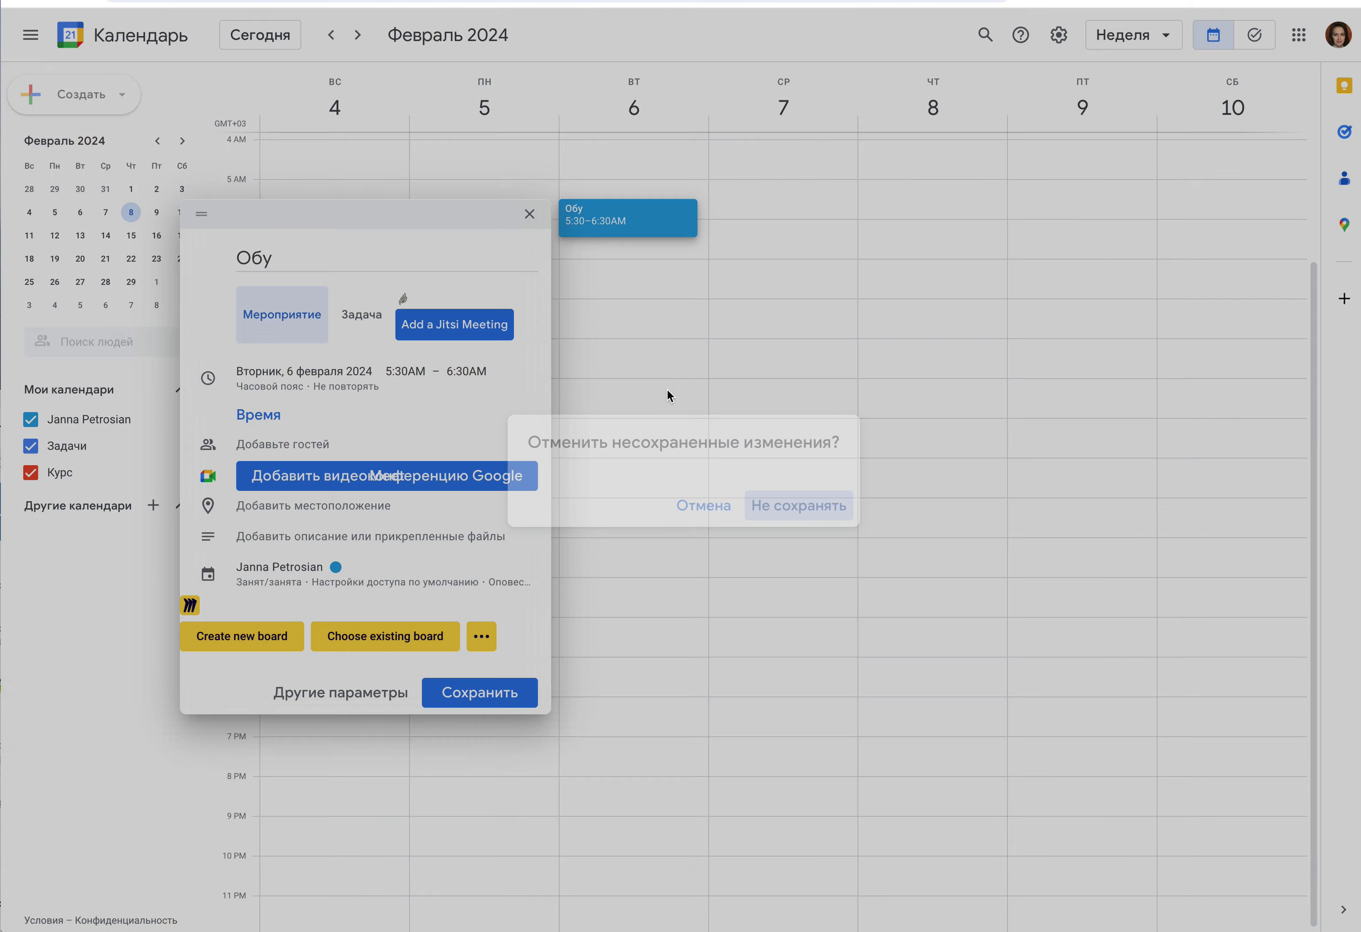
- Start a new event at 5:30AM on Tuesday, February 6, and title it "Обучение на курсе"
{"action": "left_click", "coordinate": [585, 204]}
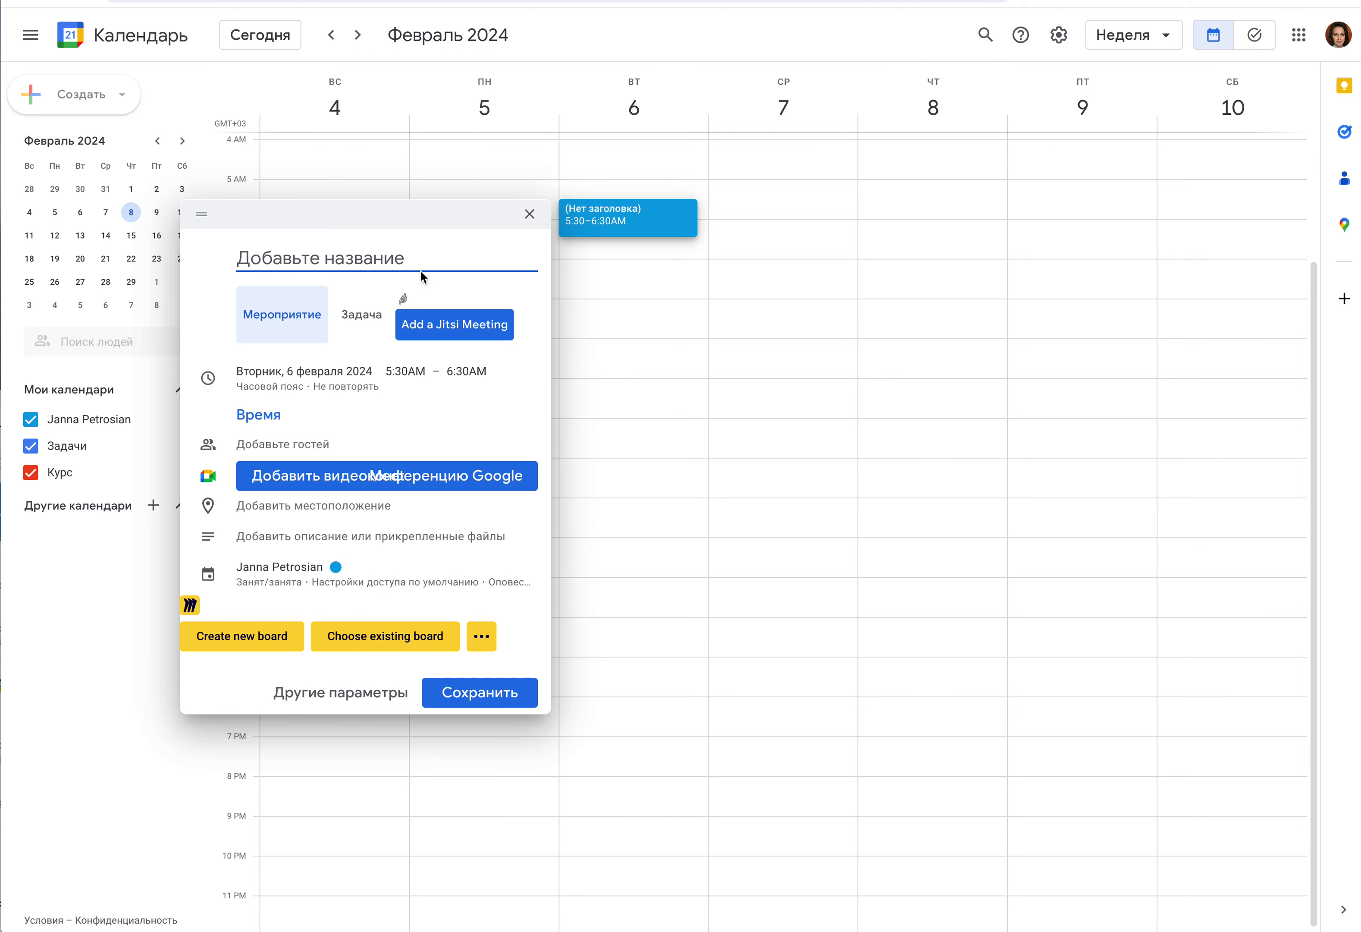
{"action": "type", "text": "Обу"}
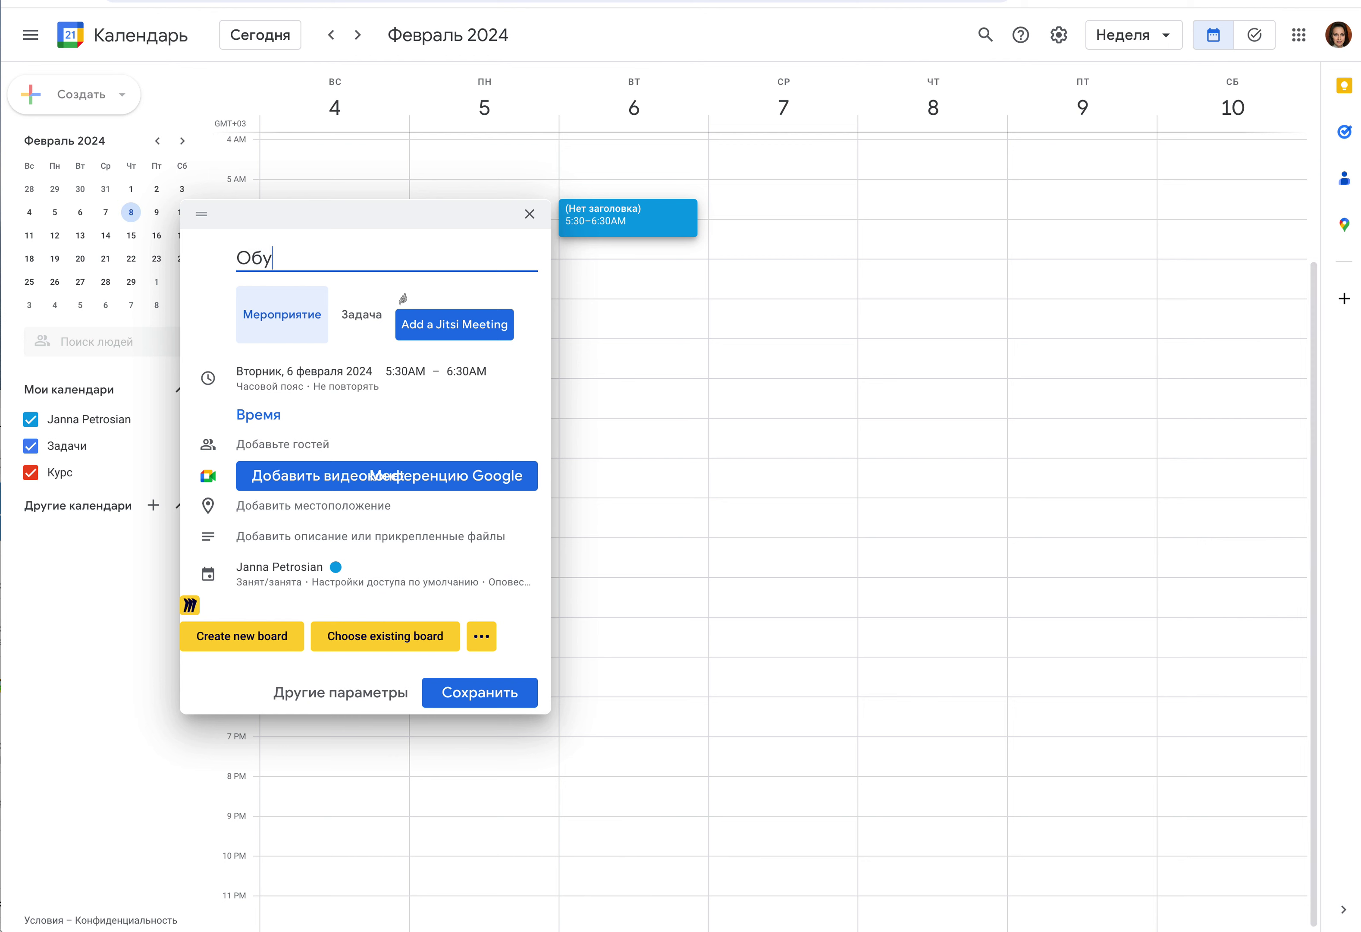
{"action": "type", "text": "чение на курск"}
{"action": "key", "text": "BackSpace"}
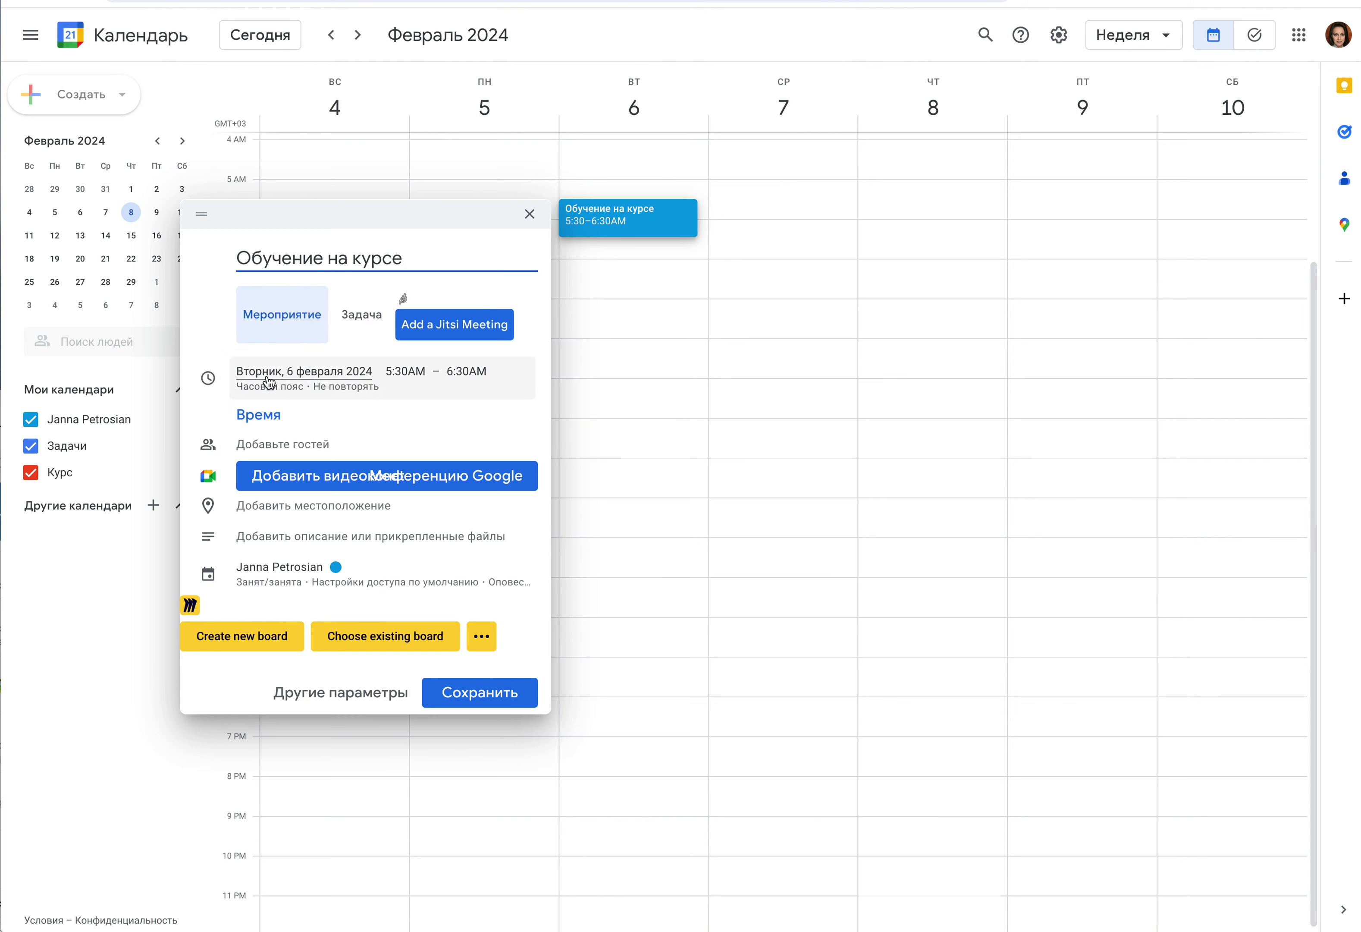
- Set the event's start time to 9:00AM and make it repeat weekly on Tuesday (Еженедельно – вторник)
{"action": "left_click", "coordinate": [420, 373]}
{"action": "scroll", "coordinate": [421, 482], "scroll_direction": "down", "scroll_amount": 3}
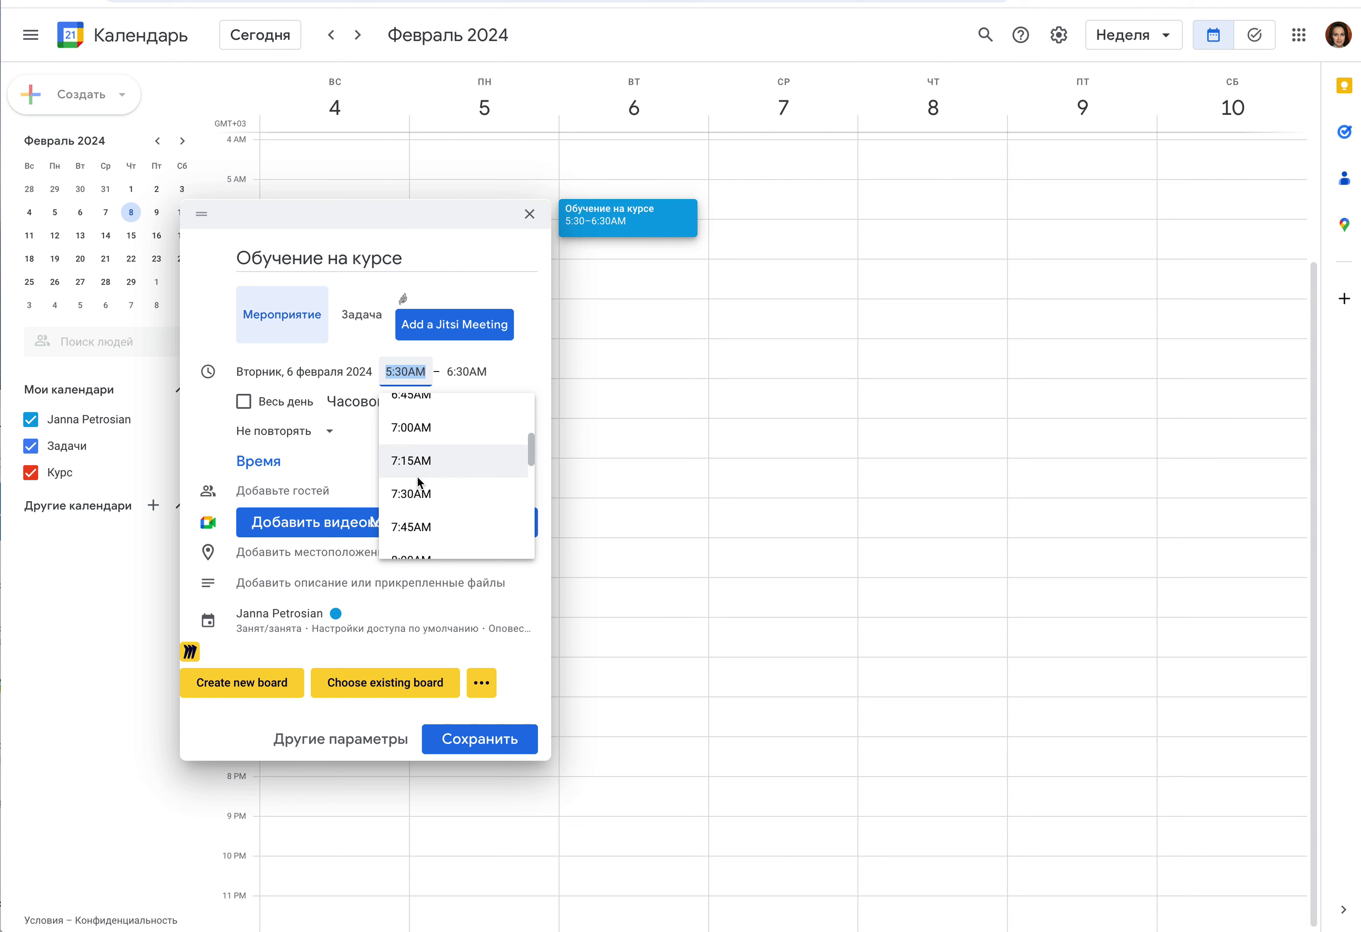
{"action": "scroll", "coordinate": [419, 491], "scroll_direction": "down", "scroll_amount": 4}
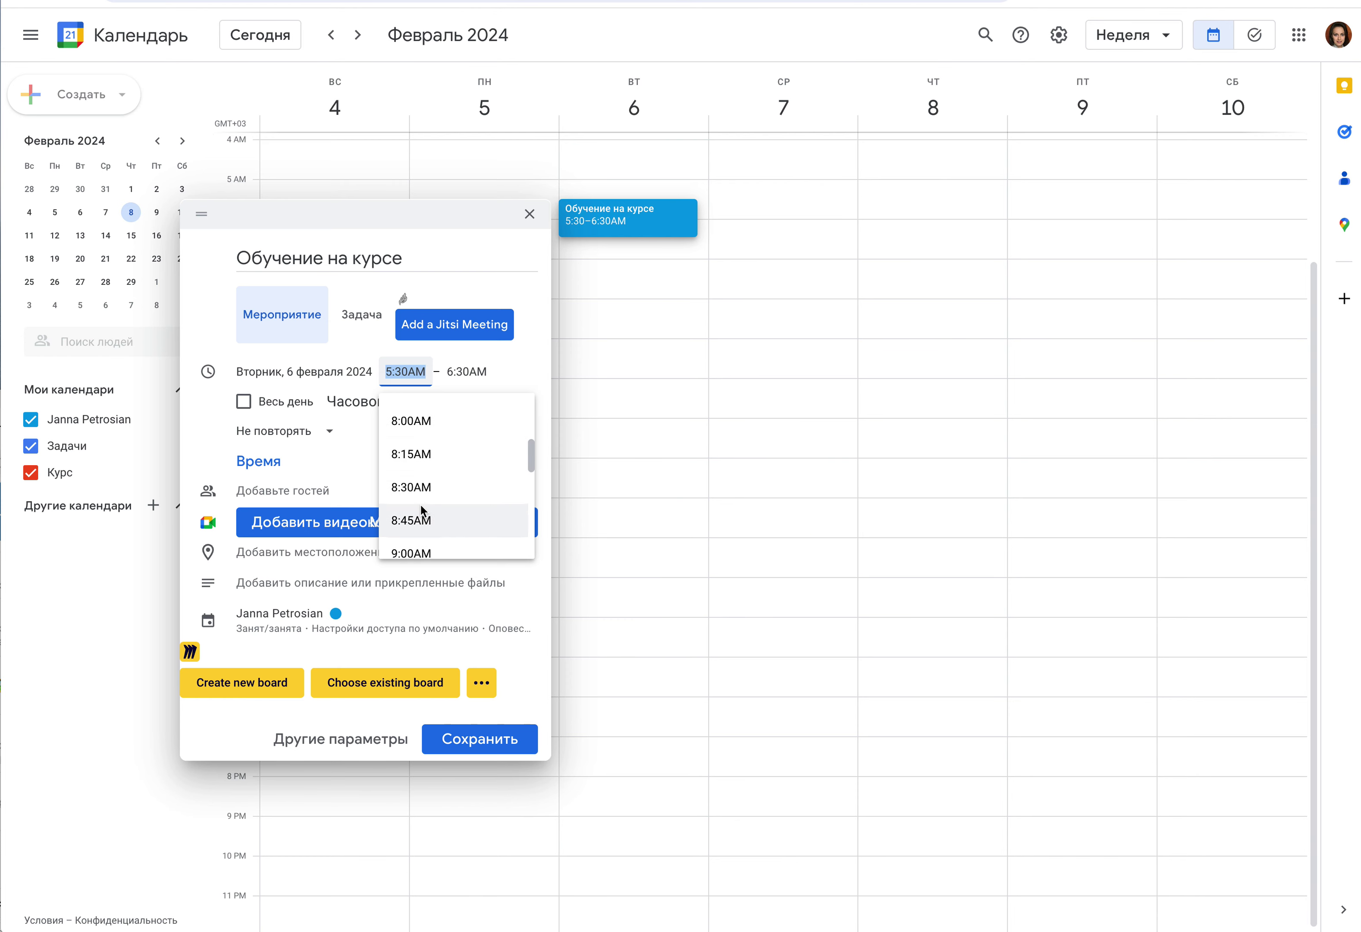
{"action": "scroll", "coordinate": [423, 511], "scroll_direction": "down", "scroll_amount": 1}
{"action": "left_click", "coordinate": [421, 515]}
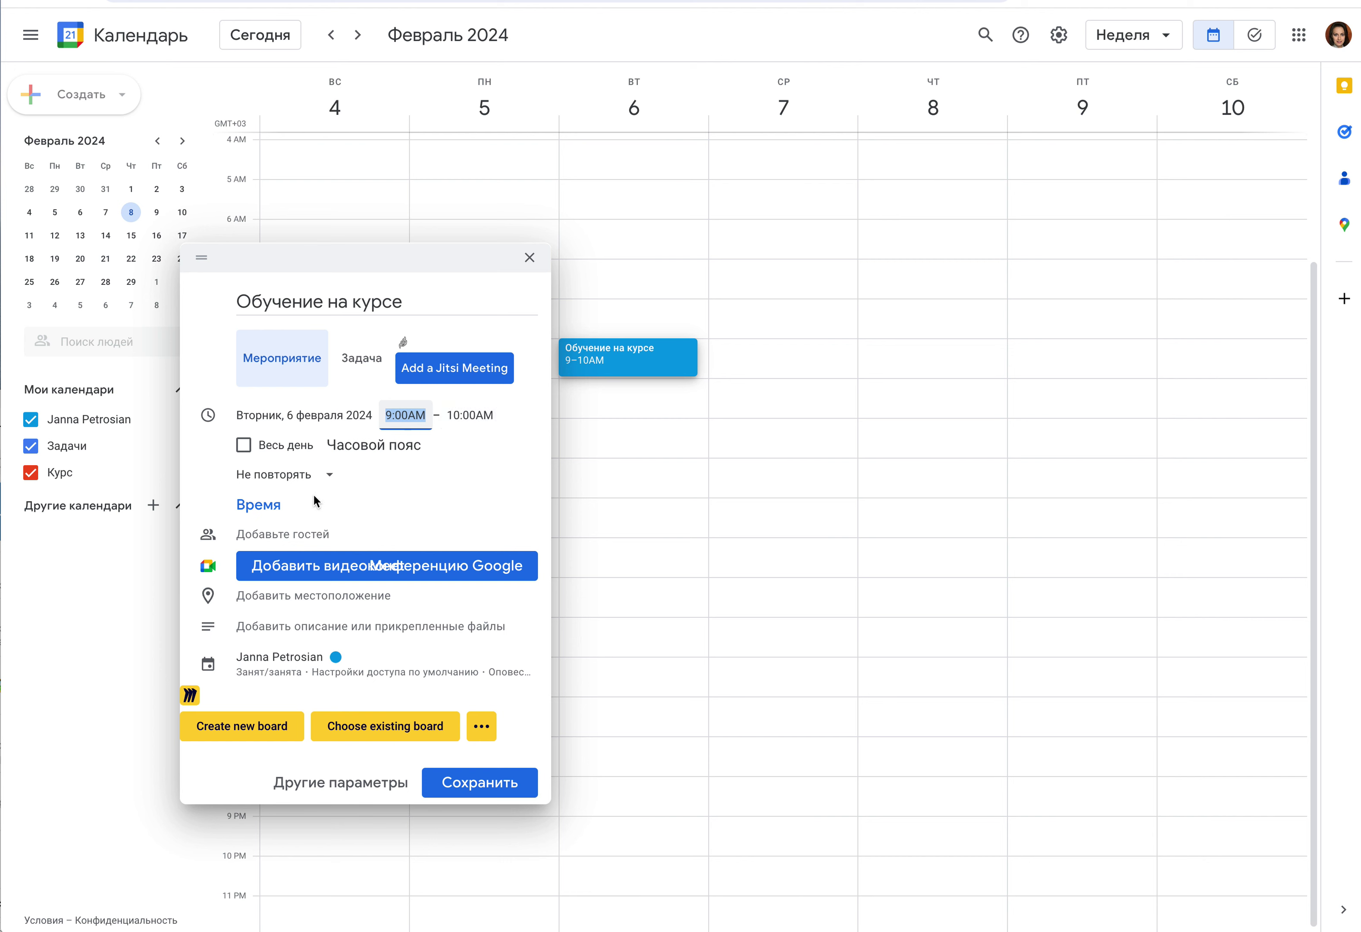
{"action": "left_click", "coordinate": [329, 476]}
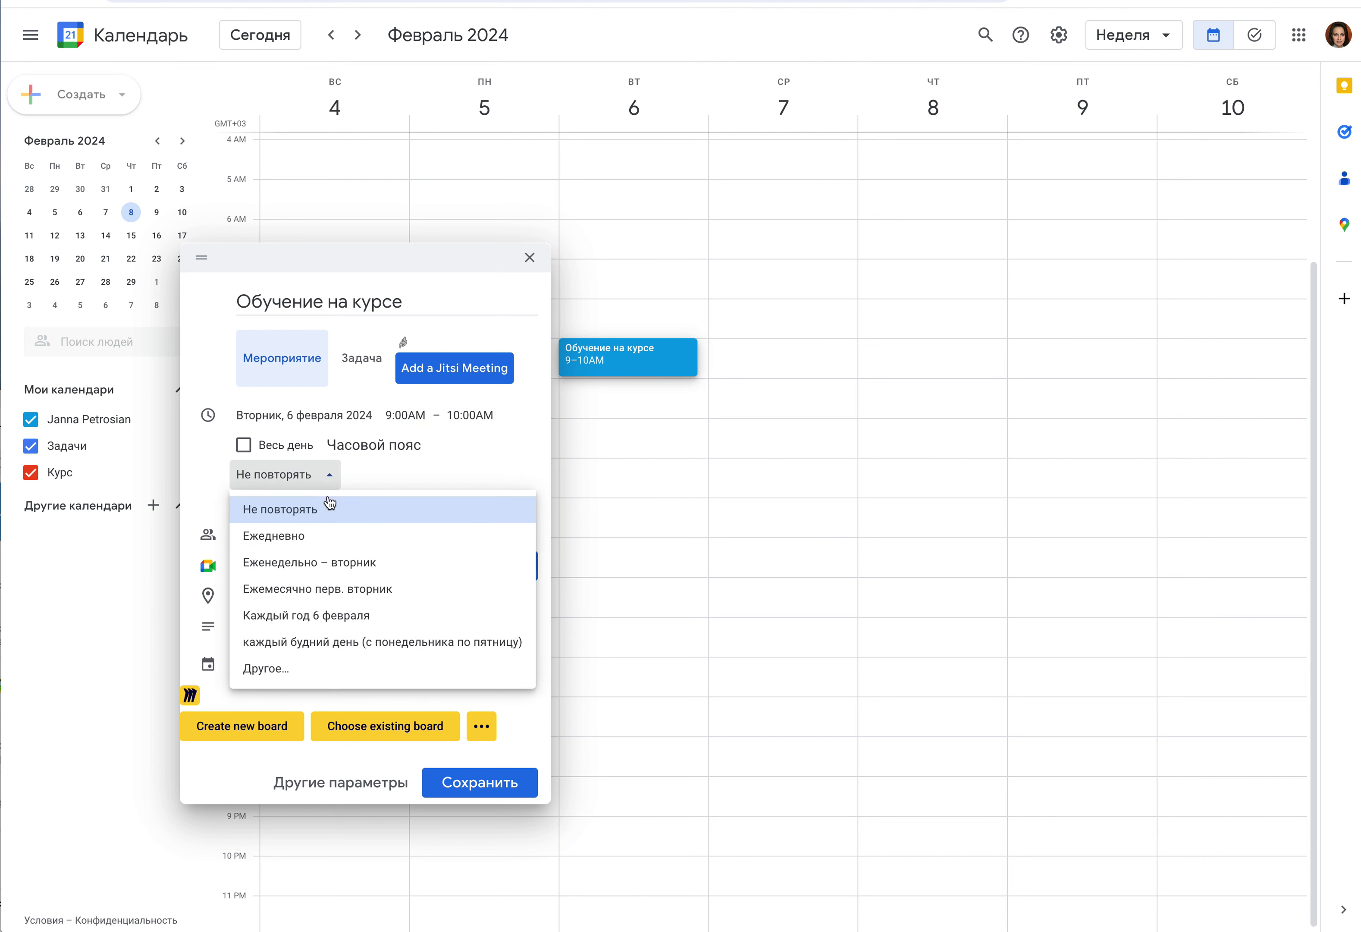
{"action": "left_click", "coordinate": [308, 568]}
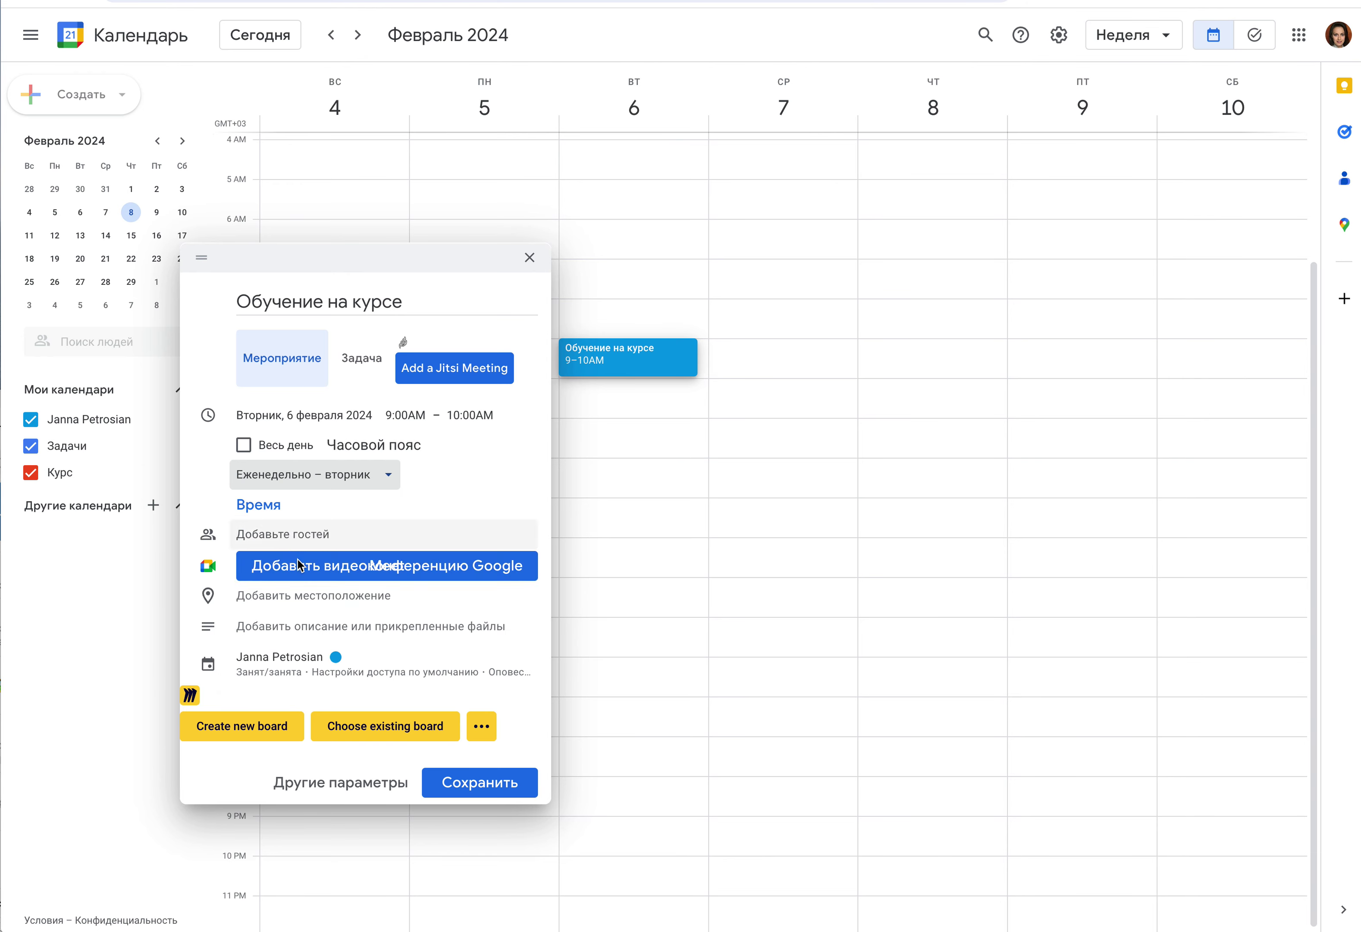
- Try out a bulleted list of "п" entries in the event description and clear it completely
{"action": "left_click", "coordinate": [269, 629]}
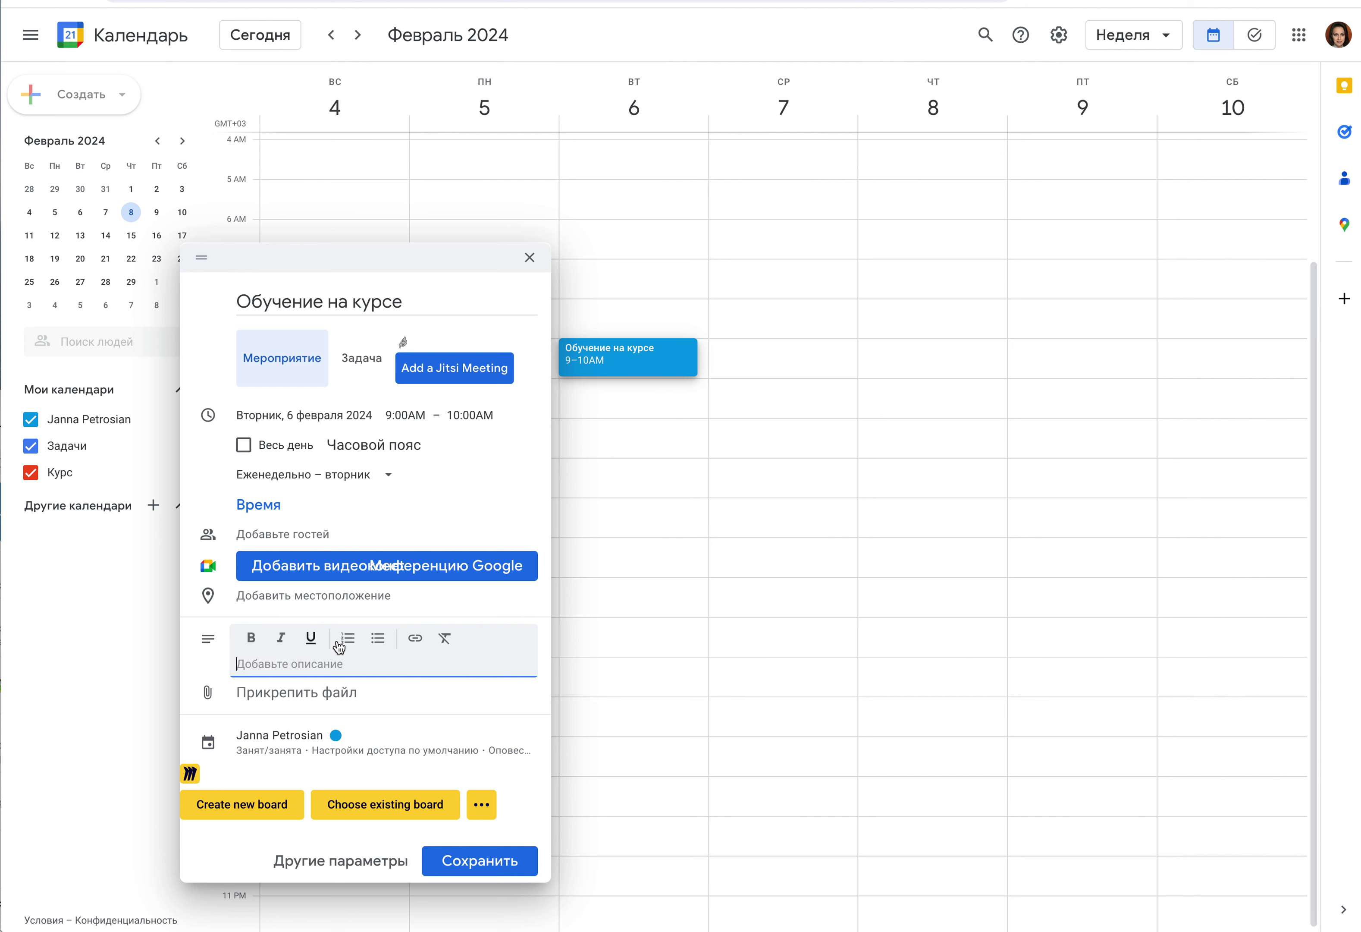
{"action": "left_click", "coordinate": [377, 640]}
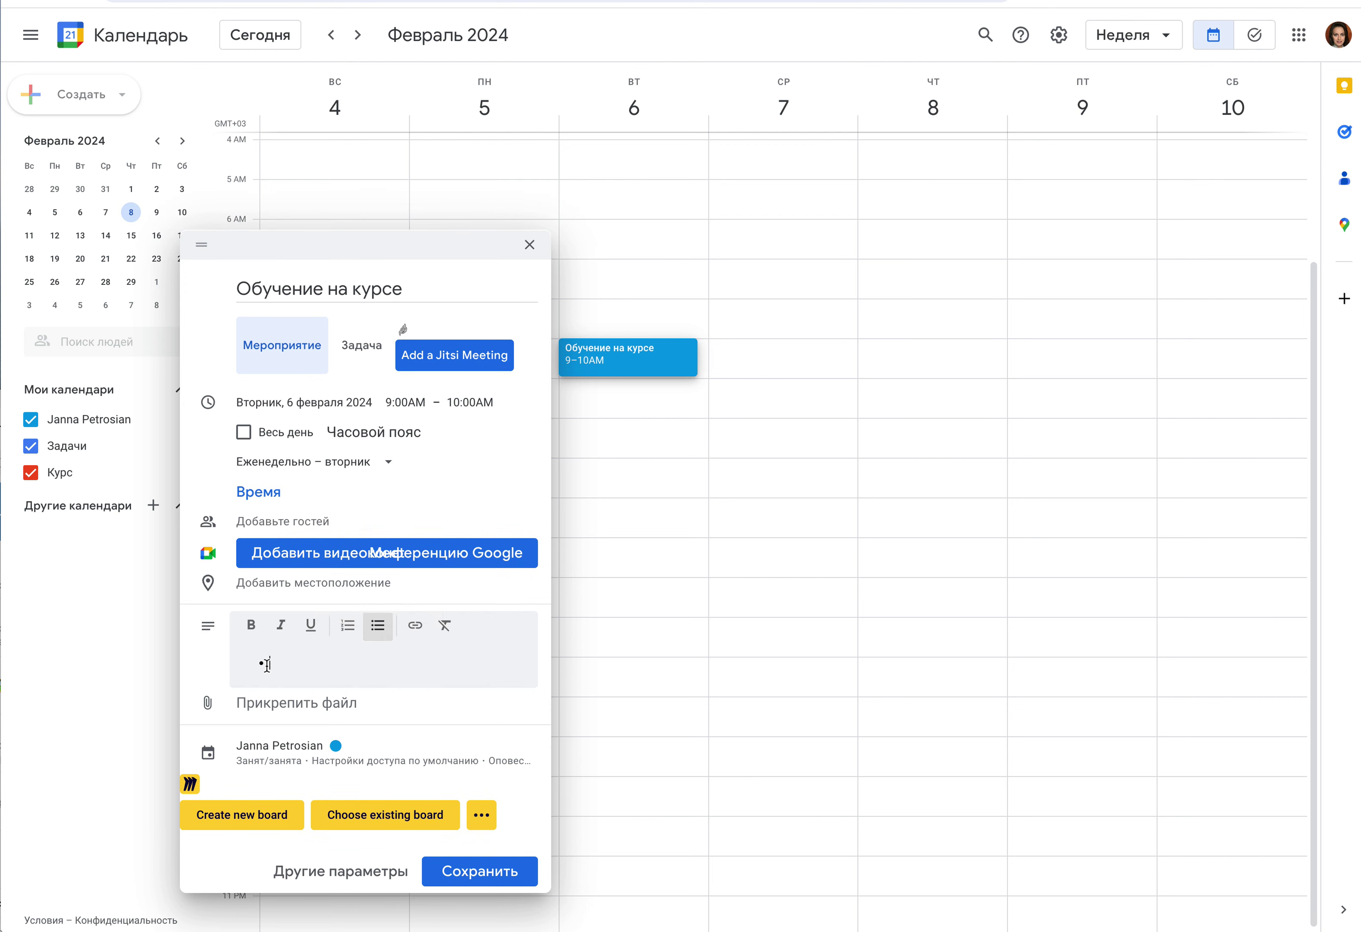
{"action": "key", "text": "BackSpace"}
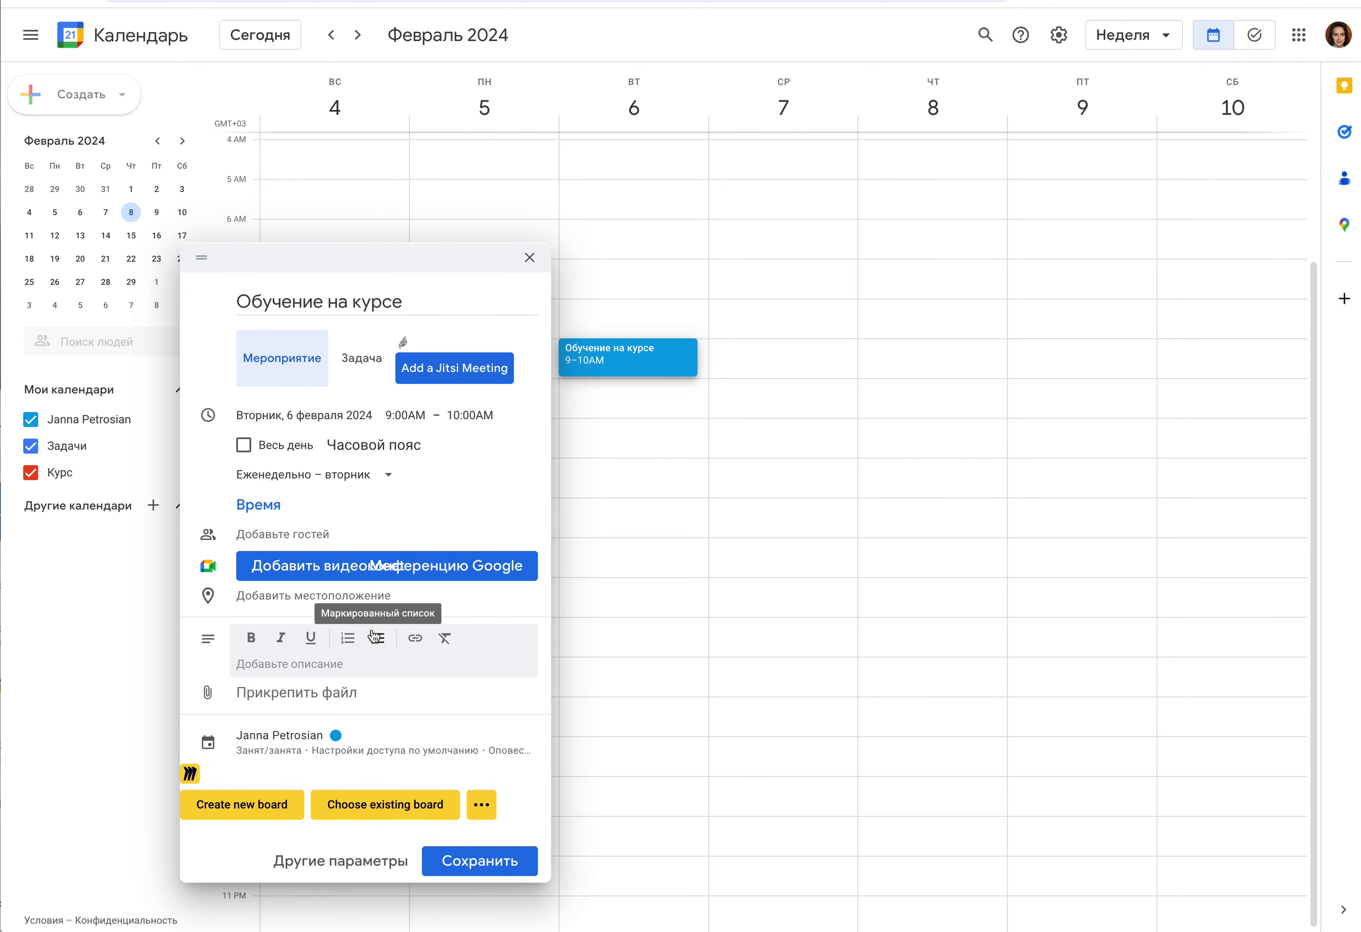
{"action": "left_click", "coordinate": [375, 636]}
{"action": "type", "text": "п"}
{"action": "key", "text": "Return"}
{"action": "type", "text": "п"}
{"action": "key", "text": "Return"}
{"action": "type", "text": "п"}
{"action": "key", "text": "Return"}
{"action": "type", "text": "п"}
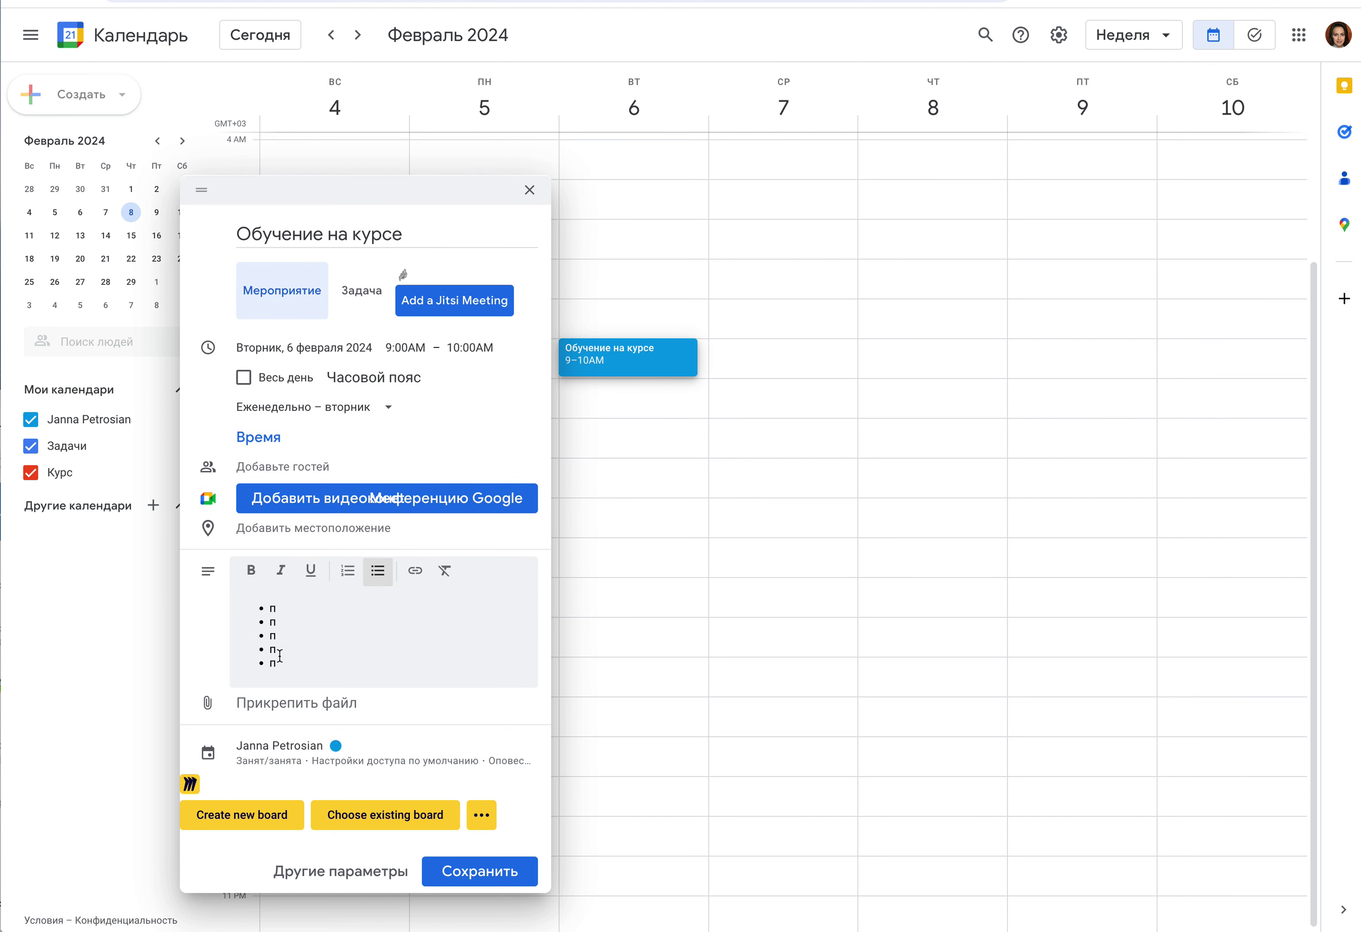
{"action": "left_click_drag", "start_coordinate": [274, 664], "coordinate": [271, 606]}
{"action": "key", "text": "BackSpace"}
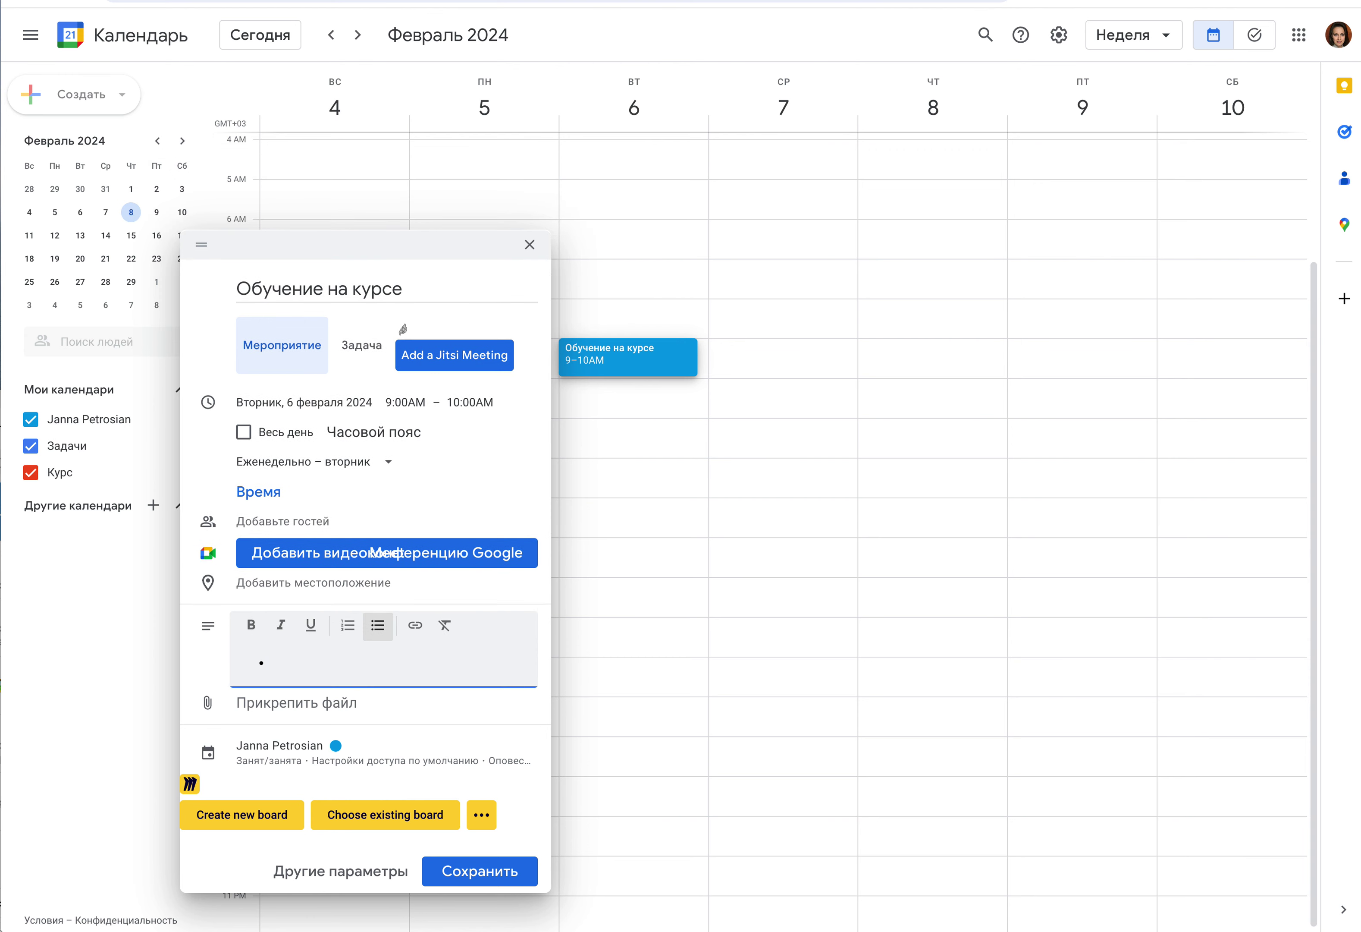
{"action": "key", "text": "BackSpace"}
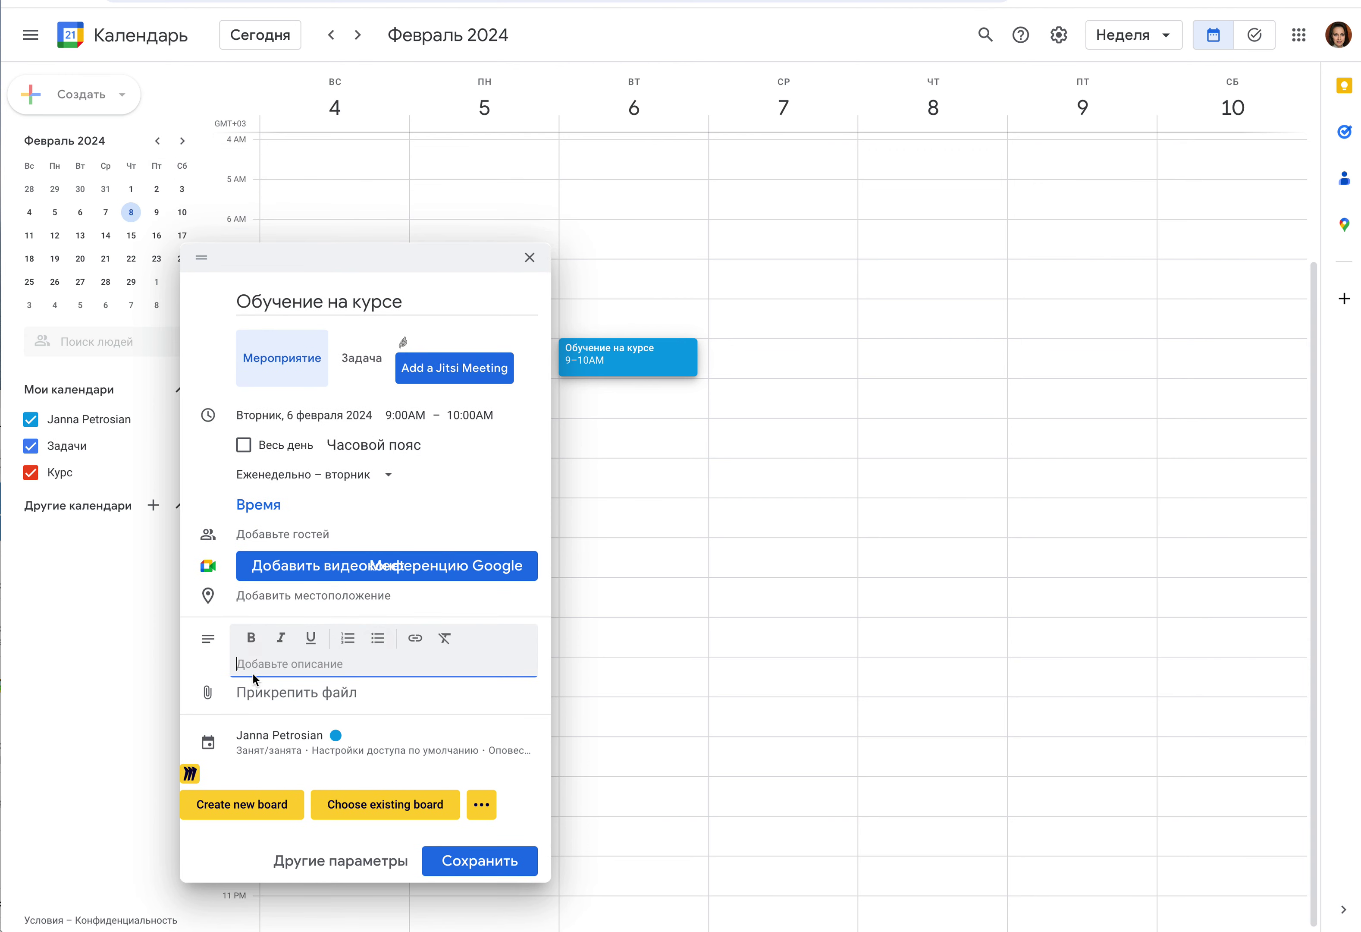
- Save the event without enabling browser notifications, and show the calendar in the month view
{"action": "left_click", "coordinate": [487, 862]}
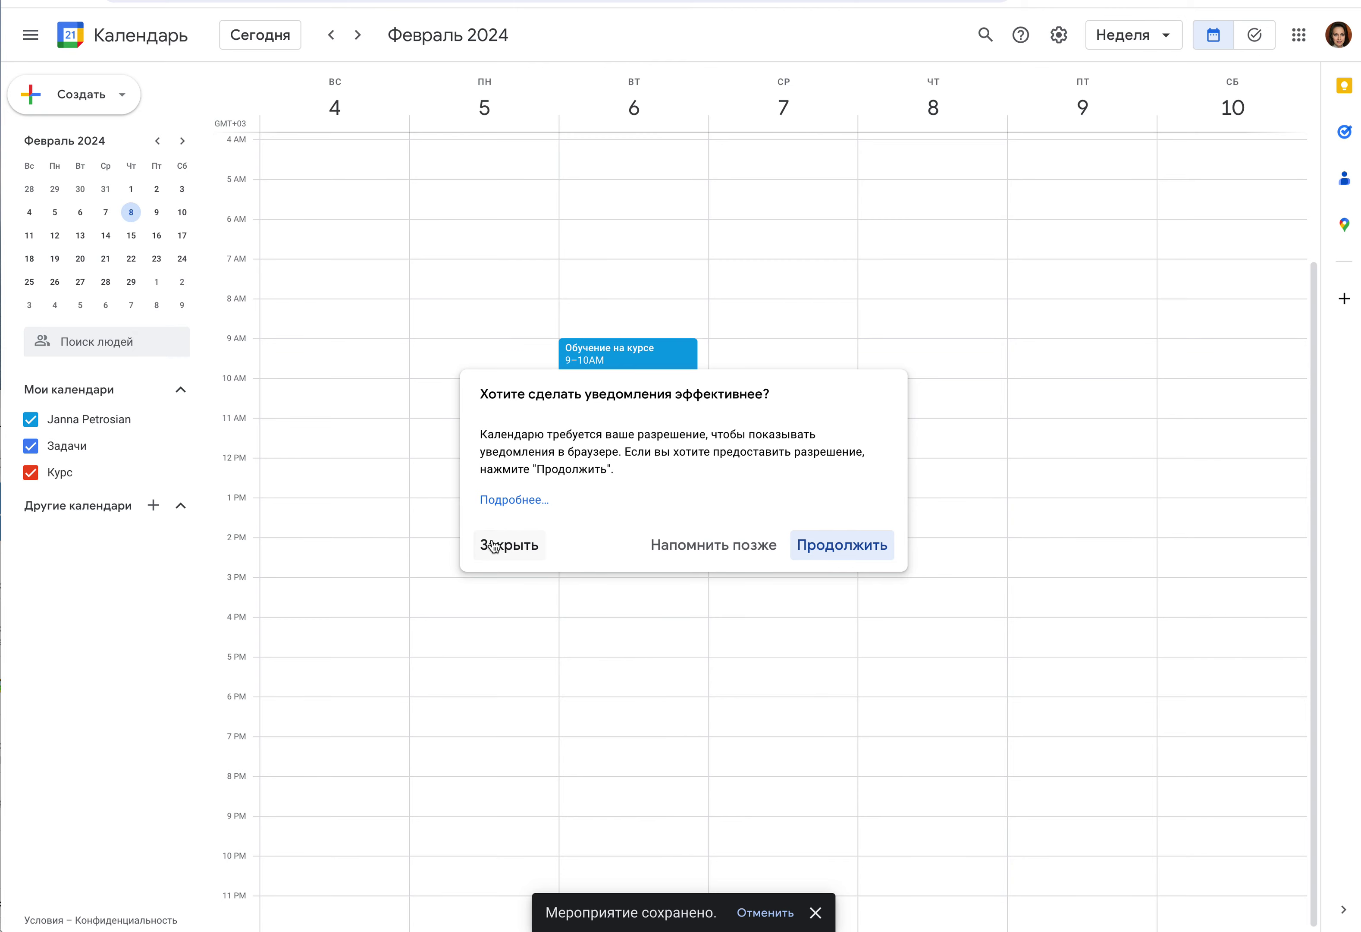
{"action": "left_click", "coordinate": [509, 544]}
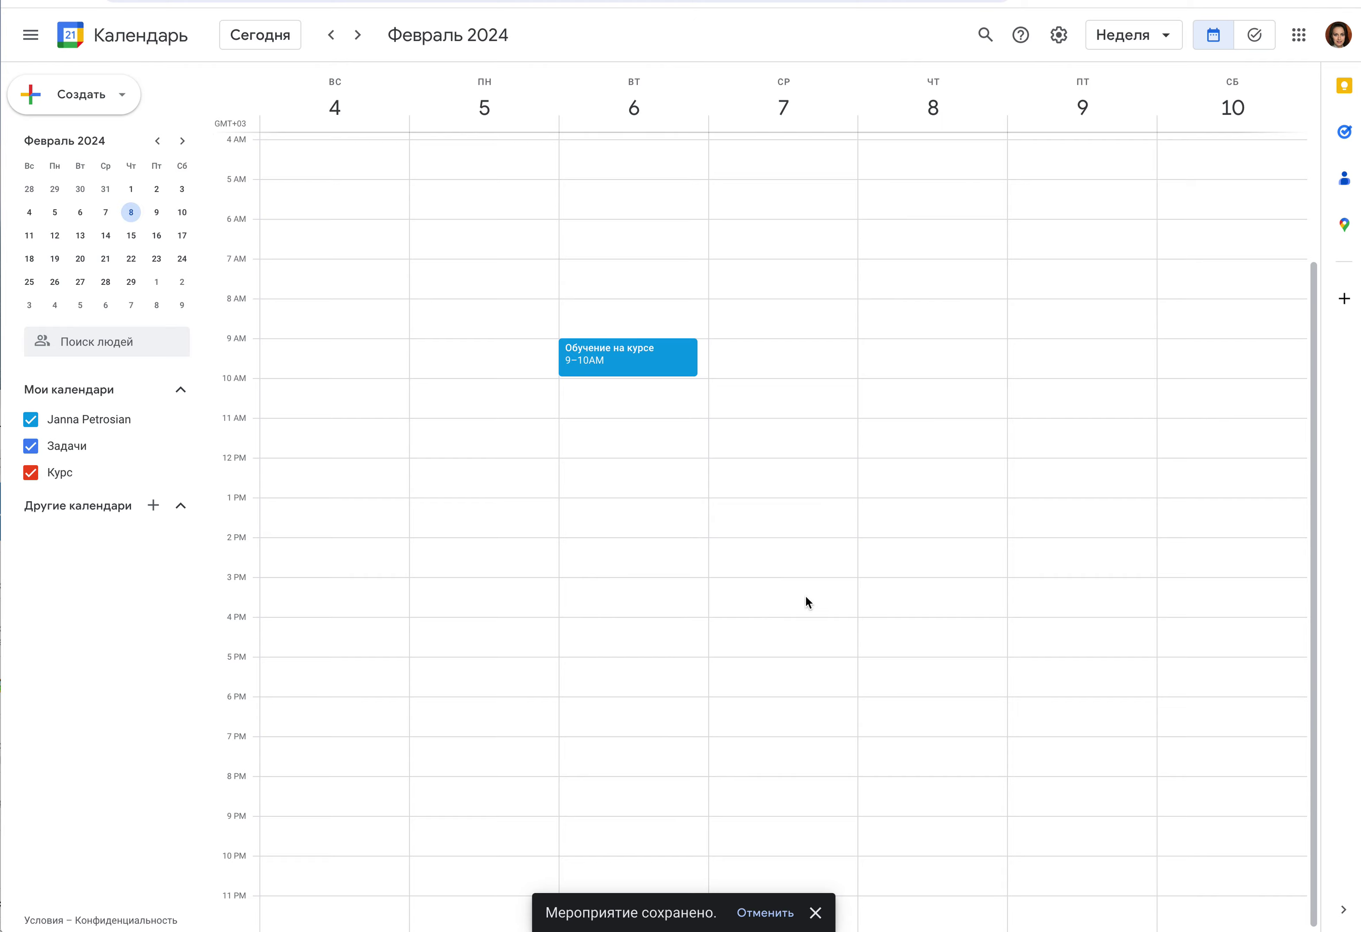
{"action": "left_click", "coordinate": [1169, 40]}
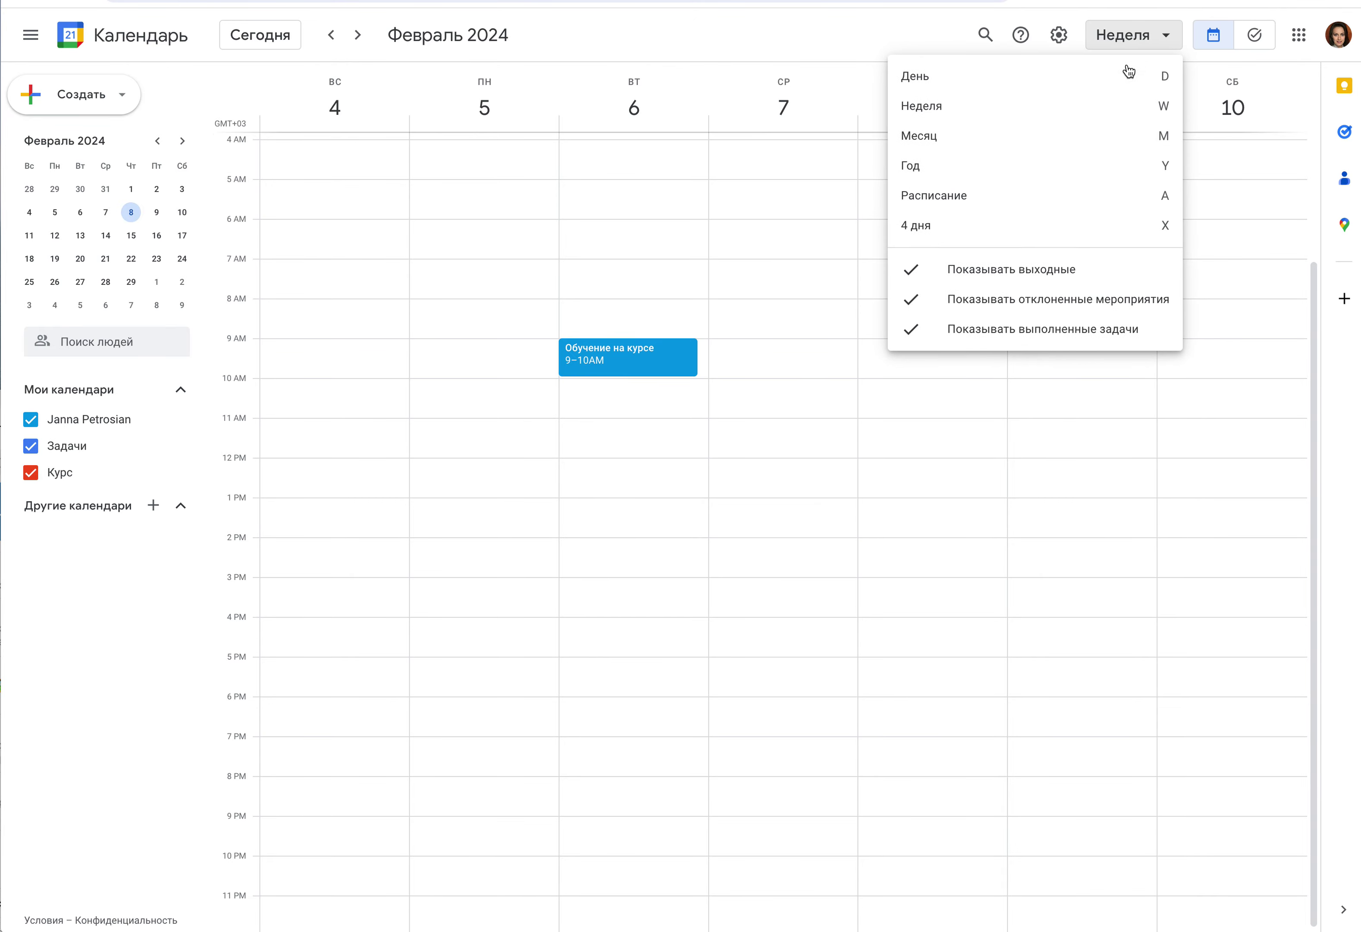
{"action": "left_click", "coordinate": [951, 143]}
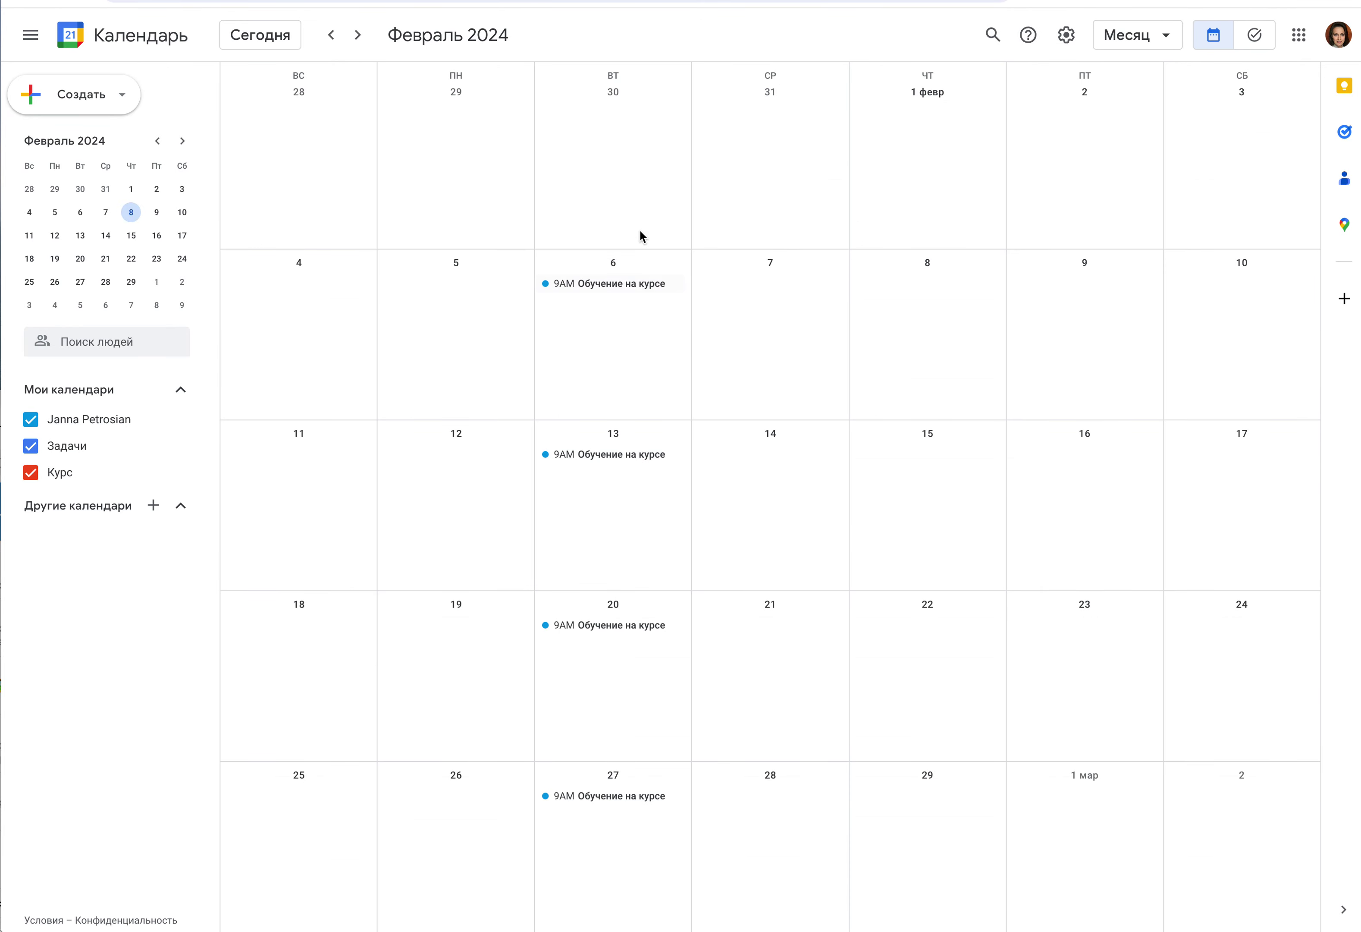
{"action": "scroll", "coordinate": [620, 681], "scroll_direction": "down", "scroll_amount": 1}
{"action": "scroll", "coordinate": [614, 662], "scroll_direction": "up", "scroll_amount": 1}
- Create and save an all-day event titled "Сдать домашку" on February 9, 2024 in the Курс calendar
{"action": "double_click", "coordinate": [1053, 279]}
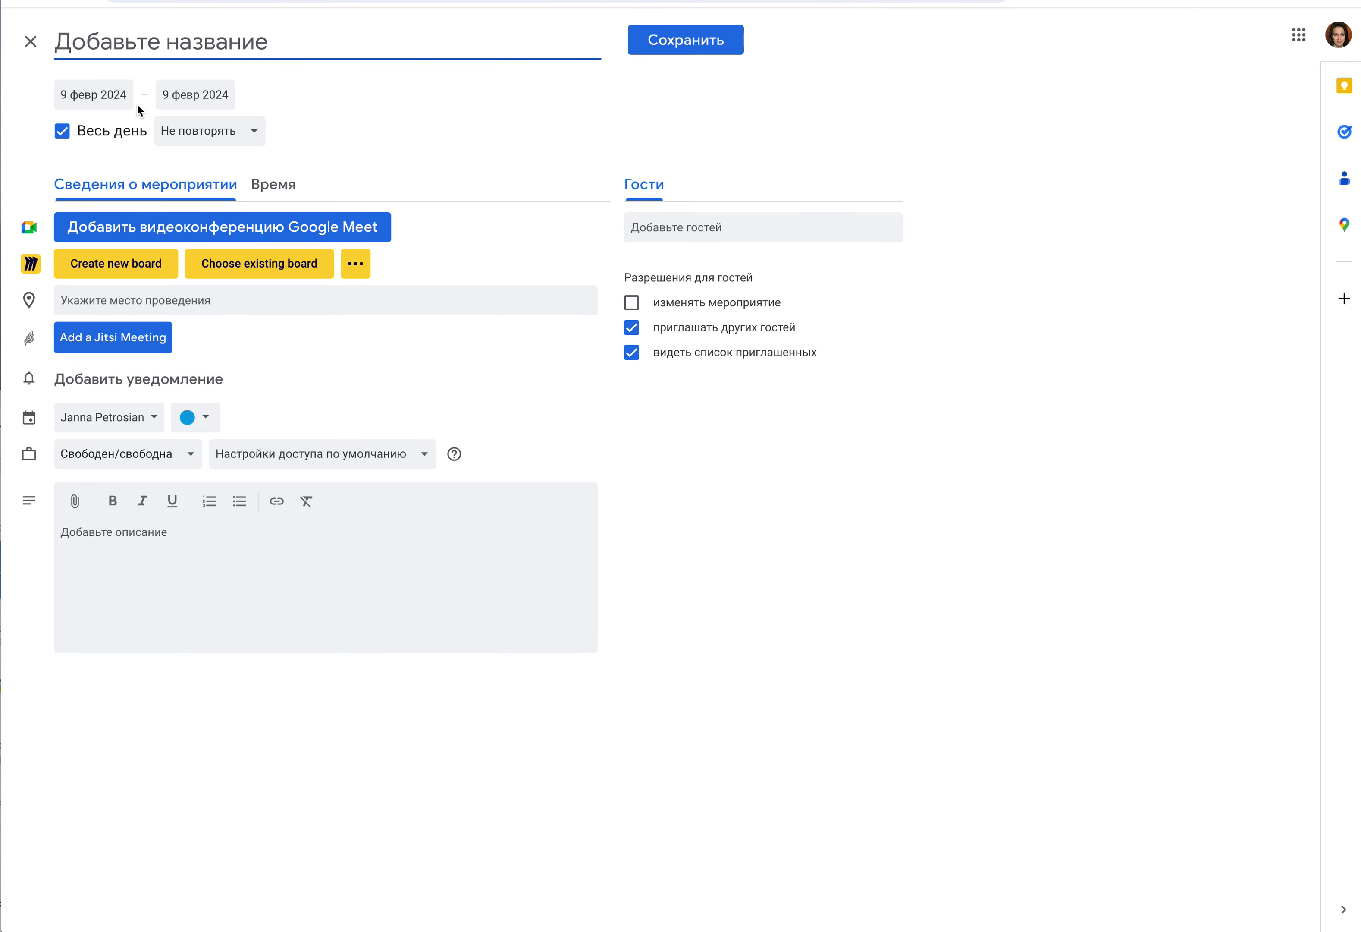
{"action": "type", "text": "Сдать домашку"}
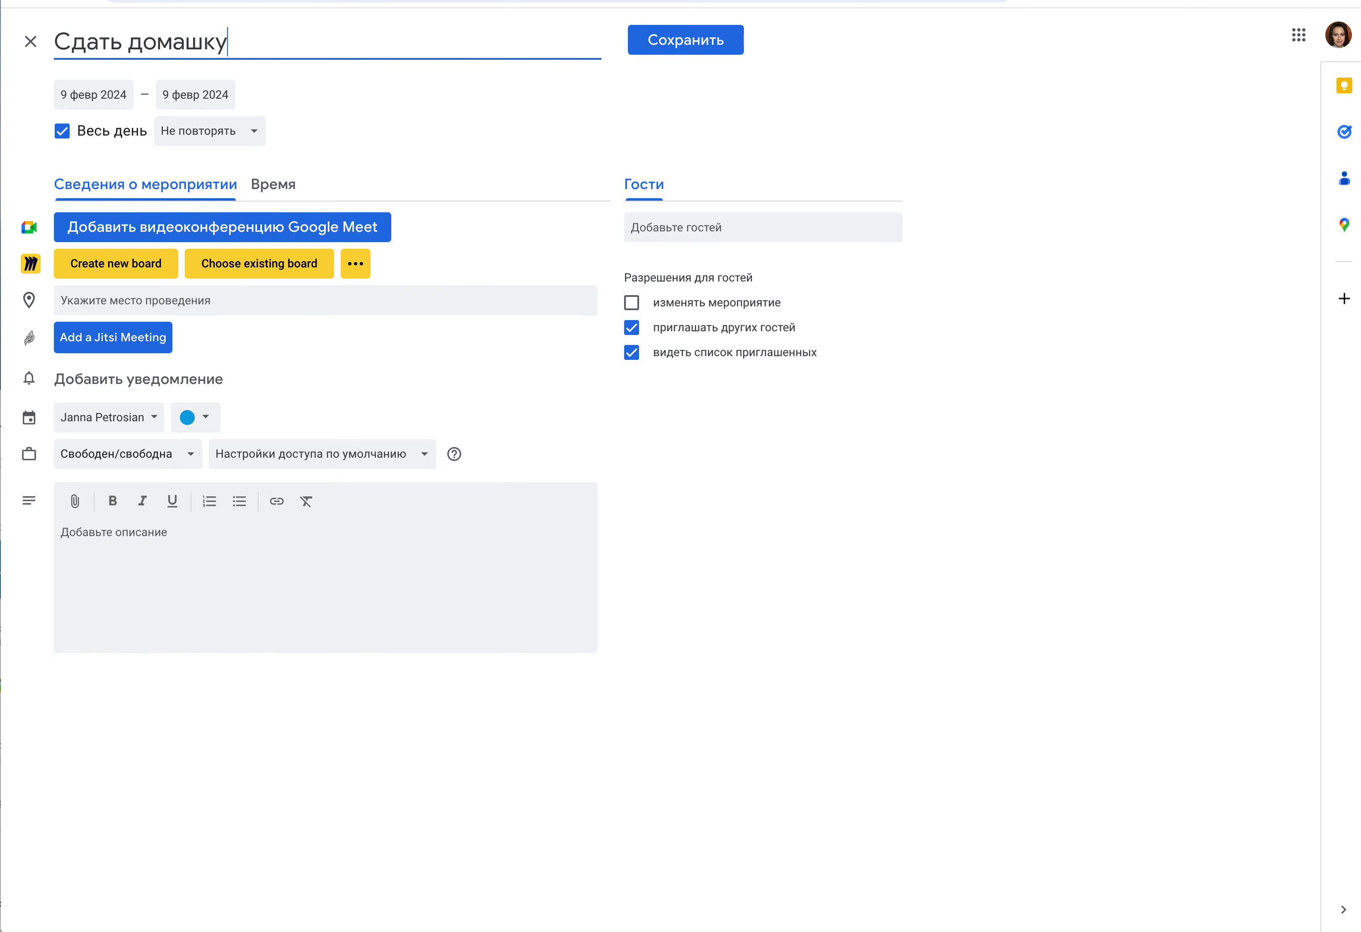
{"action": "left_click", "coordinate": [59, 134]}
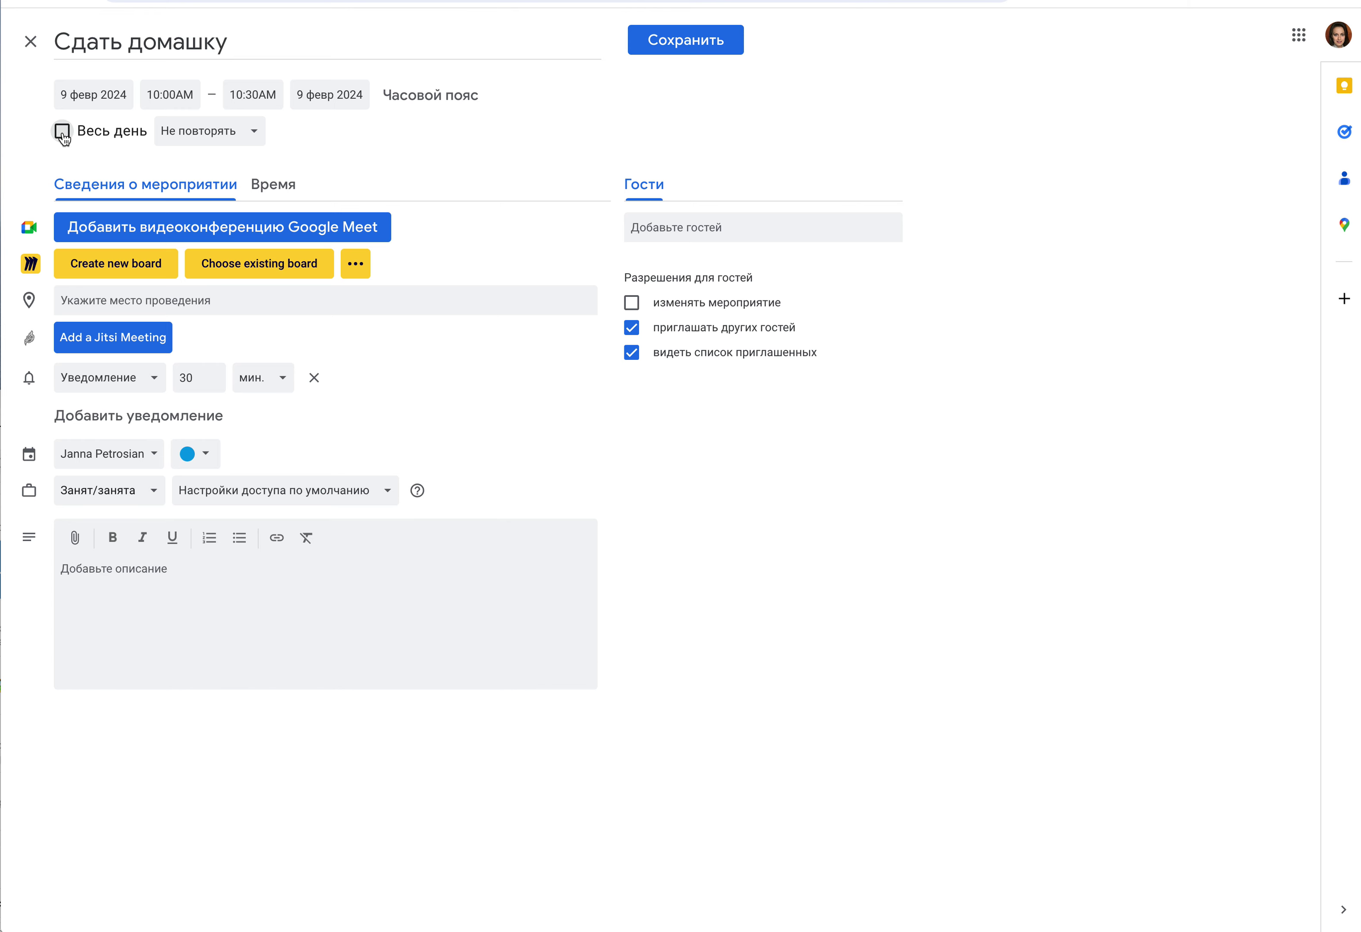
{"action": "left_click", "coordinate": [63, 134]}
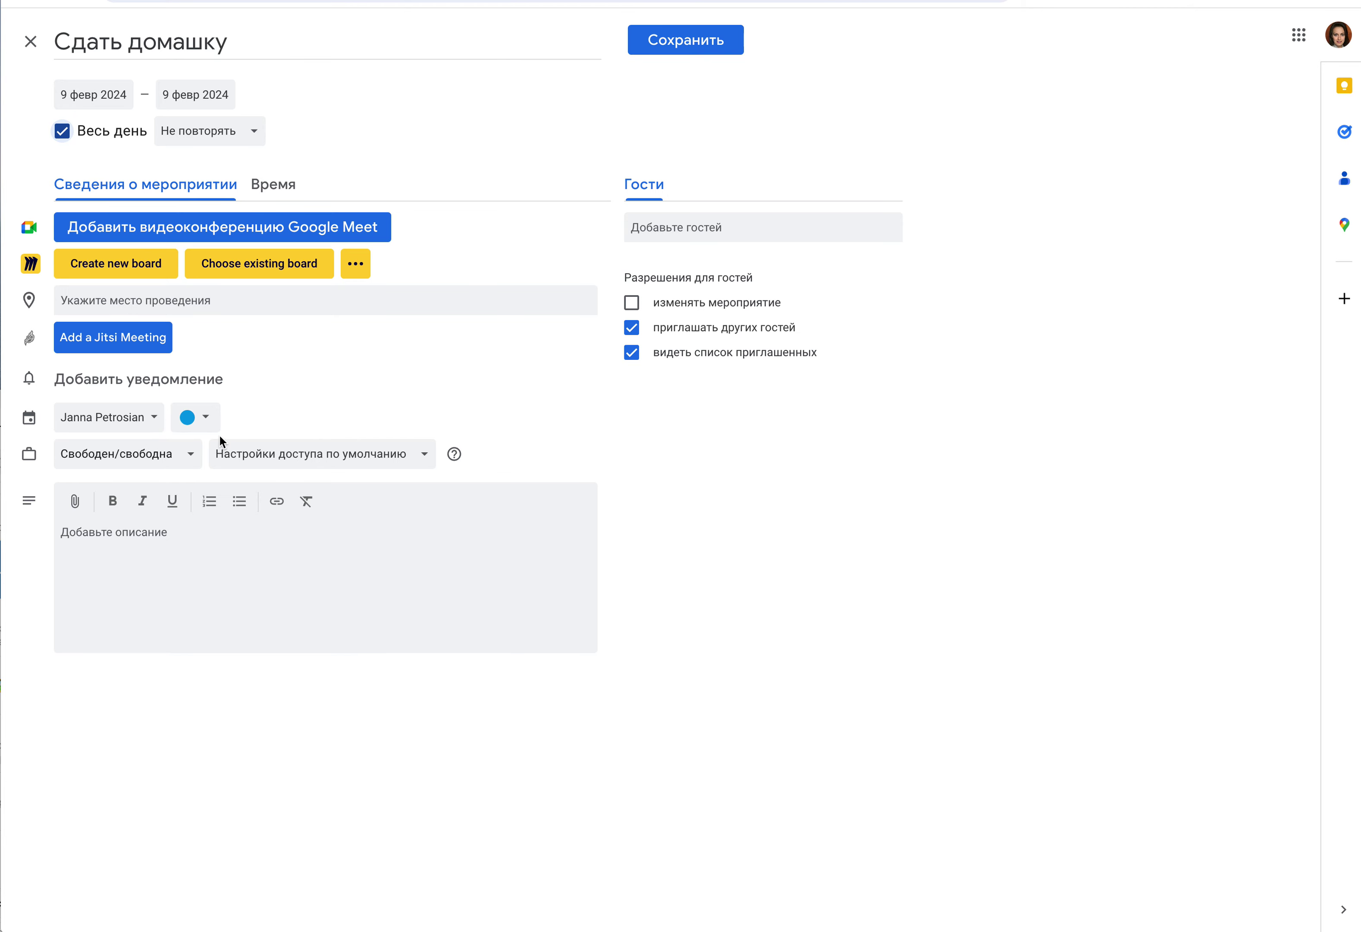
{"action": "left_click", "coordinate": [157, 422]}
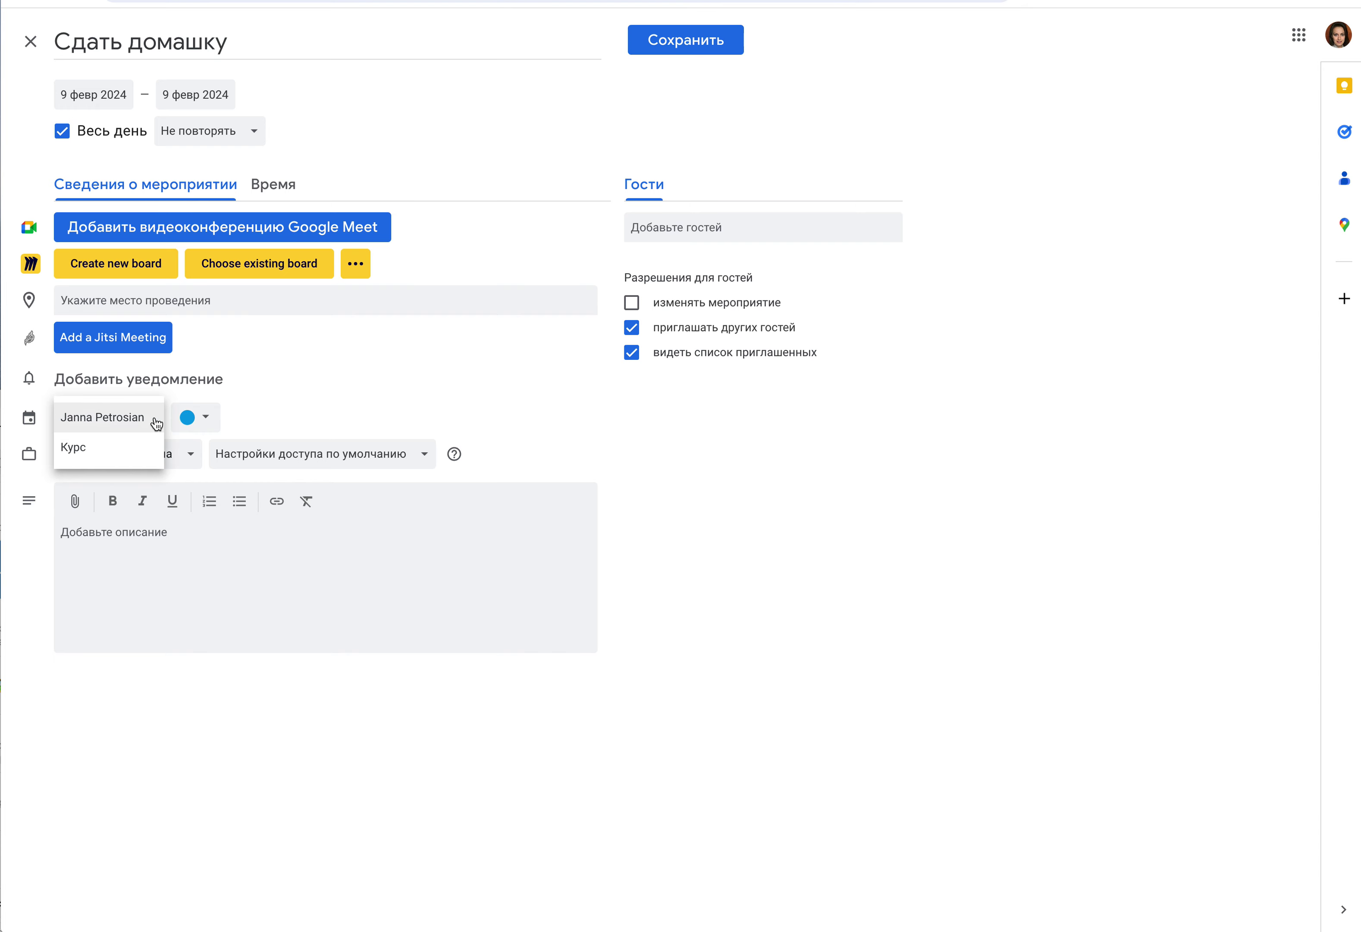
{"action": "left_click", "coordinate": [79, 454]}
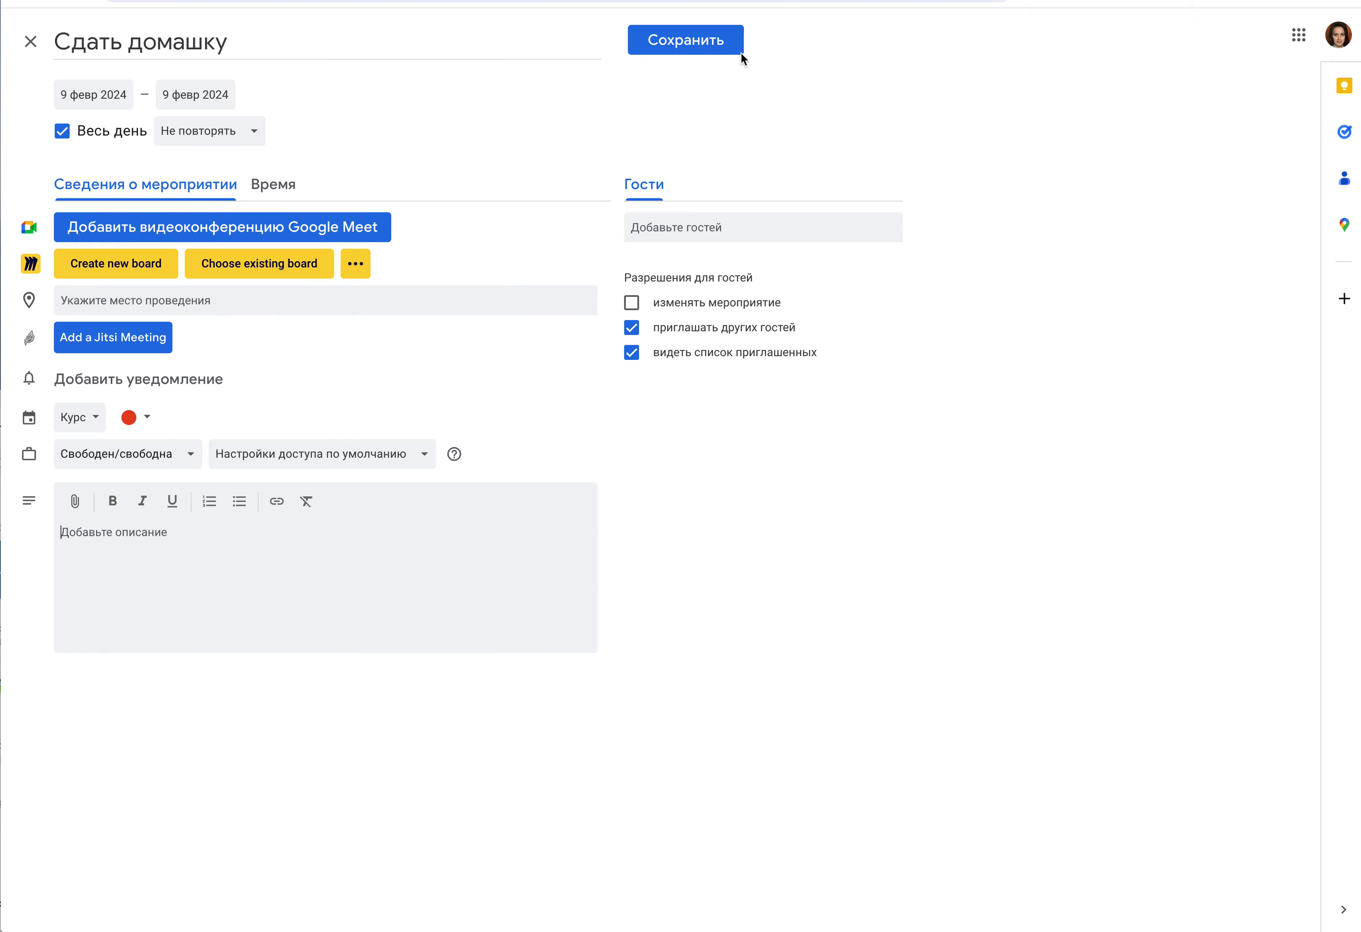
{"action": "left_click", "coordinate": [703, 48]}
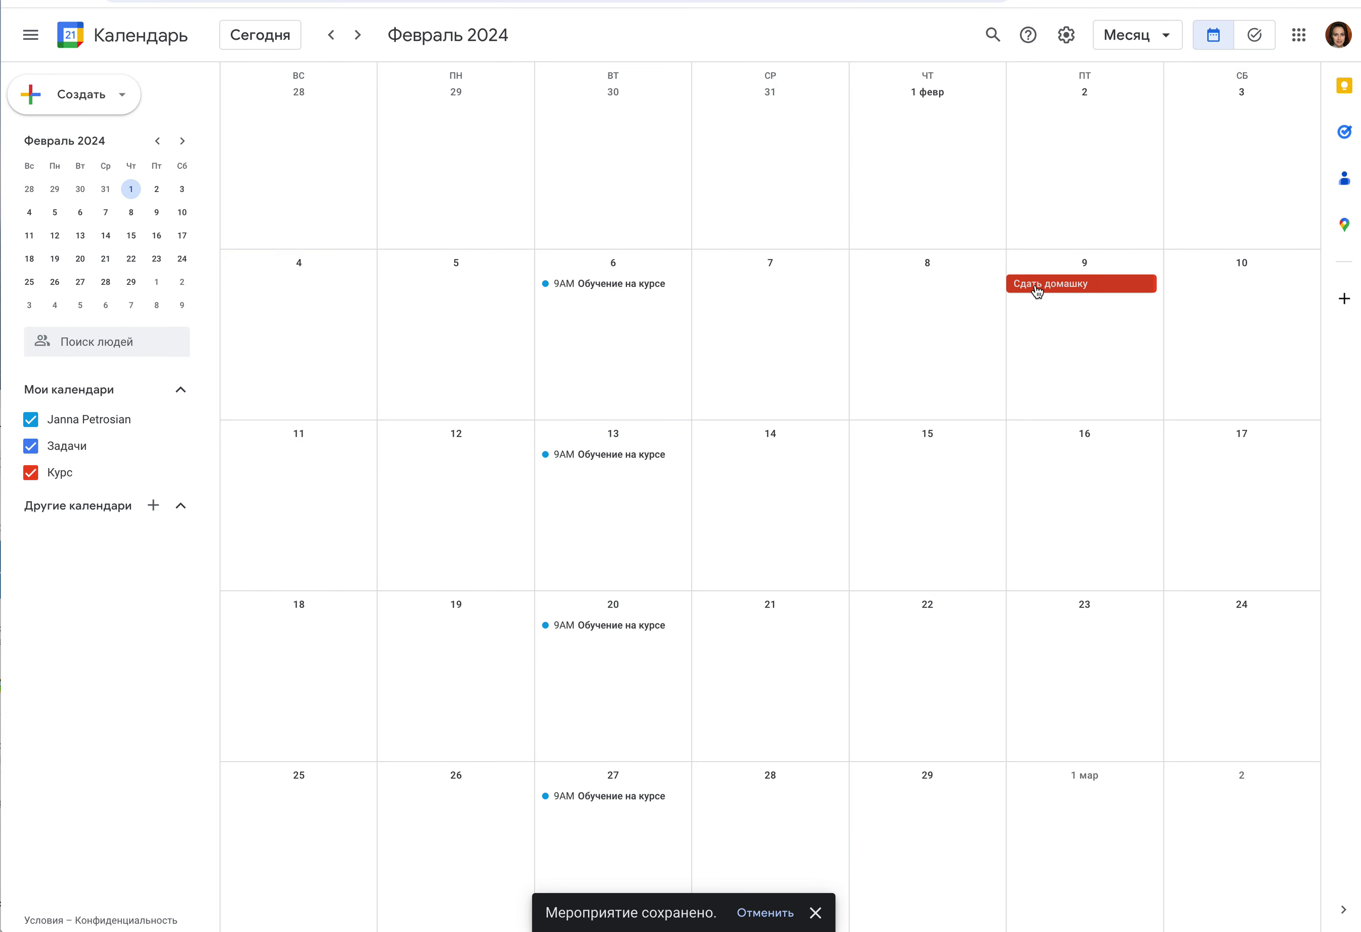
- Open the "Сдать домашку" event for editing and examine its timing options without the all-day setting and its Время schedule
{"action": "left_click", "coordinate": [1038, 290]}
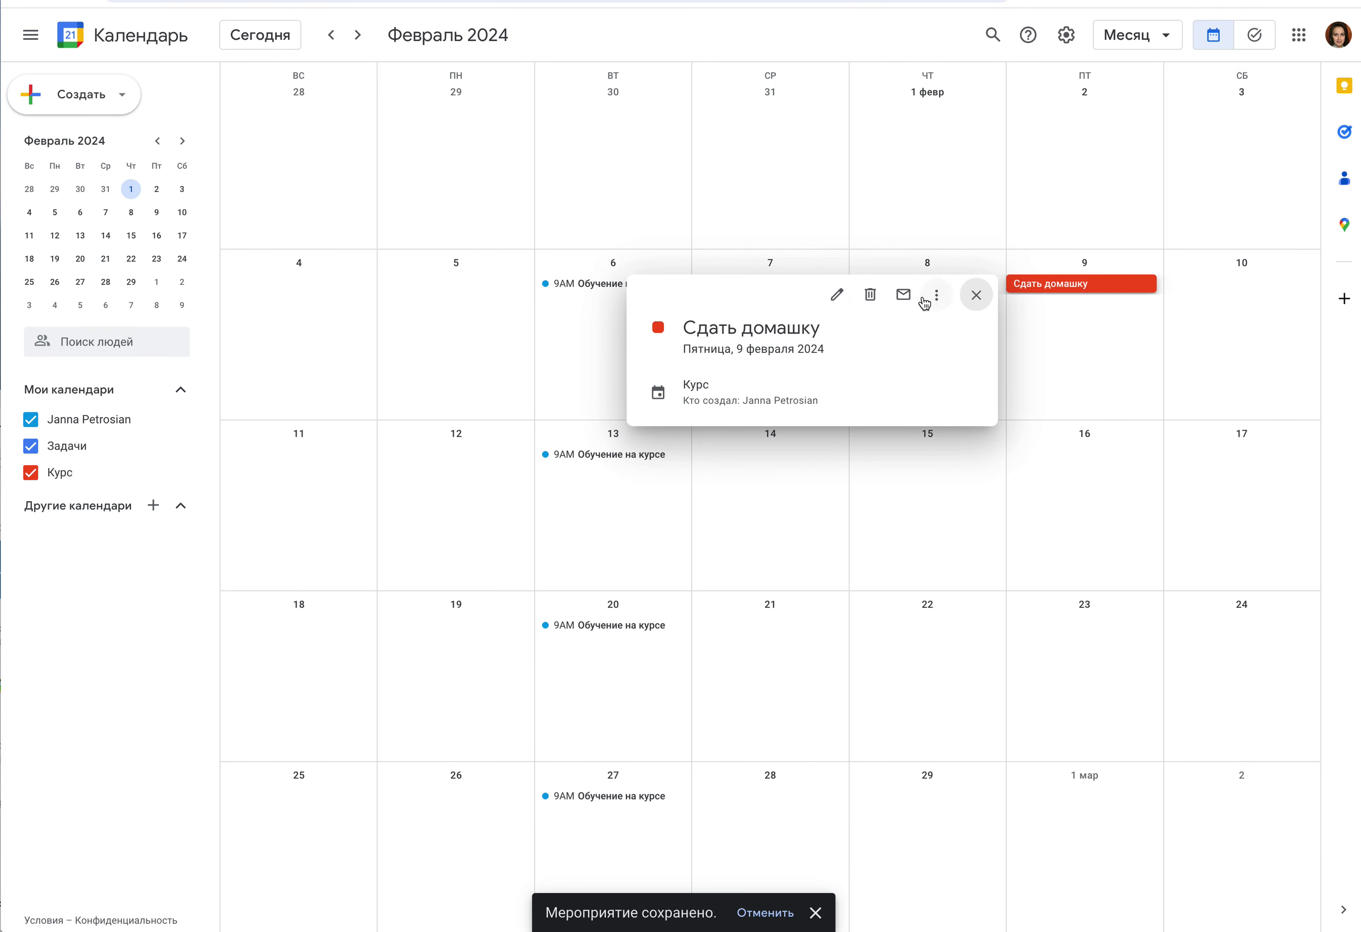
{"action": "left_click", "coordinate": [1067, 302]}
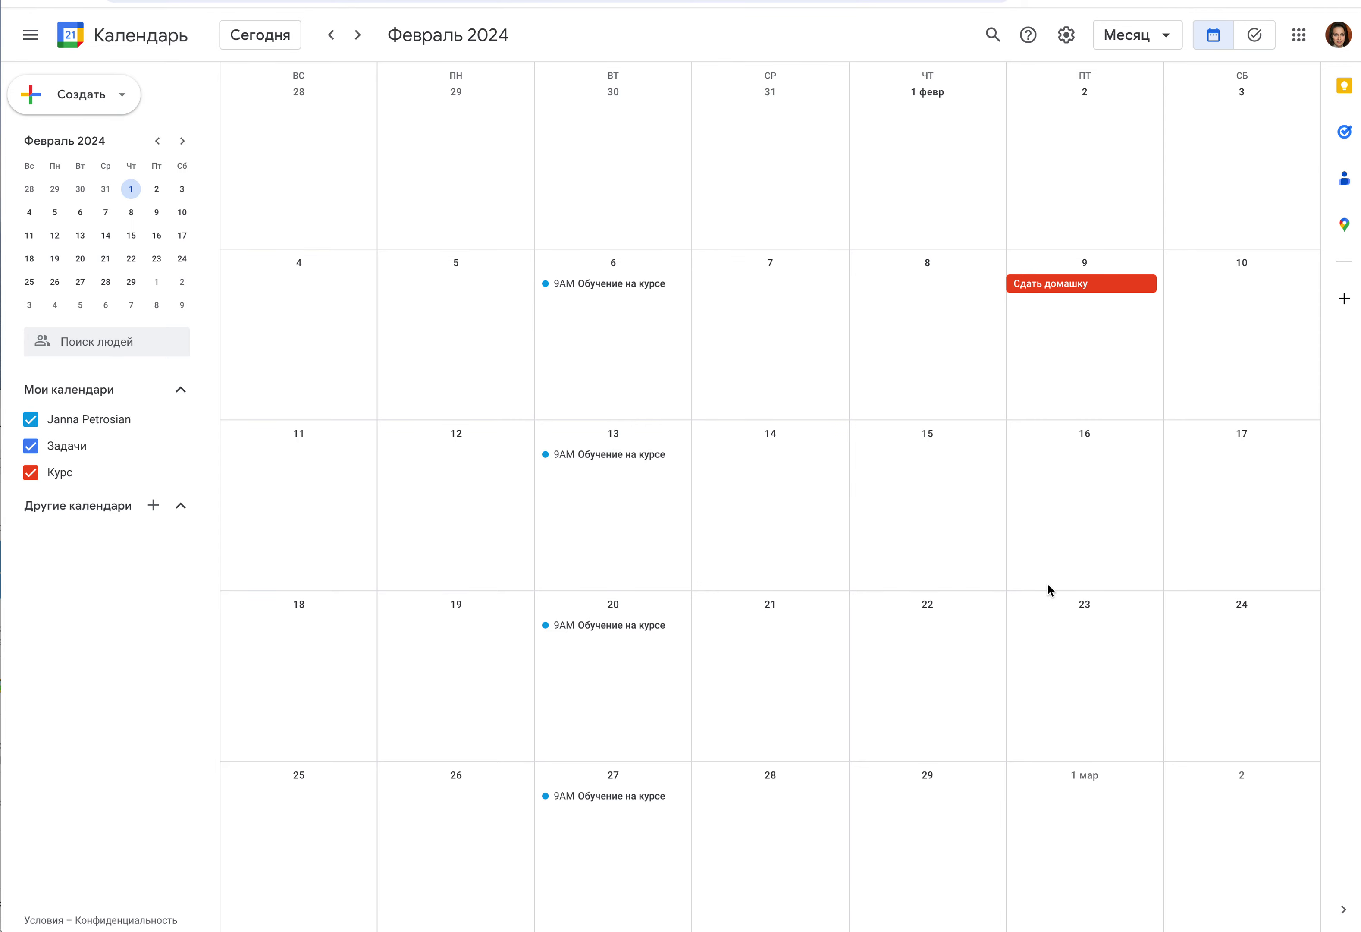
{"action": "left_click", "coordinate": [1055, 291]}
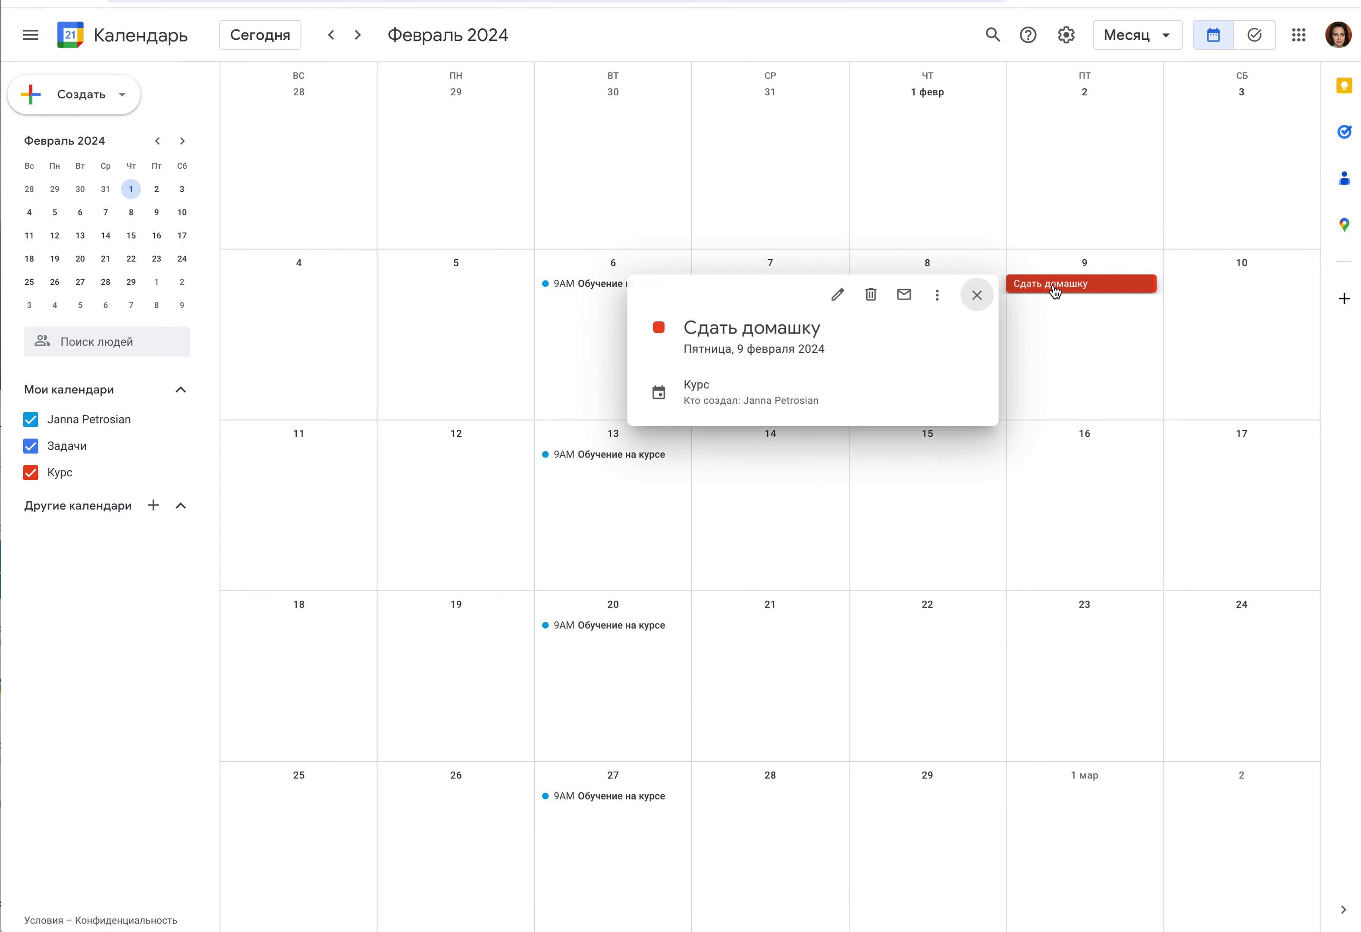
{"action": "left_click", "coordinate": [838, 296]}
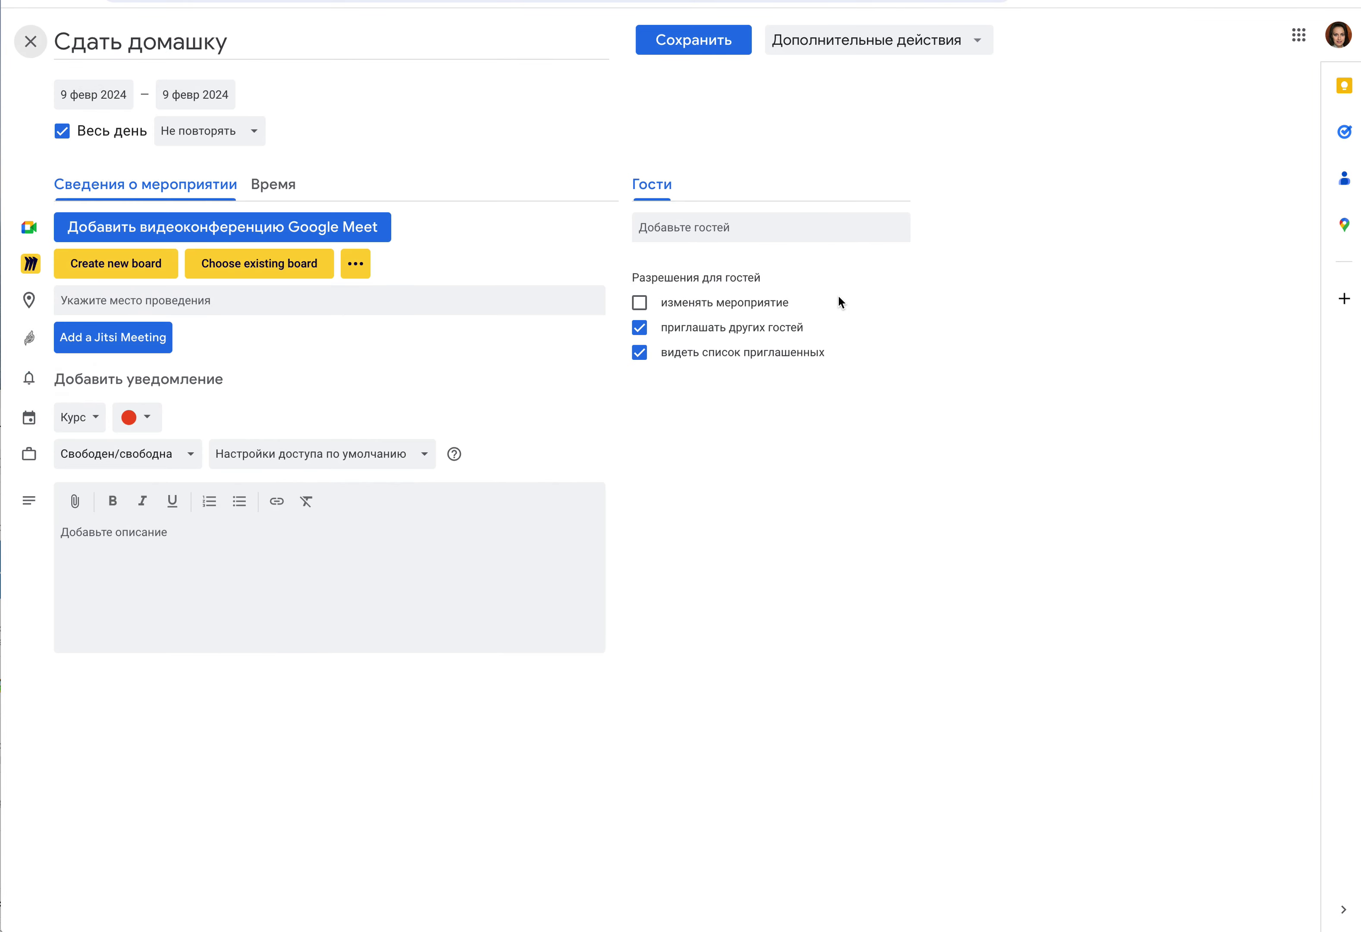
{"action": "left_click", "coordinate": [63, 133]}
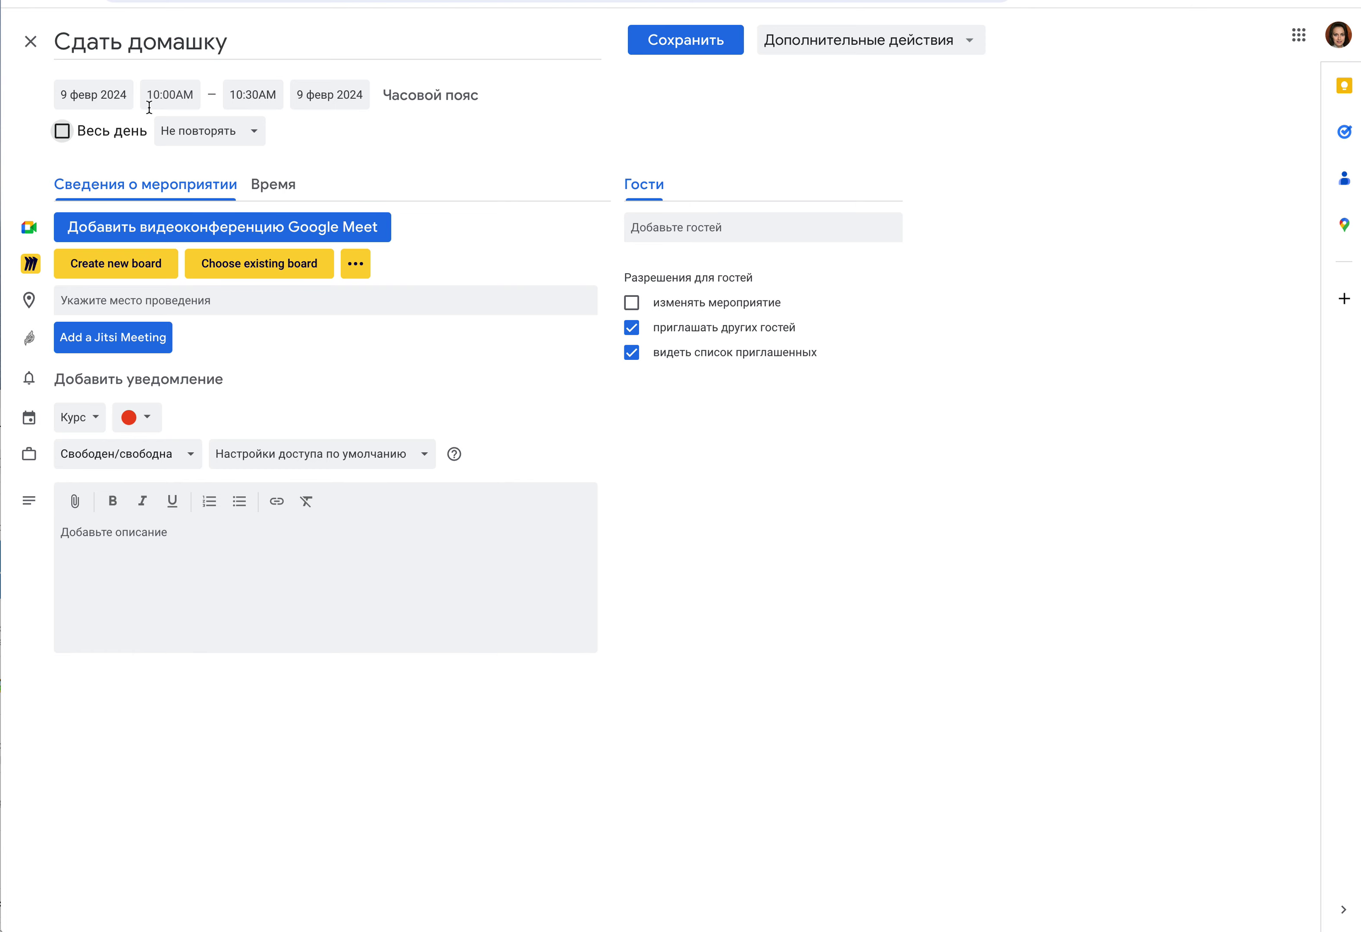
{"action": "left_click", "coordinate": [62, 131]}
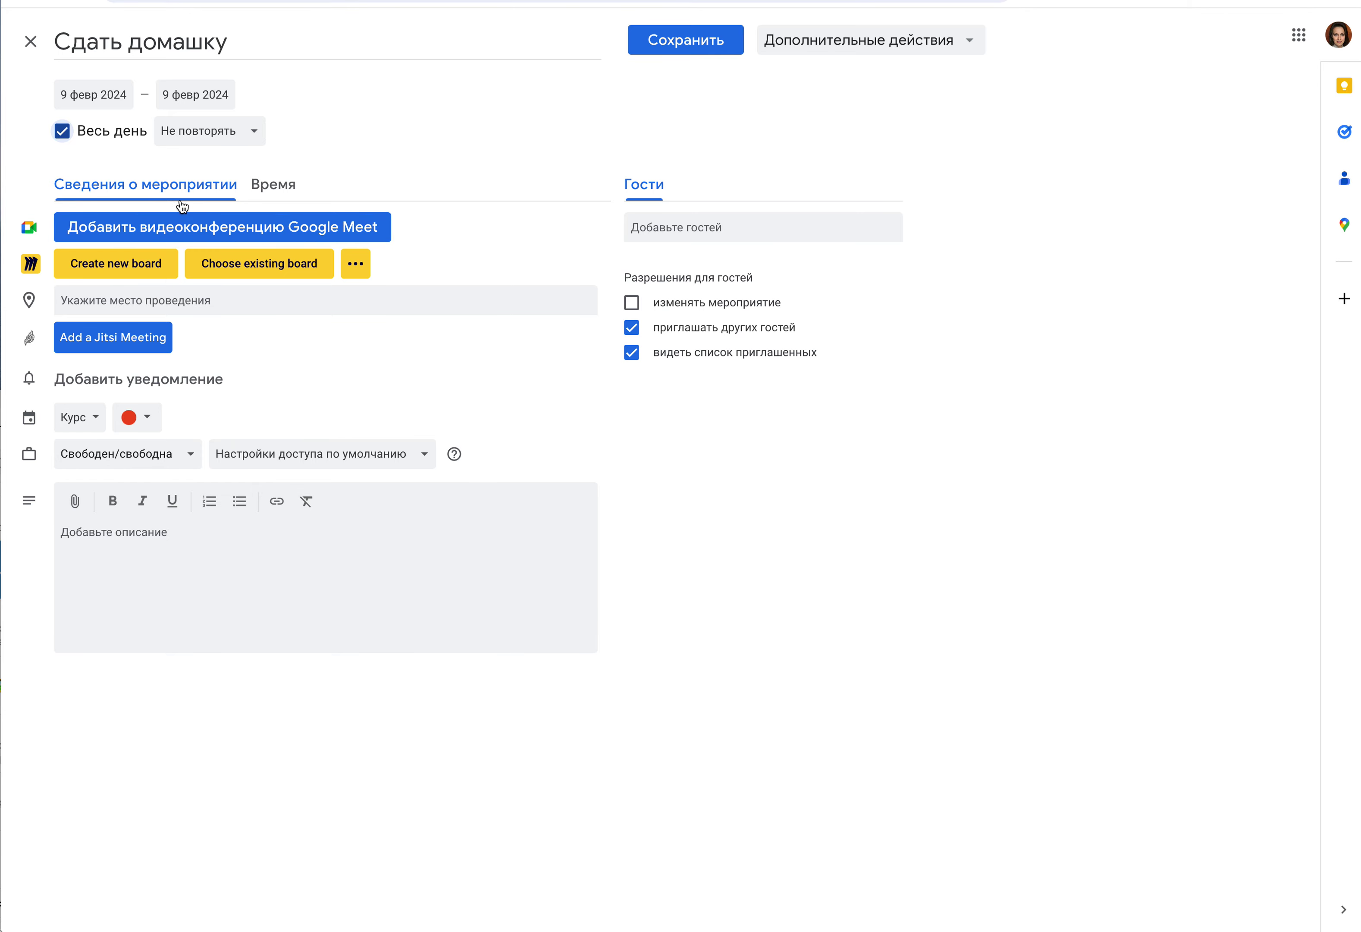
{"action": "left_click", "coordinate": [256, 185]}
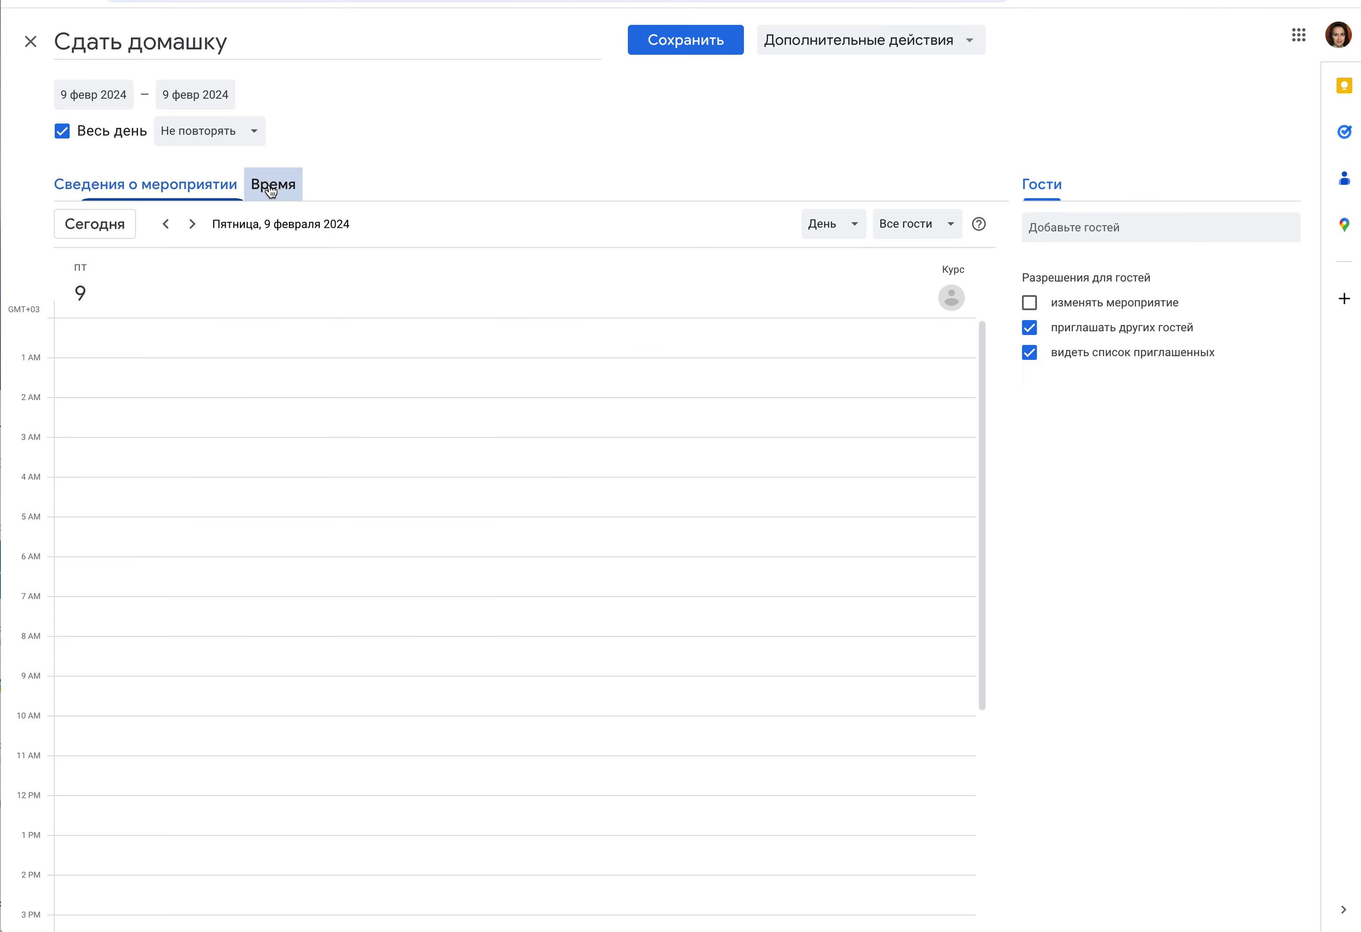
{"action": "left_click", "coordinate": [123, 180]}
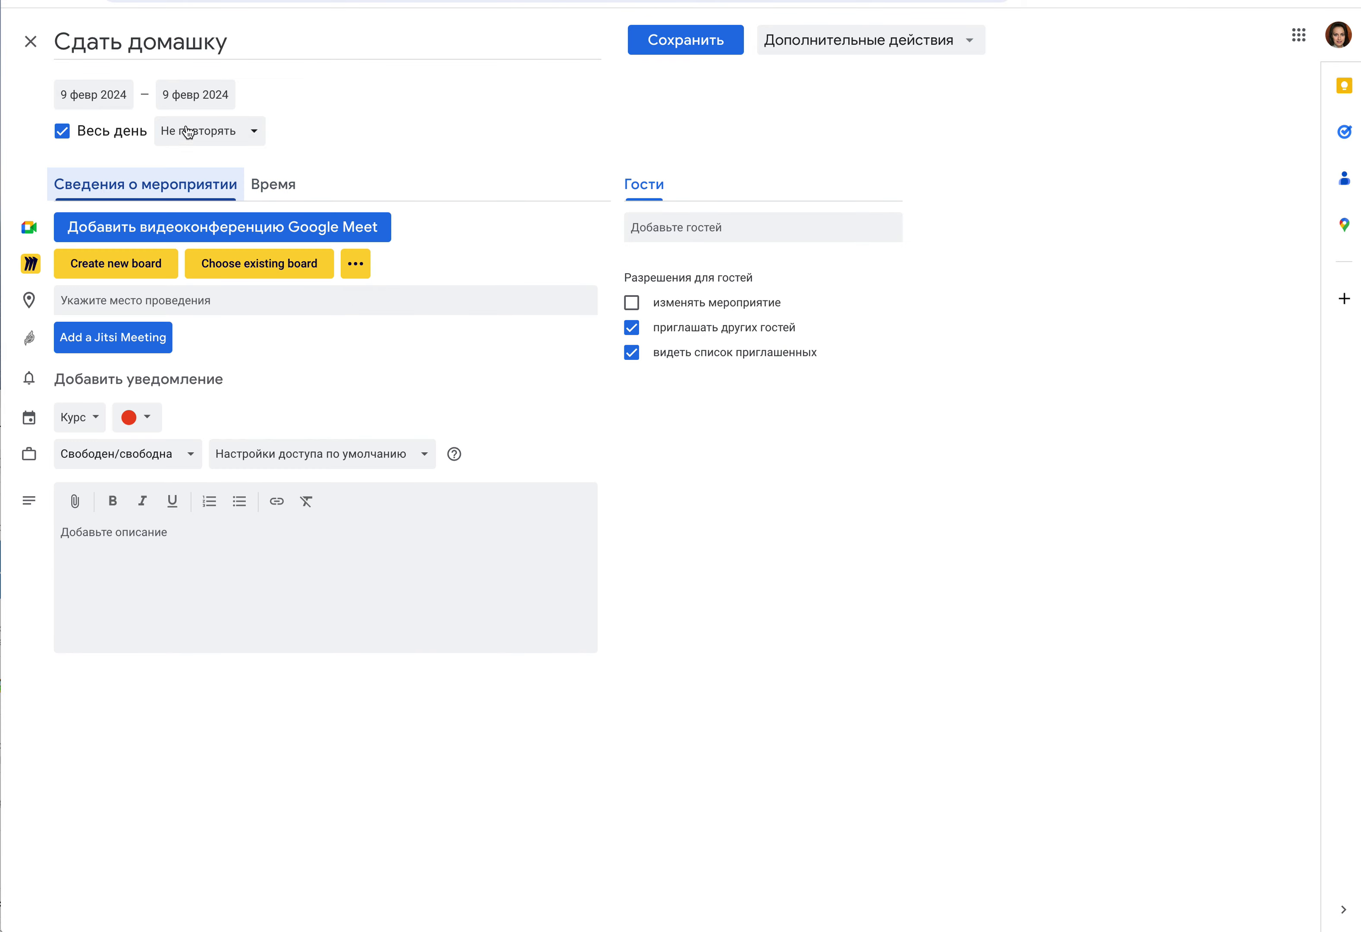
- Make the "Сдать домашку" event repeat weekly on Friday (Еженедельно – пятница), save it, and check February and March
{"action": "left_click", "coordinate": [252, 132]}
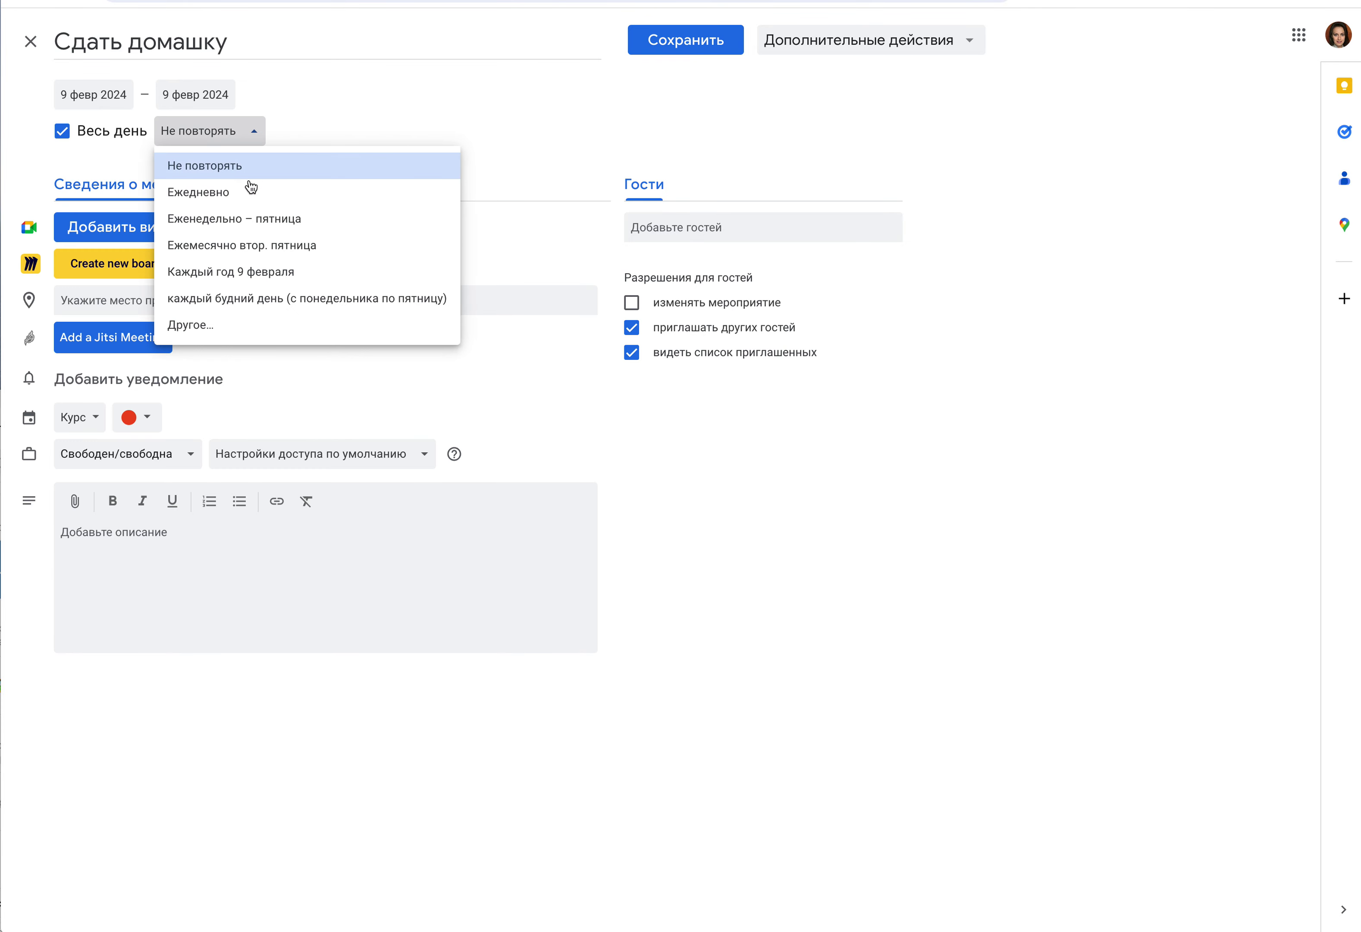
{"action": "left_click", "coordinate": [237, 222]}
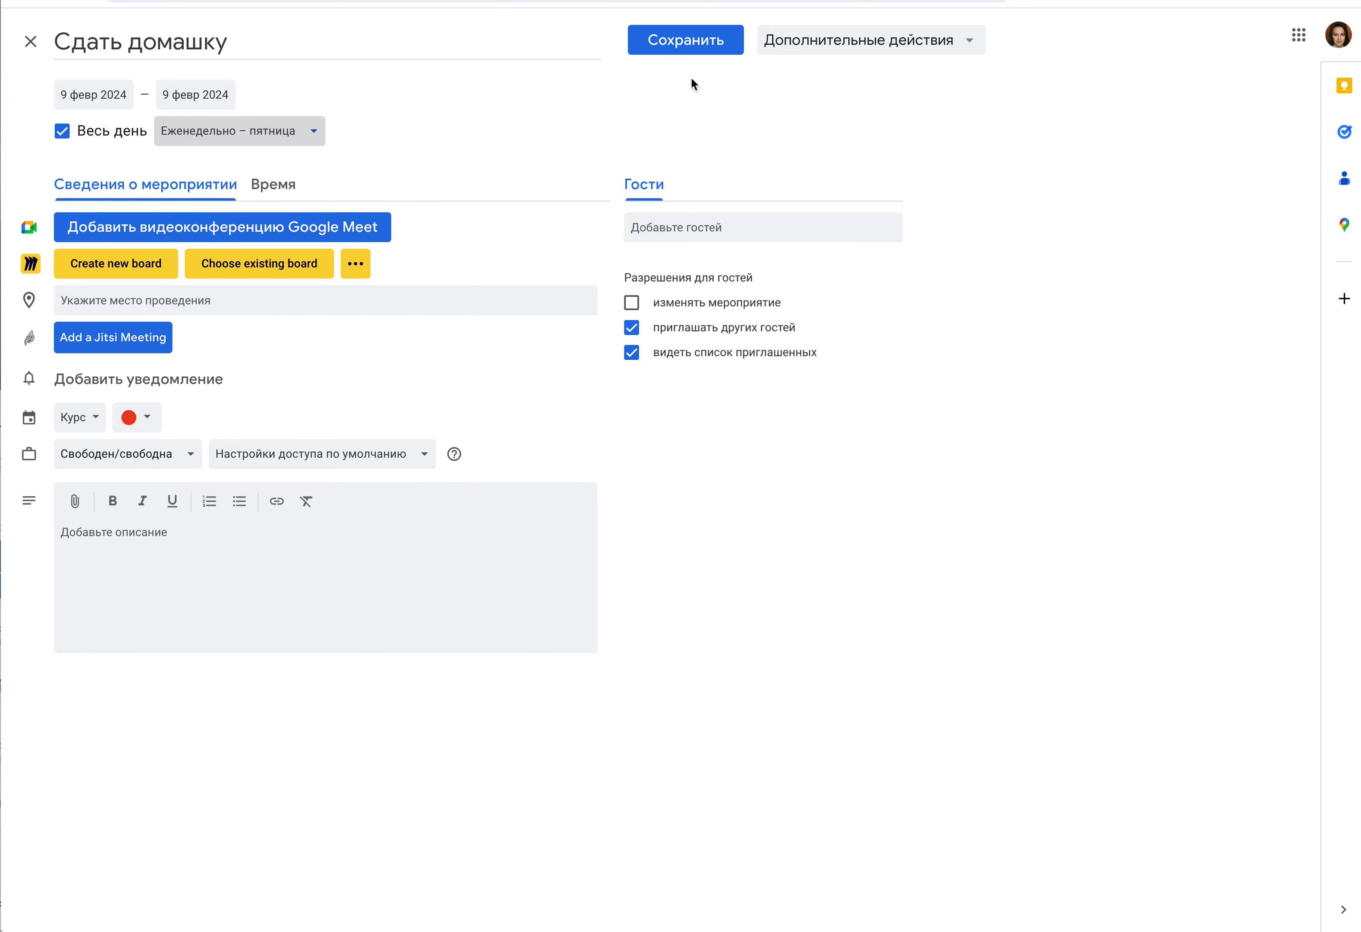
{"action": "left_click", "coordinate": [687, 49]}
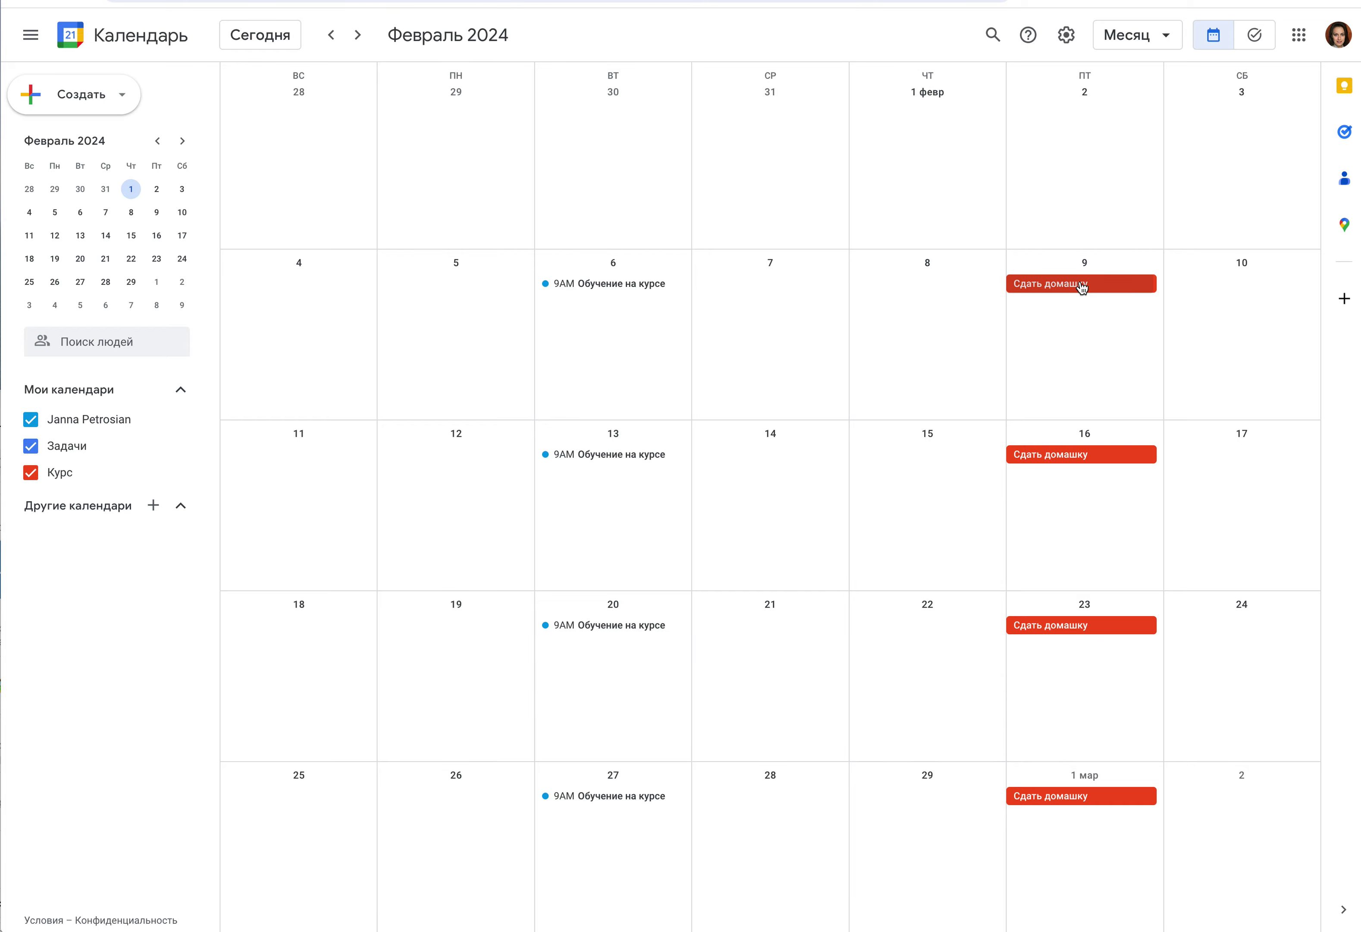
{"action": "scroll", "coordinate": [1061, 622], "scroll_direction": "down", "scroll_amount": 1}
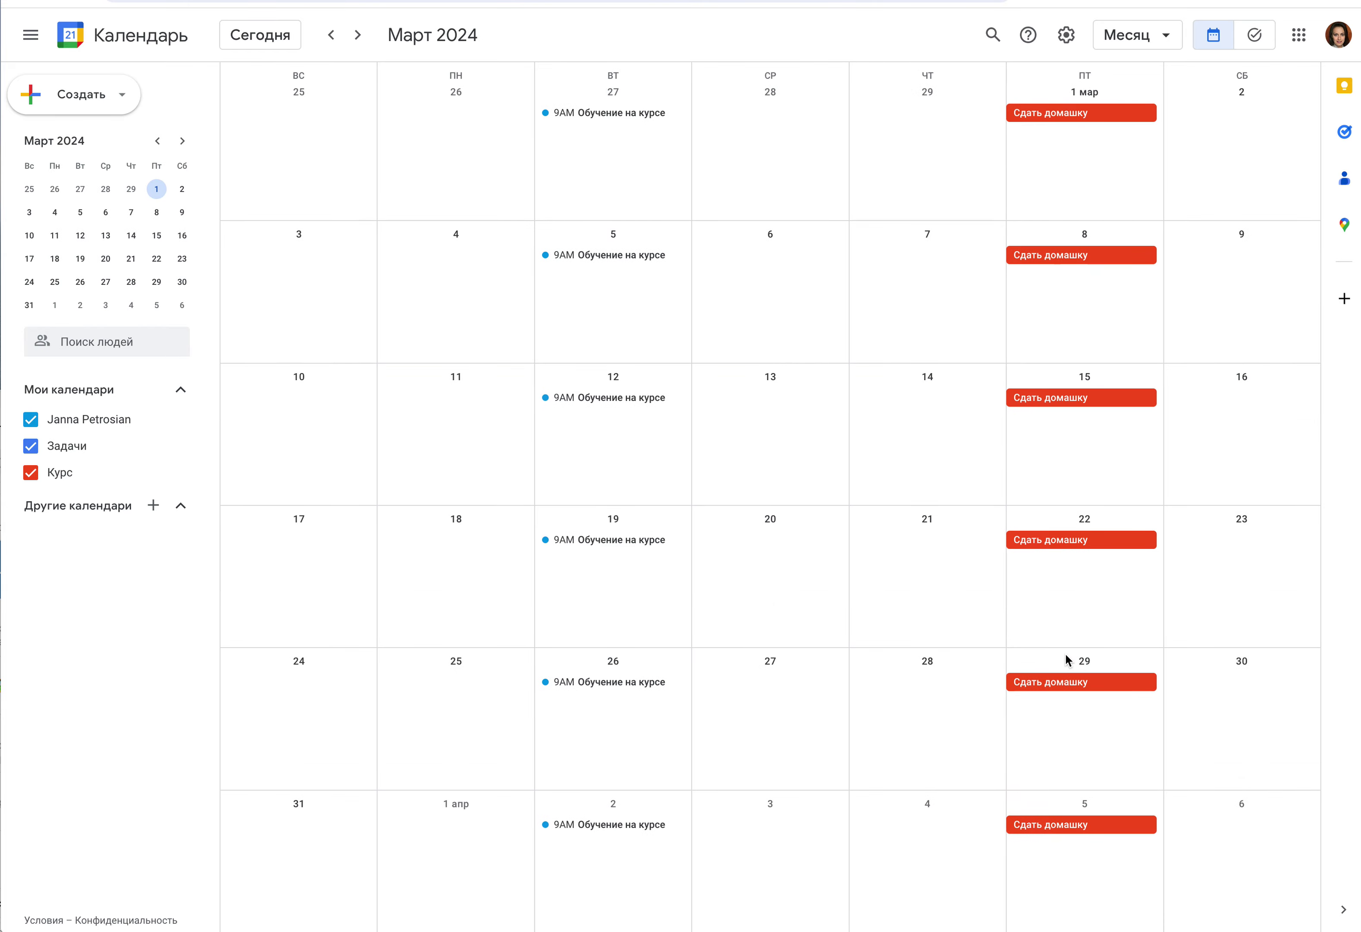
{"action": "scroll", "coordinate": [1068, 656], "scroll_direction": "up", "scroll_amount": 1}
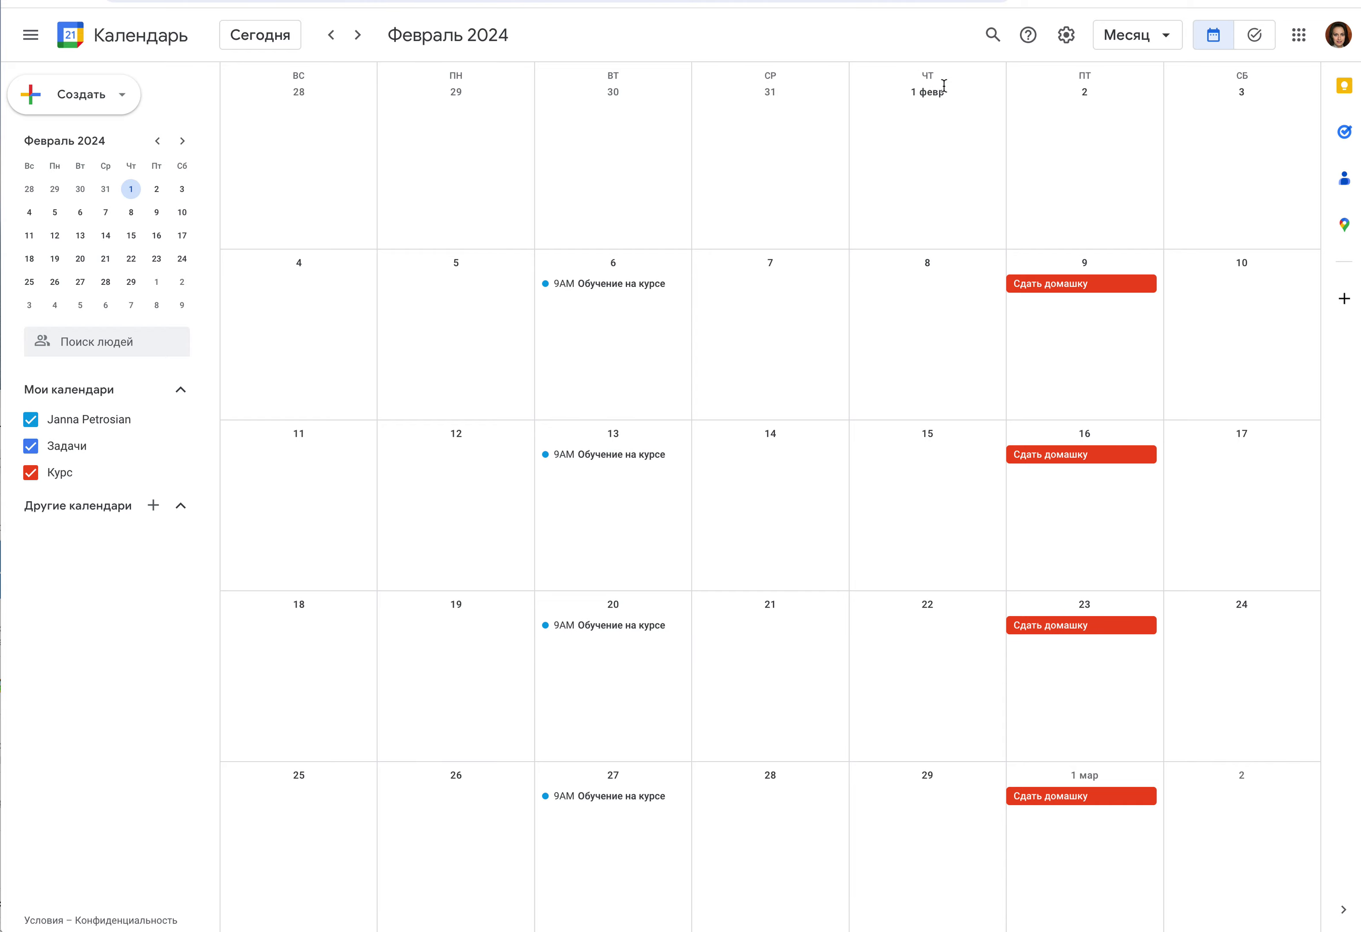
- Switch the calendar to the week view (Неделя) and show the week of March 24–30, 2024
{"action": "left_click", "coordinate": [359, 35]}
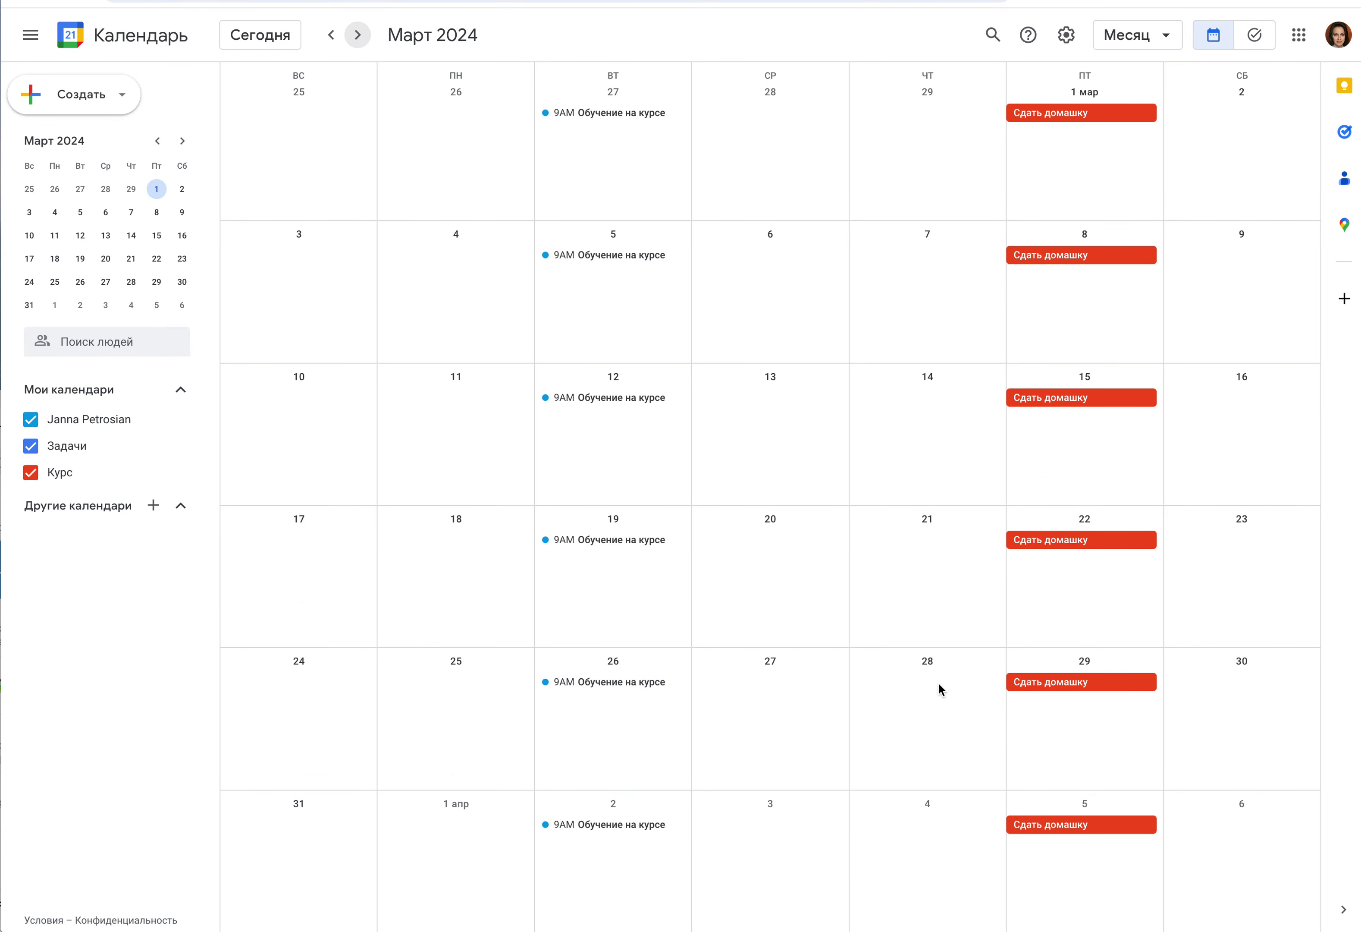
{"action": "left_click", "coordinate": [901, 686]}
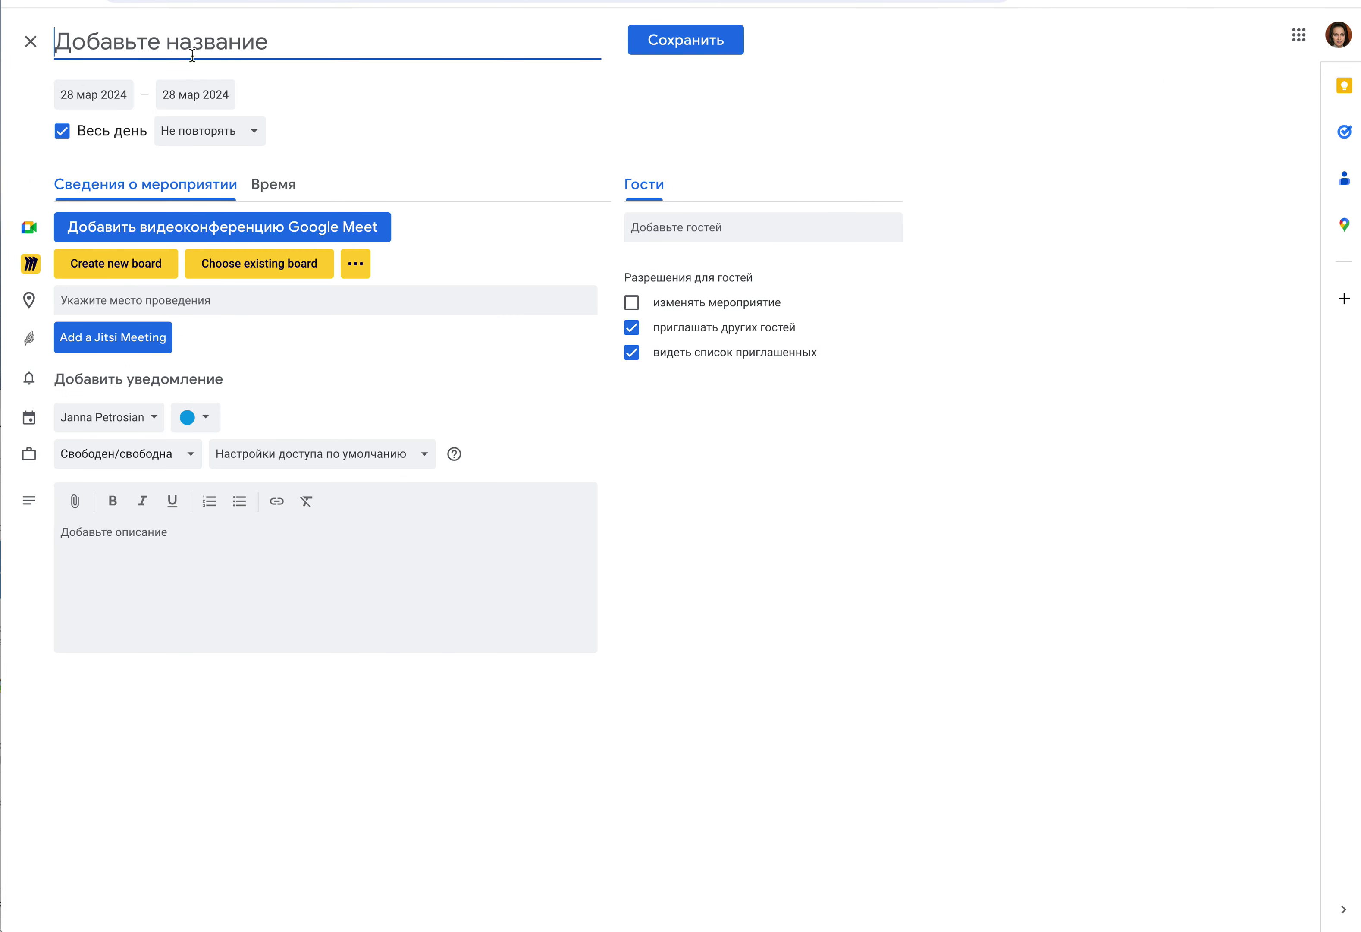
{"action": "left_click", "coordinate": [30, 41]}
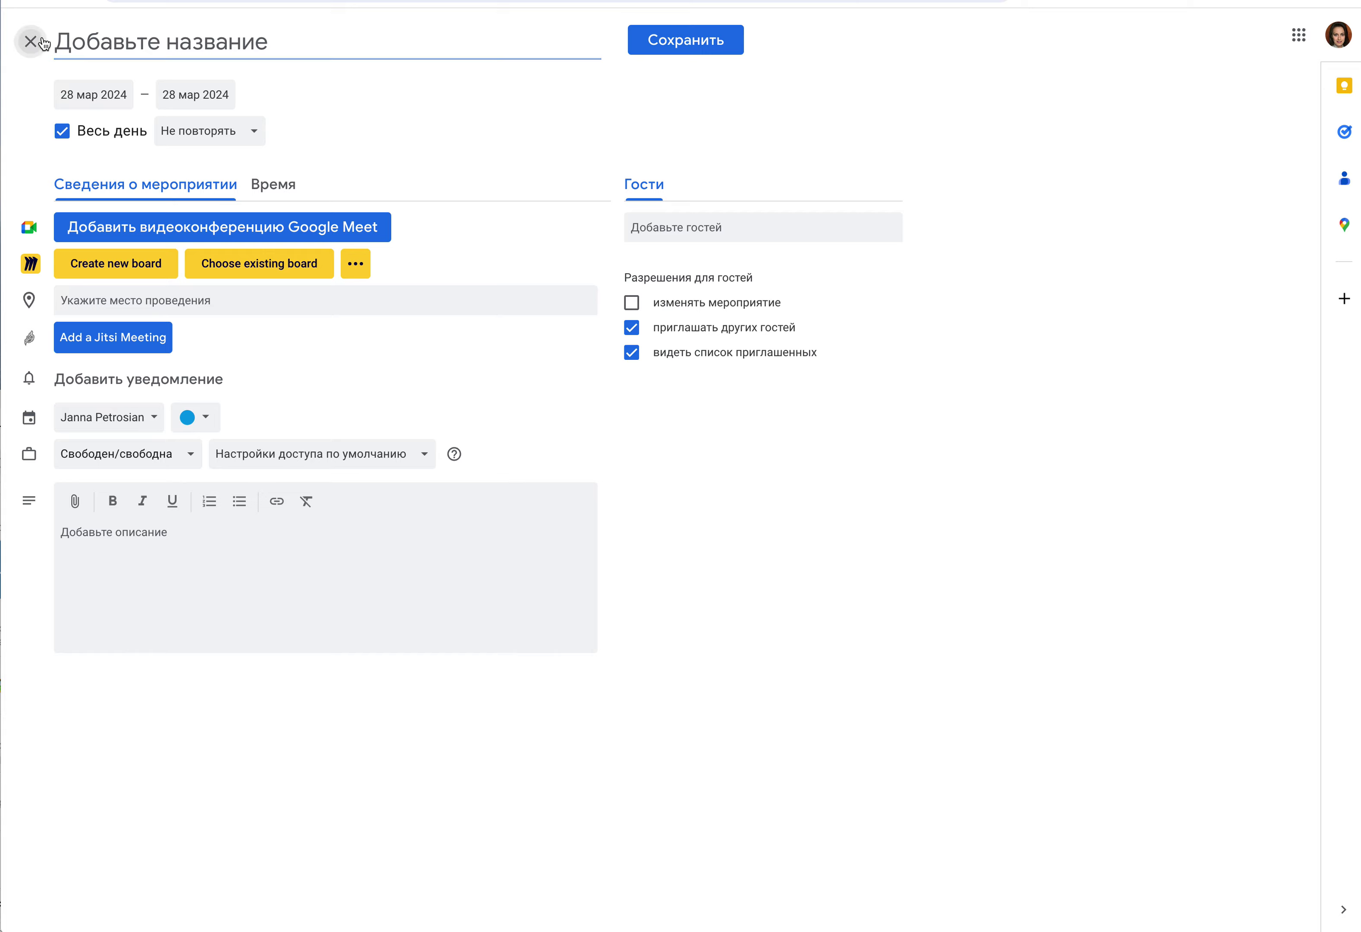
{"action": "left_click", "coordinate": [1175, 45]}
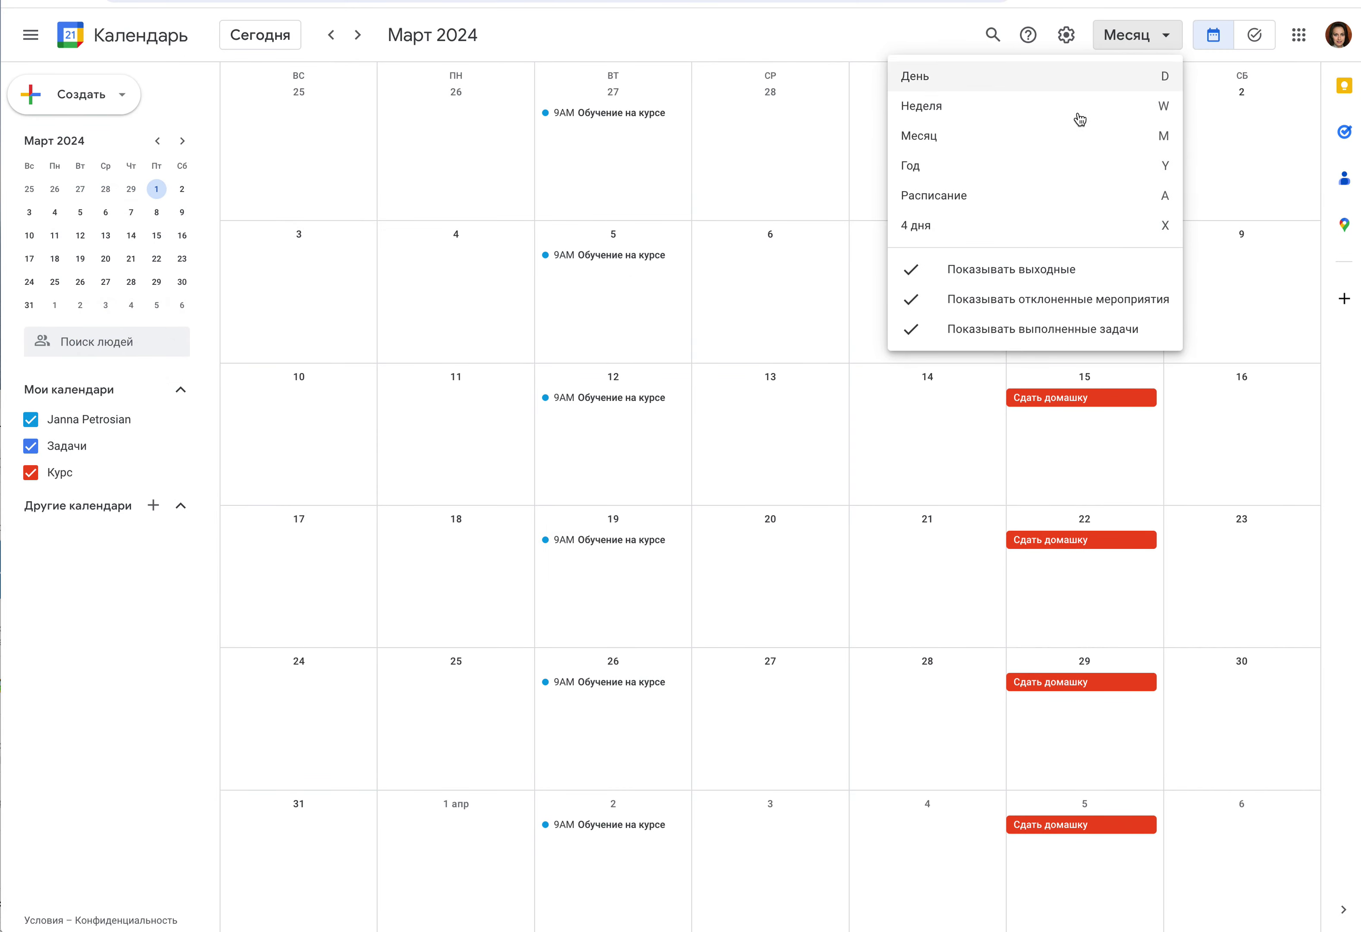
{"action": "left_click", "coordinate": [945, 109]}
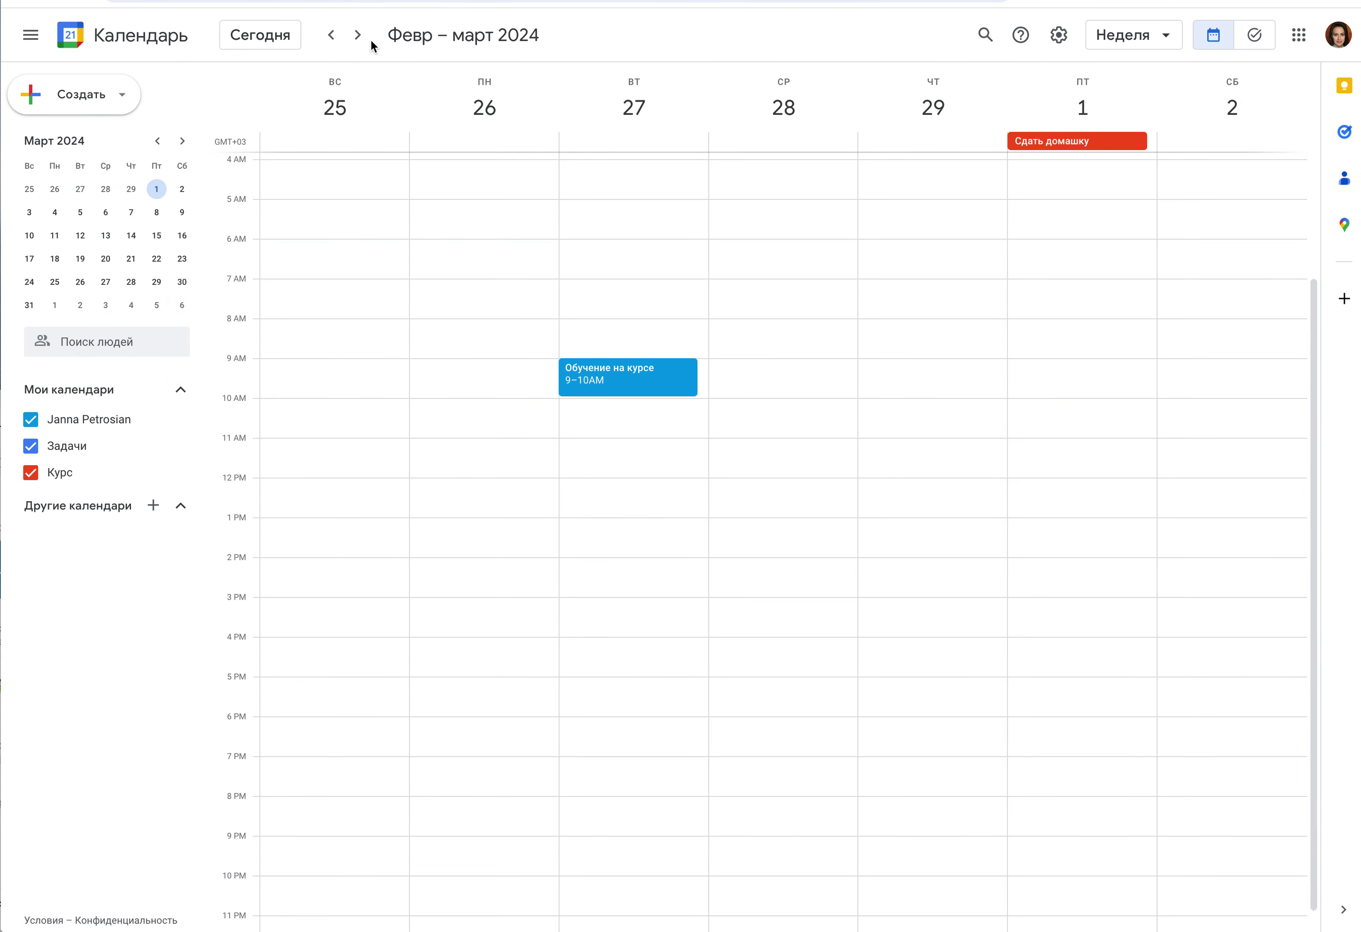
{"action": "left_click", "coordinate": [358, 36]}
{"action": "left_click", "coordinate": [358, 37]}
{"action": "left_click", "coordinate": [358, 37]}
{"action": "left_click", "coordinate": [358, 37]}
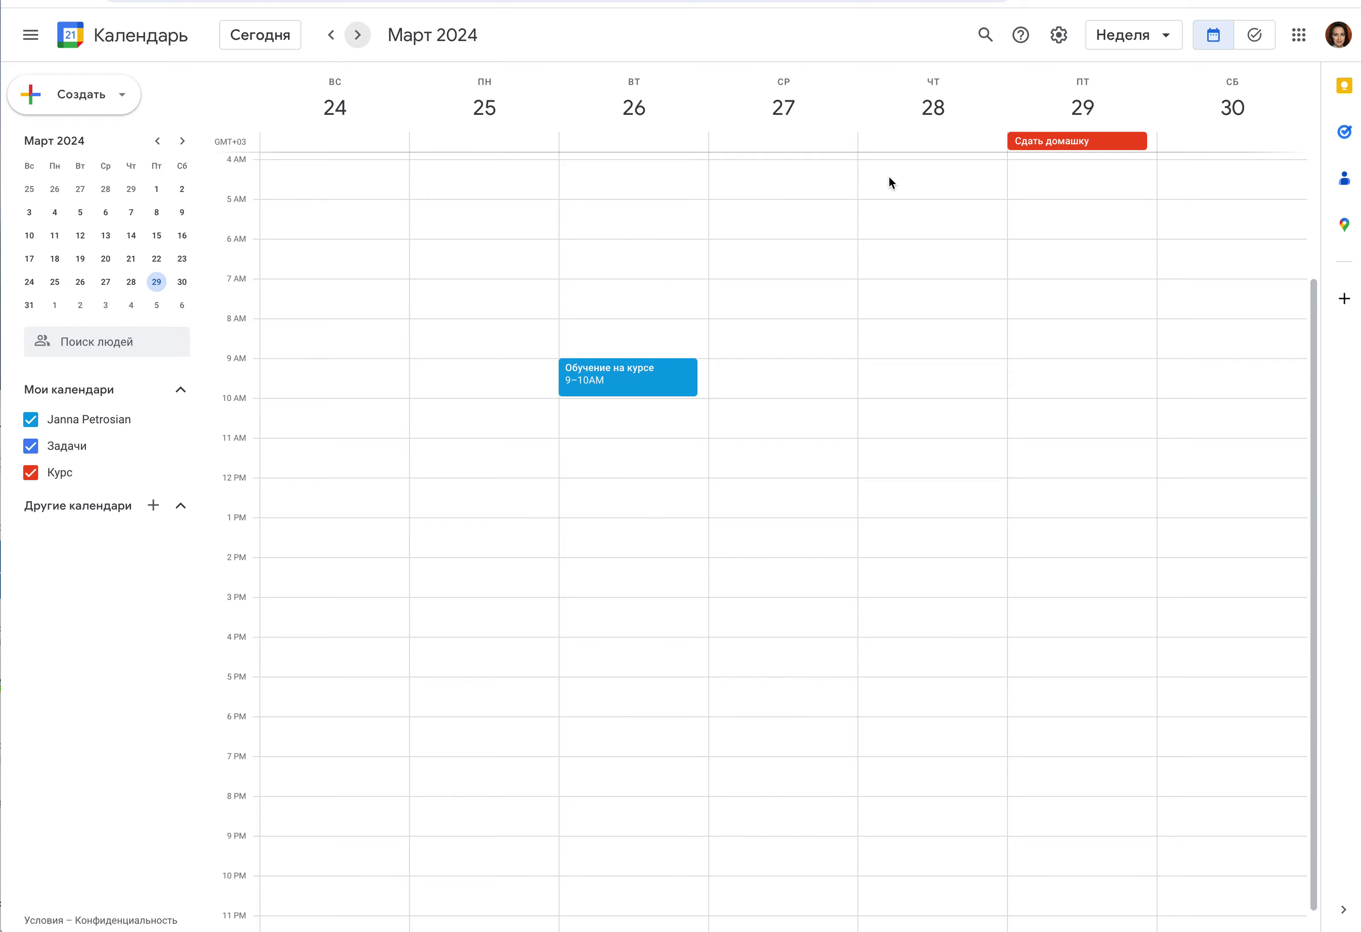
- Start a new event on March 28, 2024 with its full set of options and title it "Дедлайн"
{"action": "left_click", "coordinate": [888, 176]}
{"action": "left_click", "coordinate": [593, 652]}
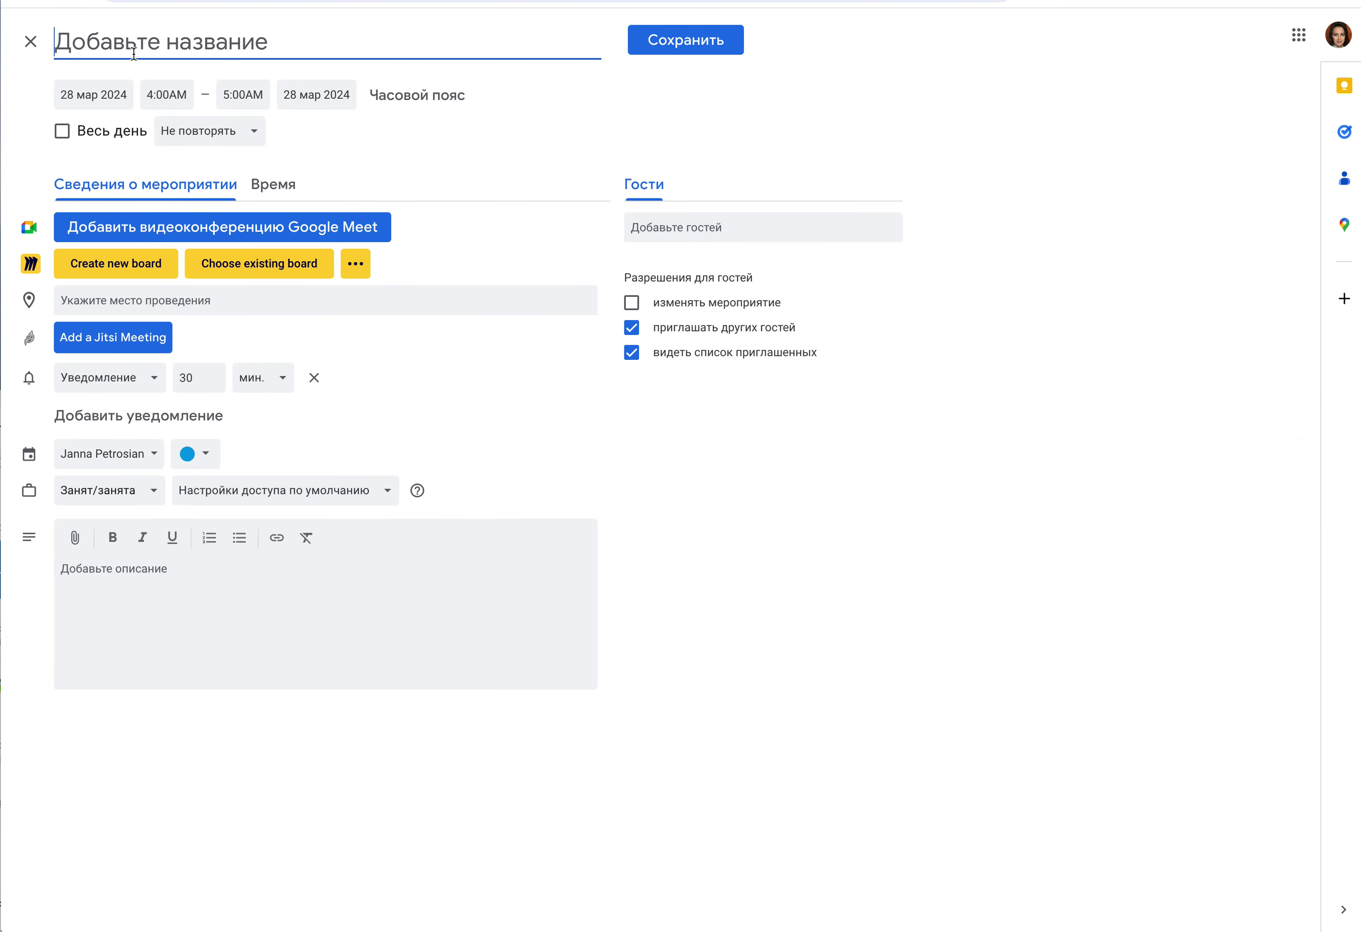
{"action": "type", "text": "Дедо"}
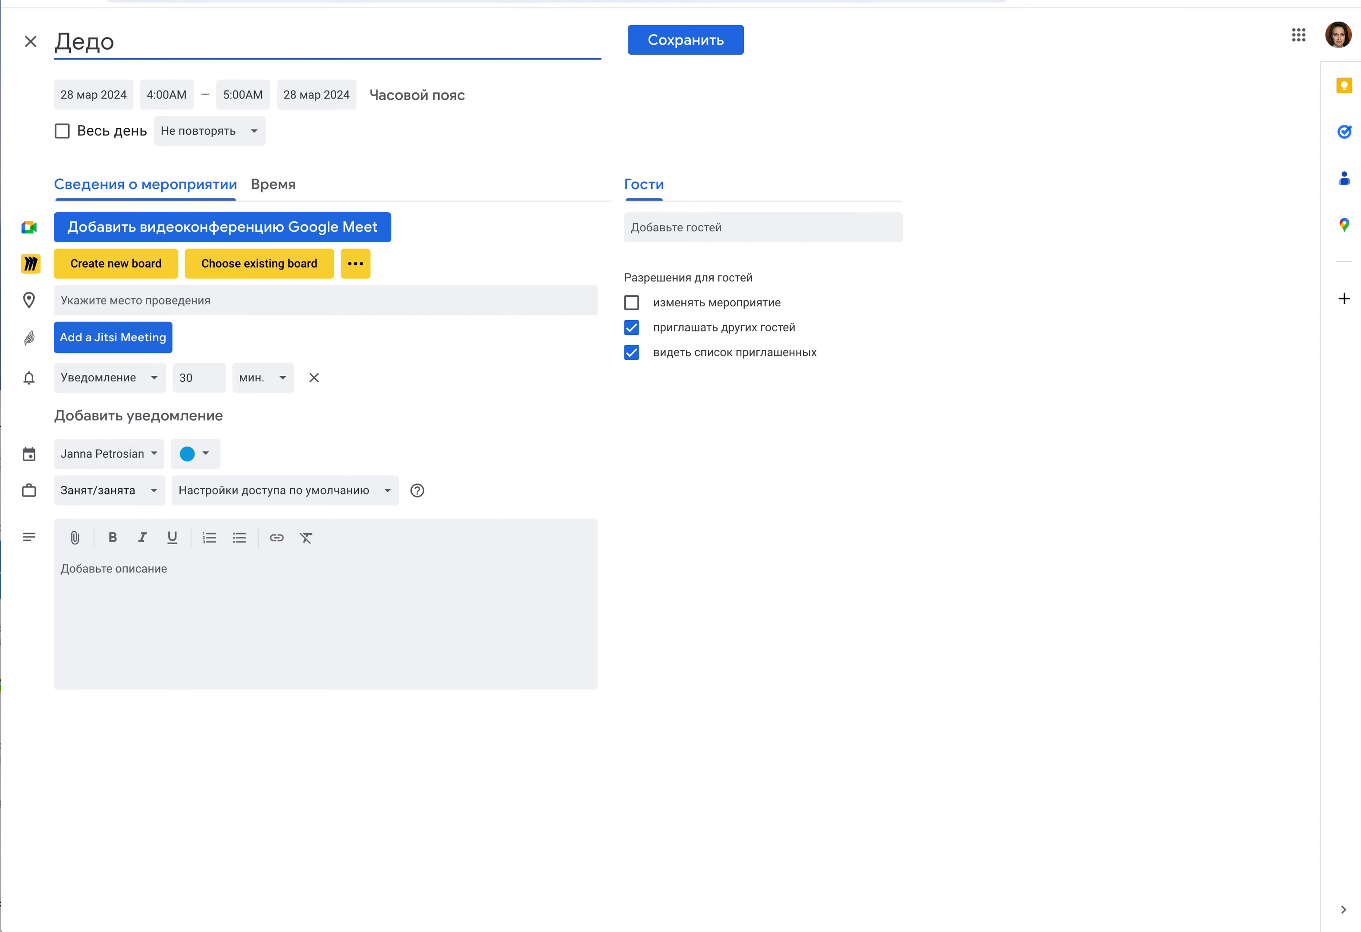
{"action": "key", "text": "BackSpace"}
{"action": "type", "text": "лайн"}
- Make the "Дедлайн" event last all day (Весь день) and check its repetition options
{"action": "left_click", "coordinate": [167, 95]}
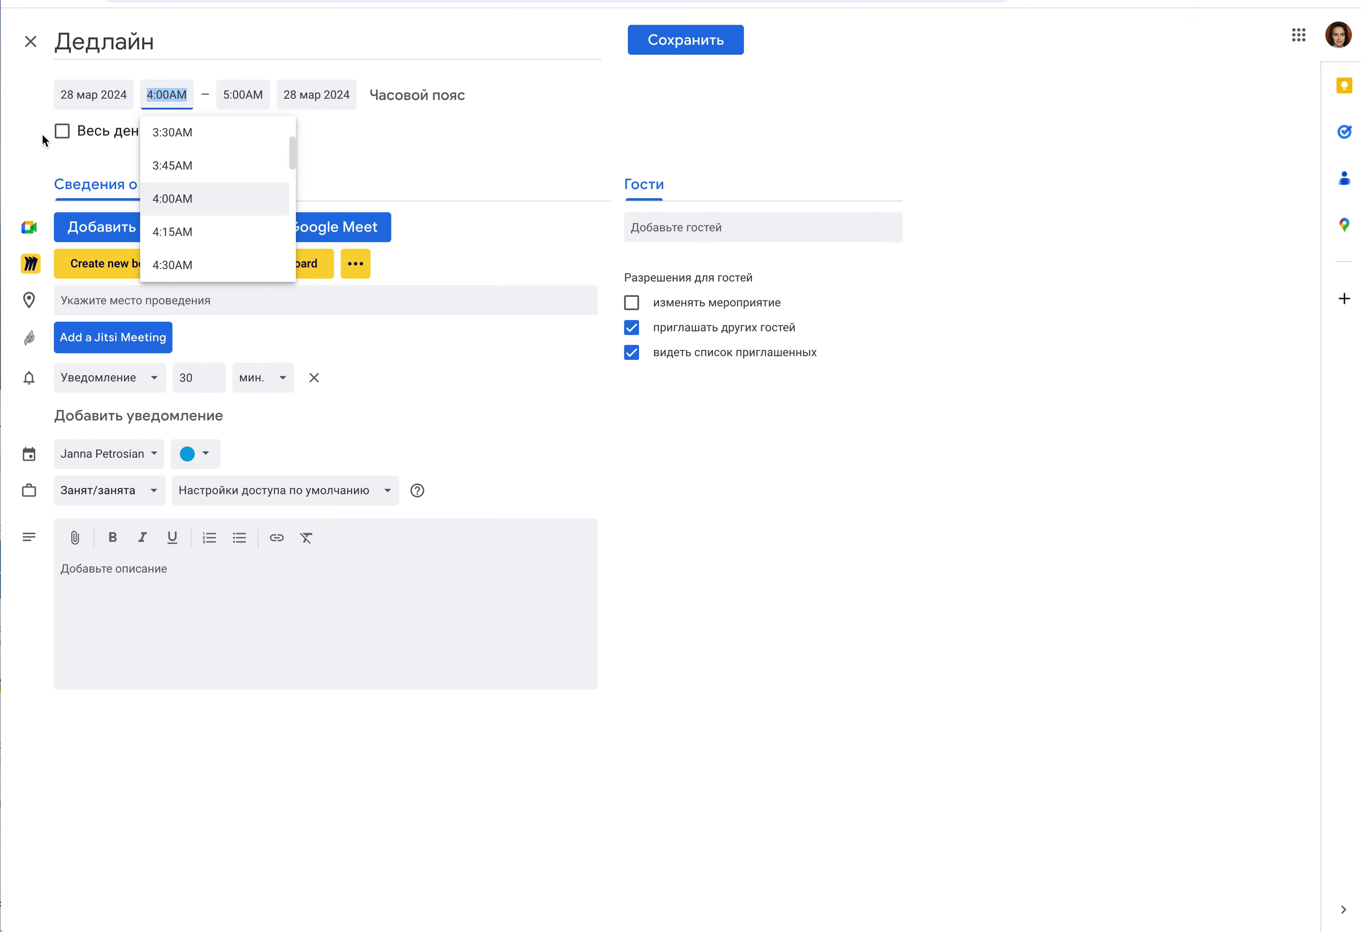
{"action": "left_click", "coordinate": [61, 132]}
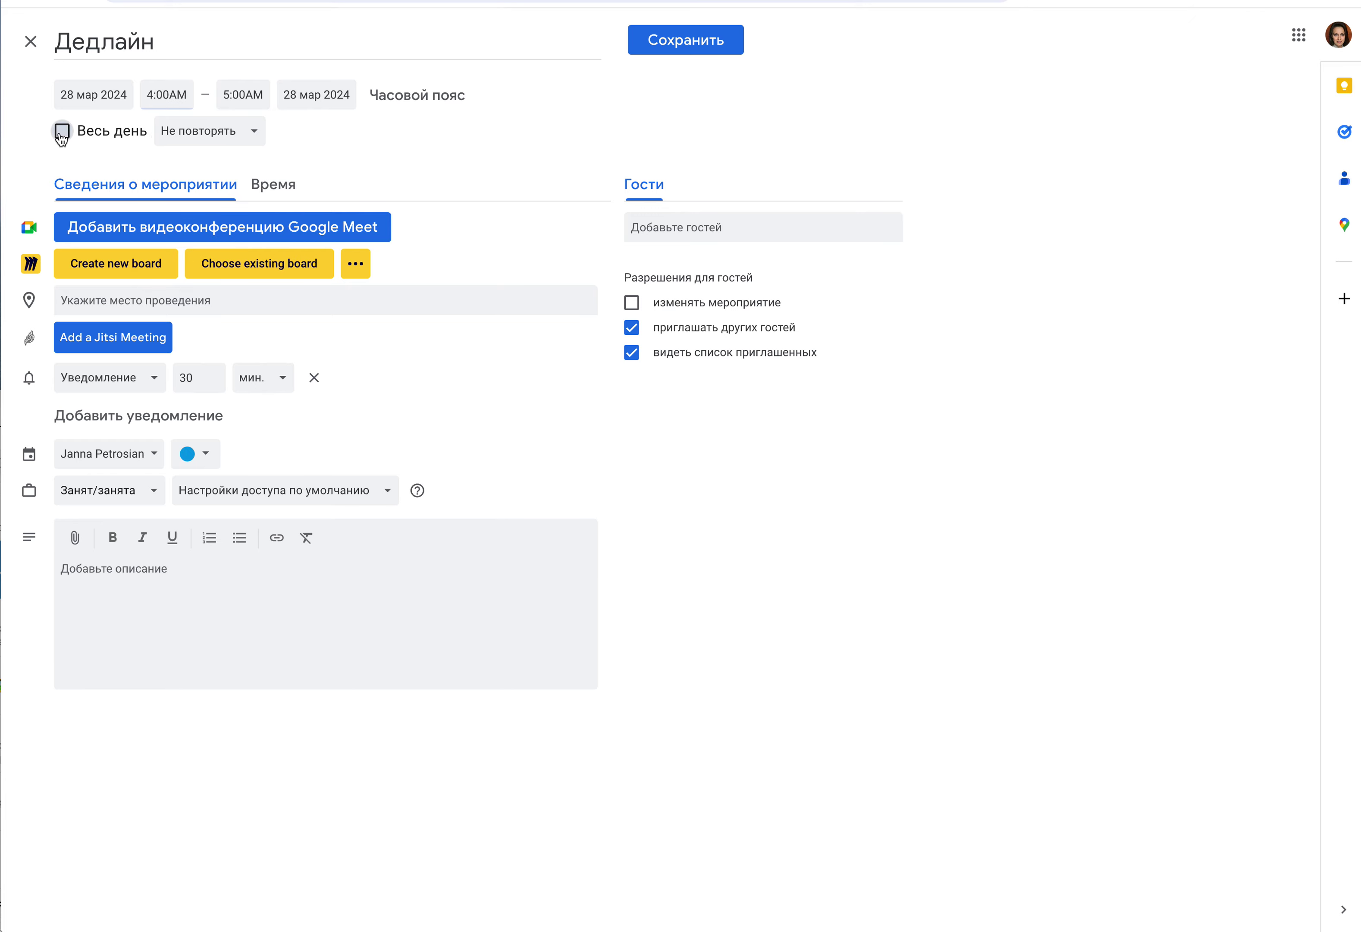
{"action": "left_click", "coordinate": [260, 135]}
{"action": "left_click", "coordinate": [259, 135]}
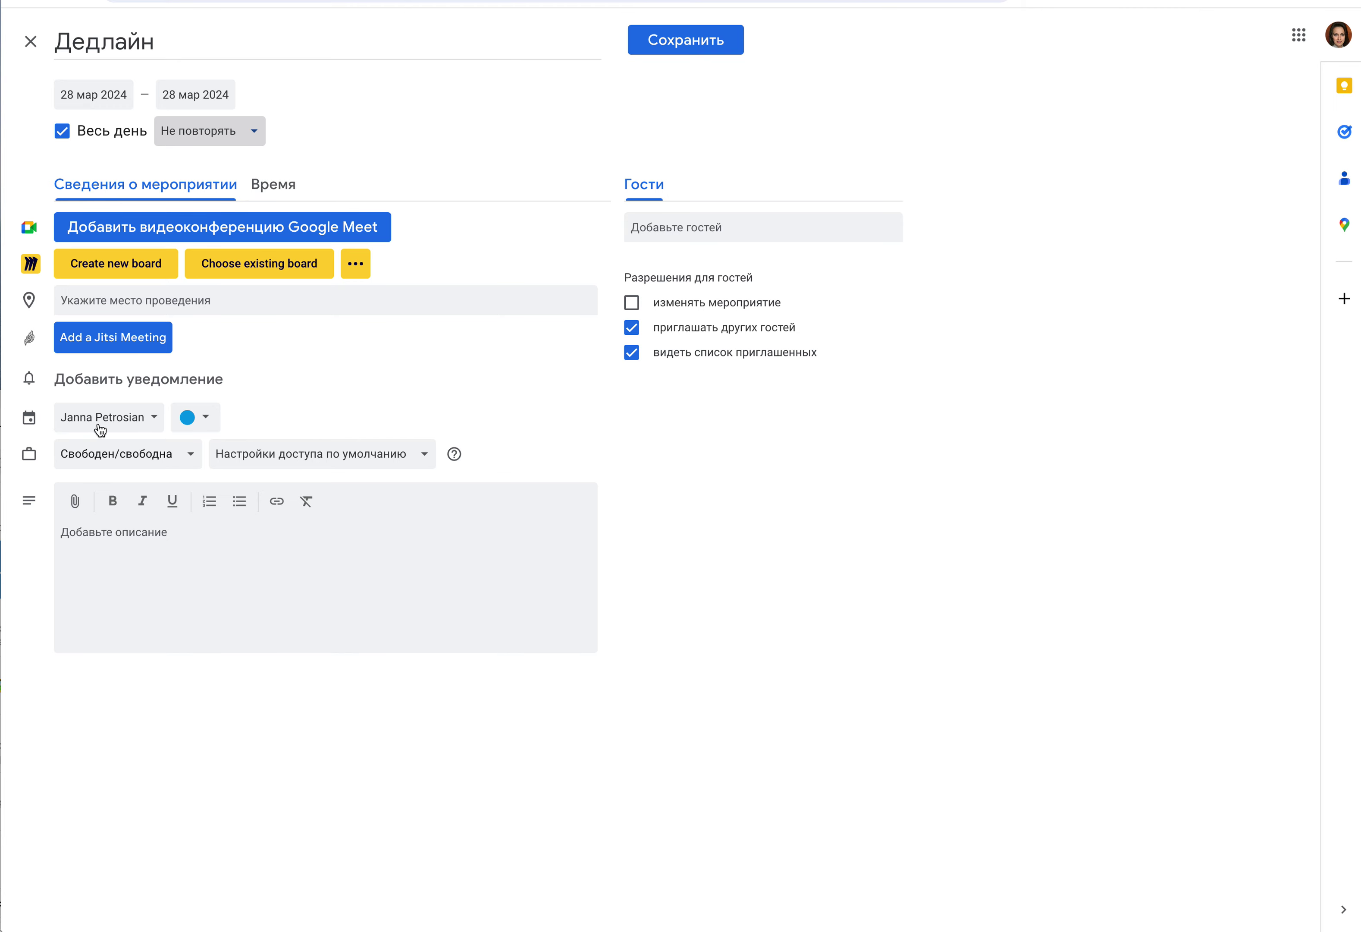
{"action": "left_click", "coordinate": [88, 542]}
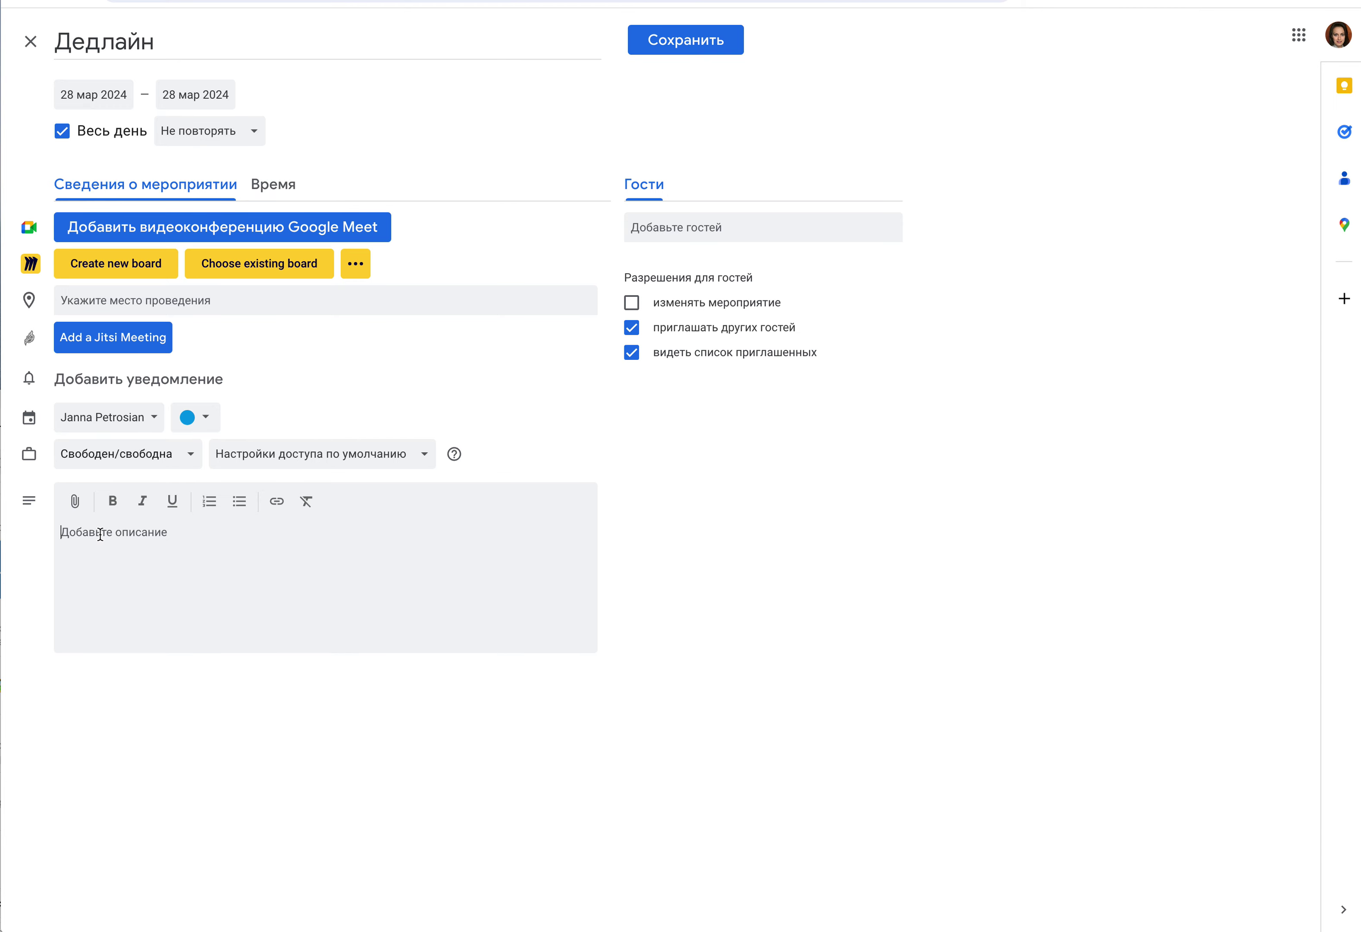
{"action": "type", "text": "ввмв"}
{"action": "mouse_move", "coordinate": [98, 532]}
{"action": "left_mouse_down"}
{"action": "mouse_move", "coordinate": [57, 532]}
{"action": "mouse_move", "coordinate": [99, 533]}
{"action": "left_mouse_up"}
{"action": "key", "text": "BackSpace"}
- Assign the "Дедлайн" event to the Курс calendar and save it
{"action": "left_click", "coordinate": [145, 418]}
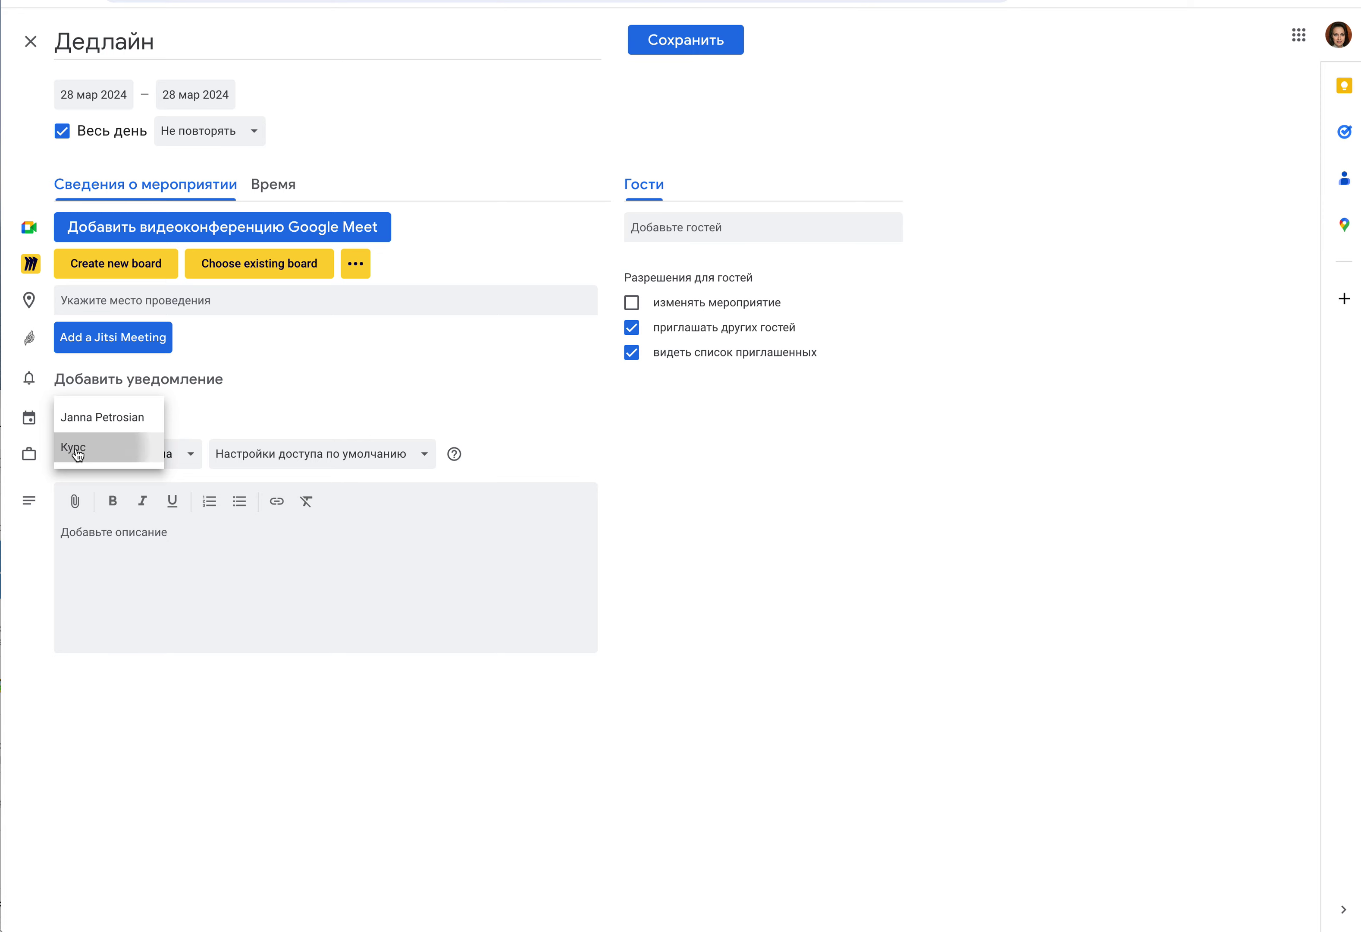
{"action": "left_click", "coordinate": [78, 454]}
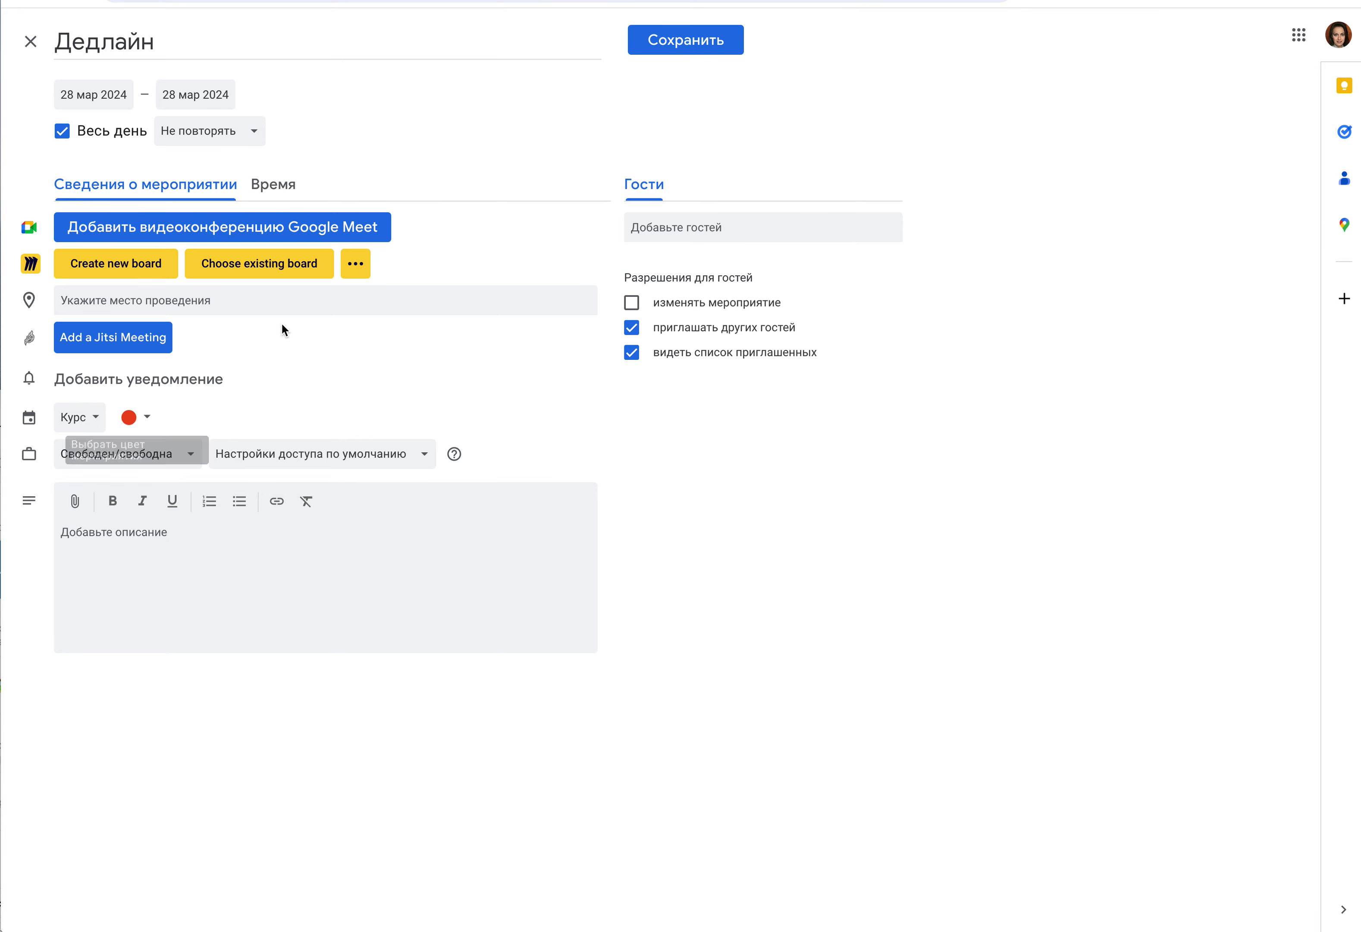
{"action": "left_click", "coordinate": [686, 49]}
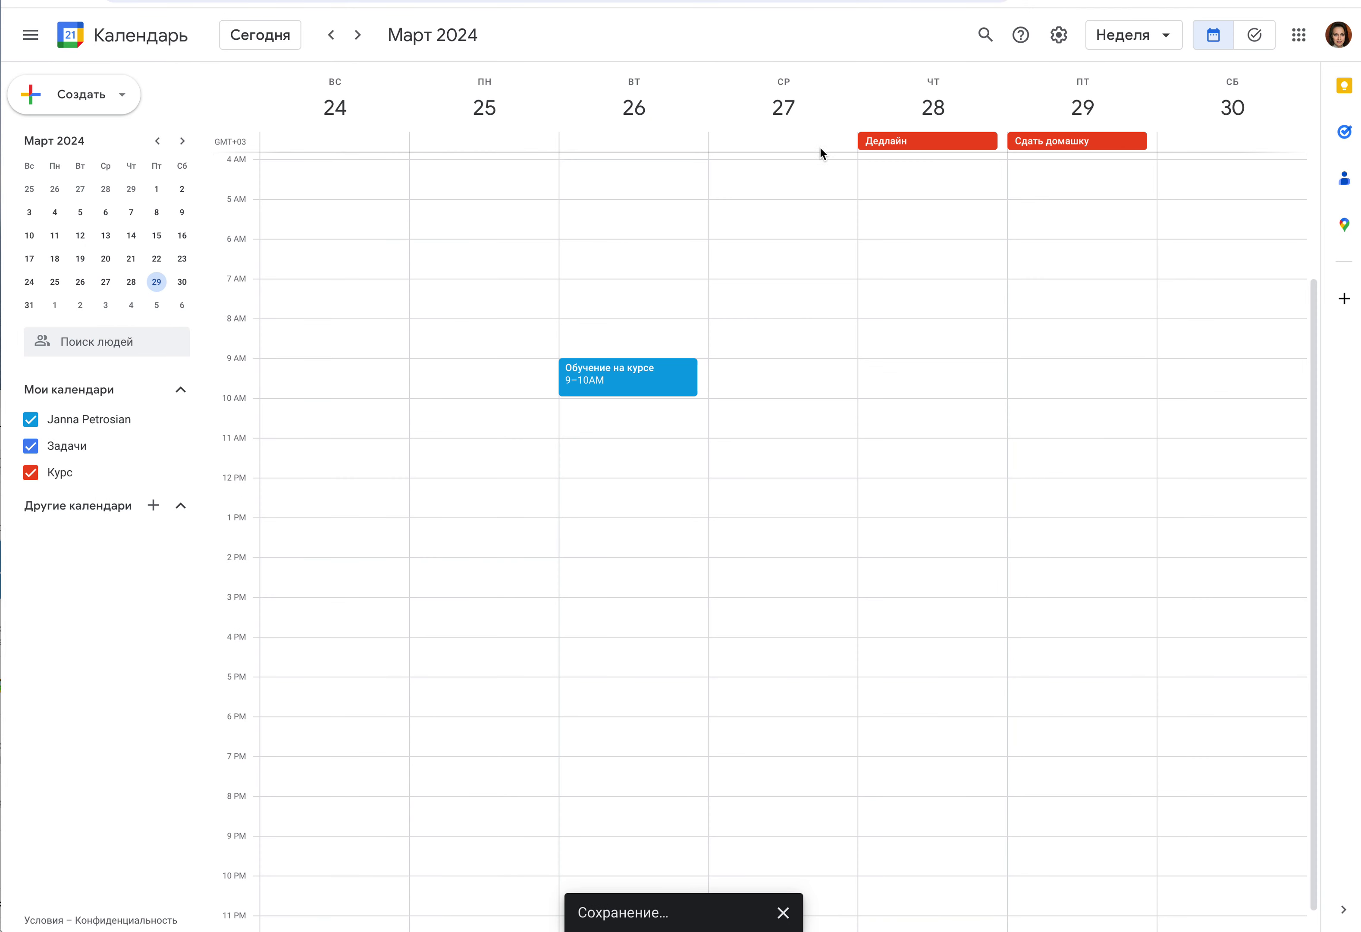
- Show the calendar in the month view (Месяц) and review the scheduled events from February through April 2024
{"action": "left_click", "coordinate": [1167, 39]}
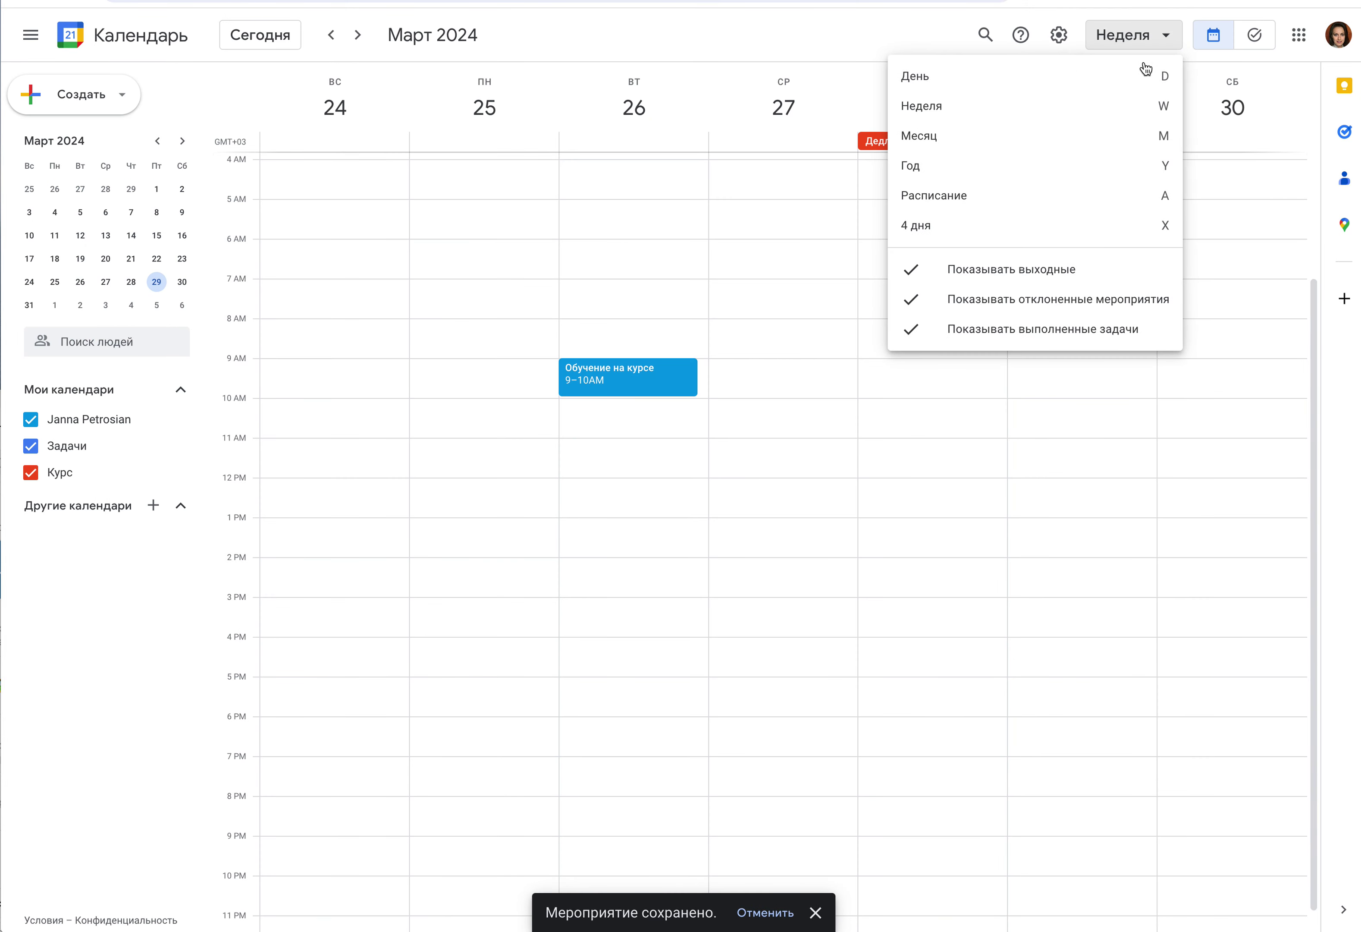
{"action": "left_click", "coordinate": [918, 135]}
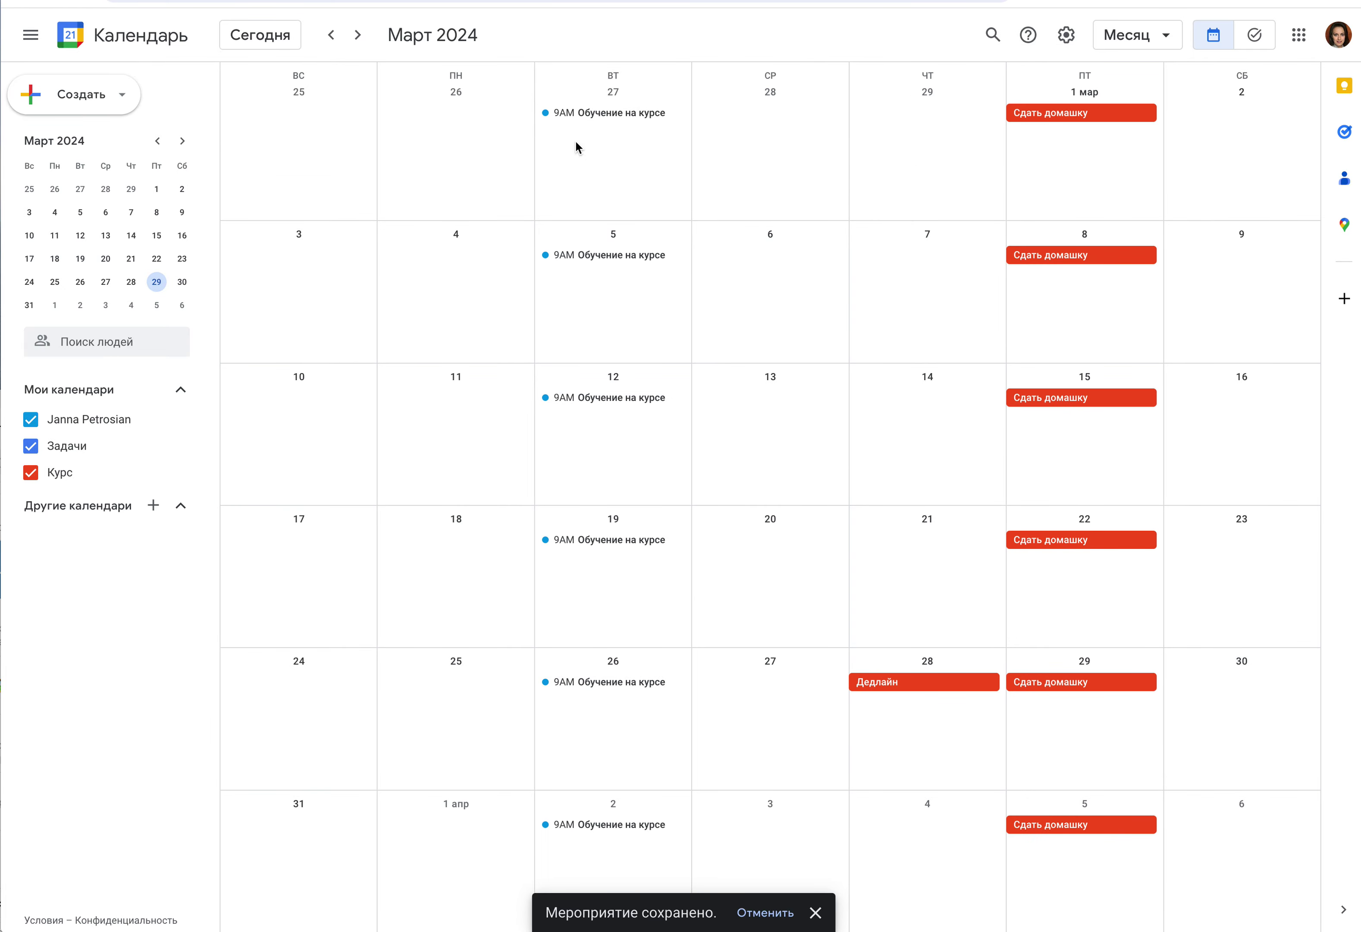
{"action": "left_click", "coordinate": [330, 37]}
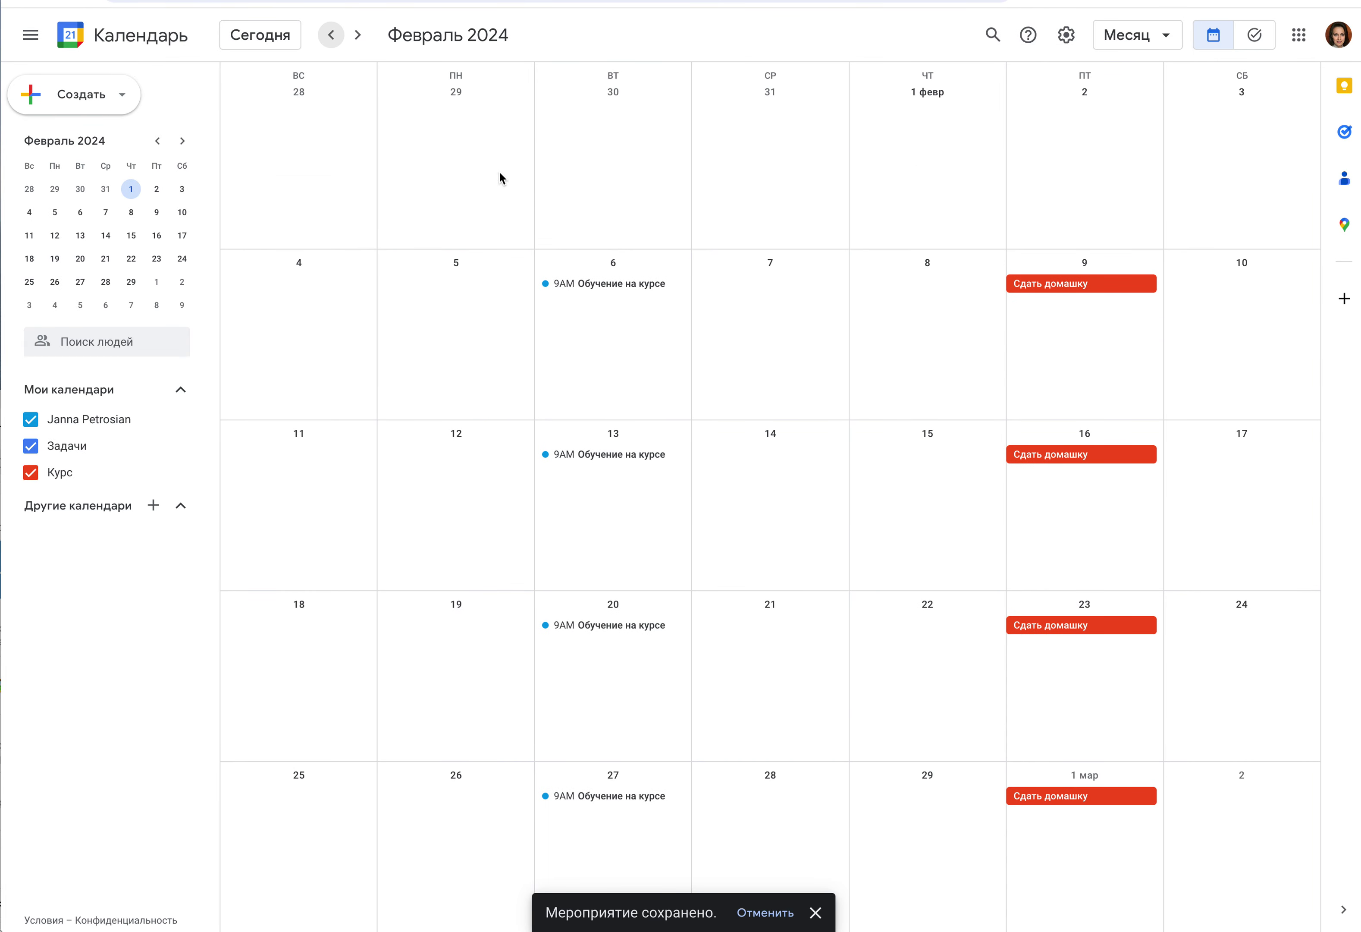
{"action": "left_click", "coordinate": [356, 35]}
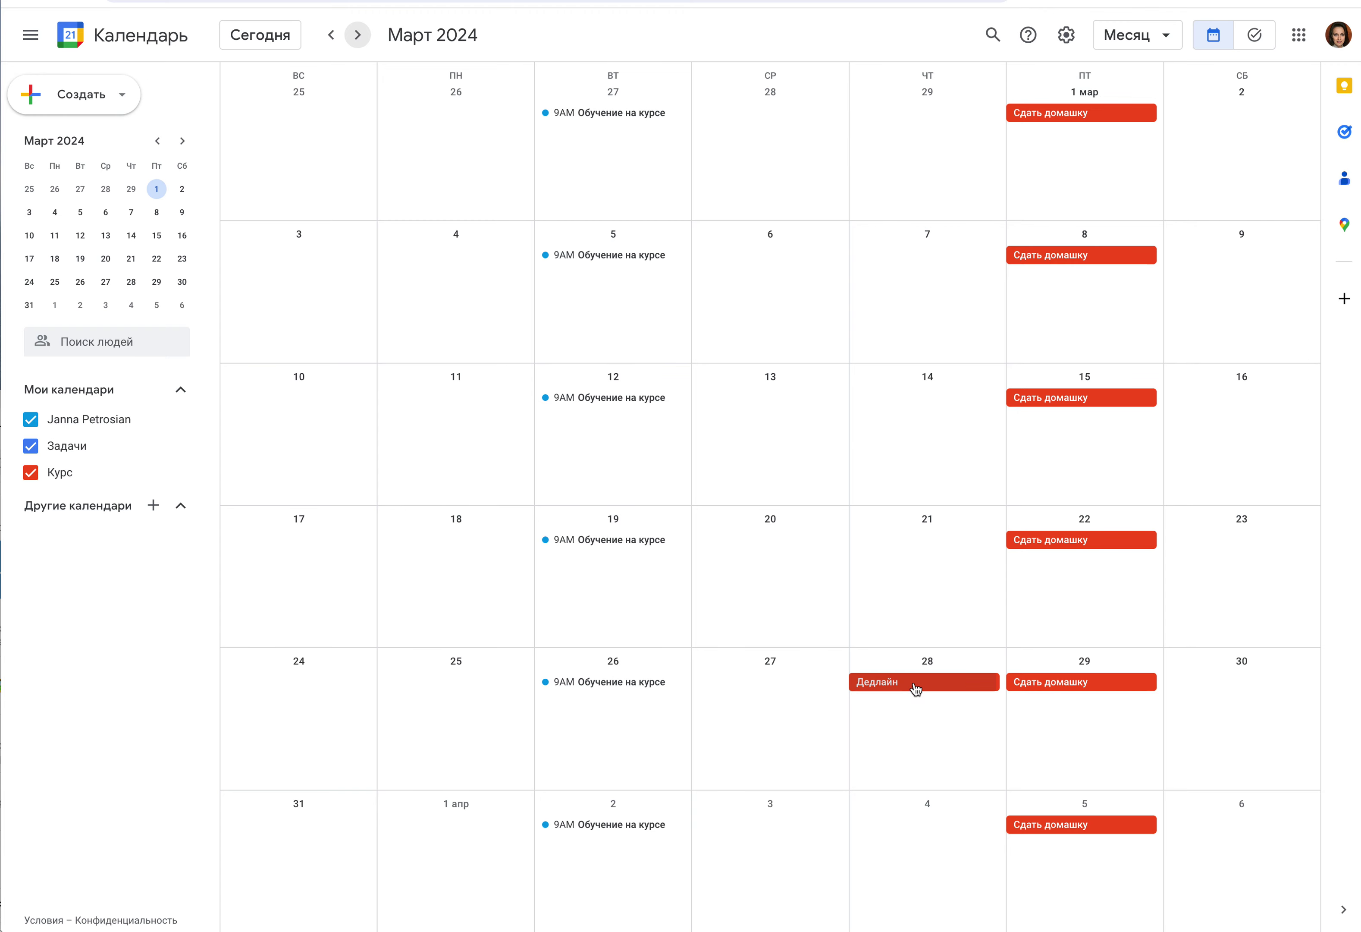
{"action": "scroll", "coordinate": [1019, 745], "scroll_direction": "down", "scroll_amount": 1}
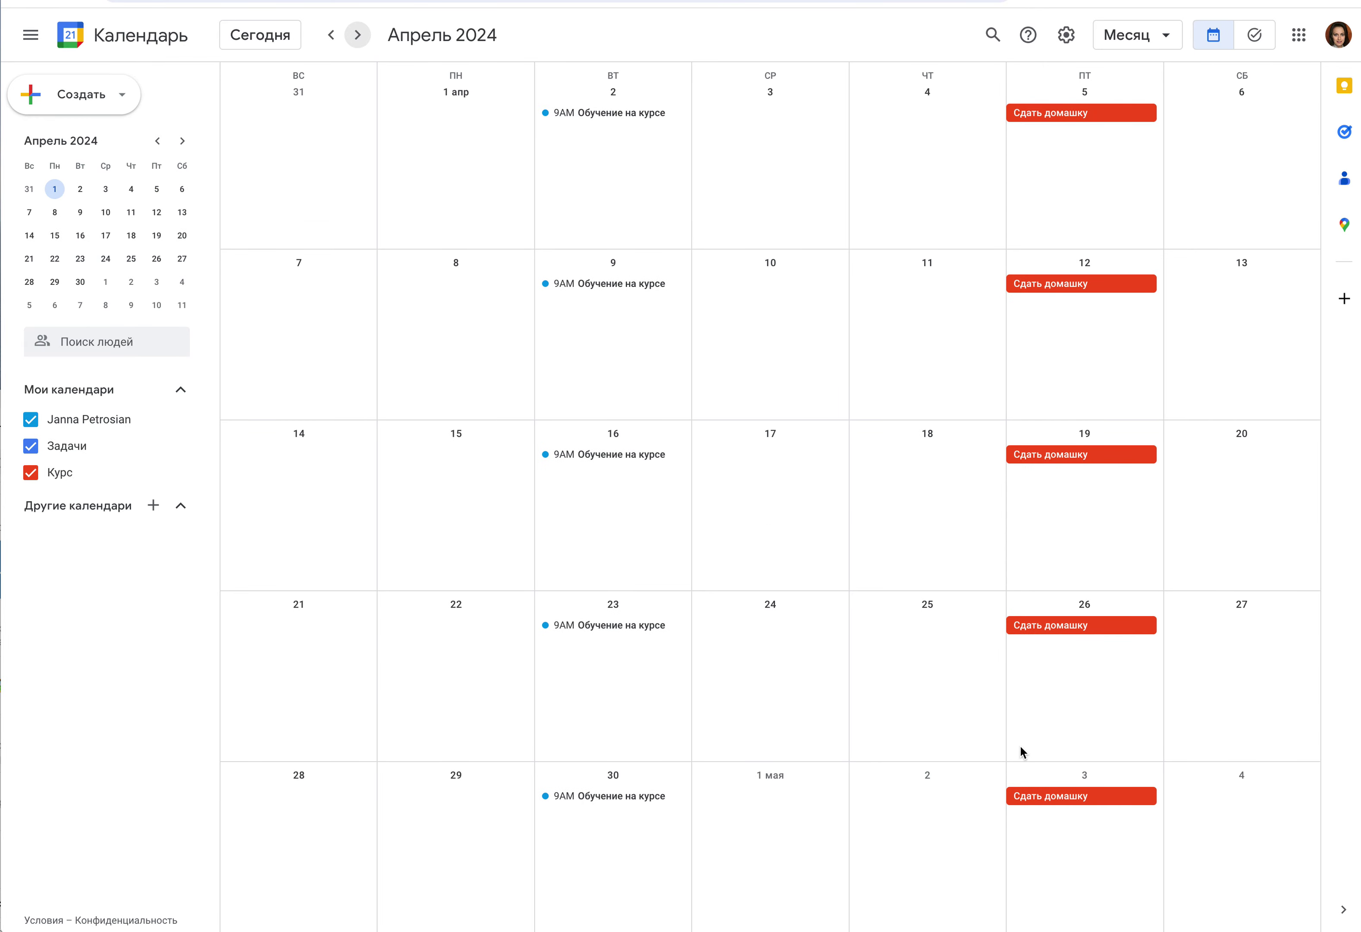
{"action": "scroll", "coordinate": [1020, 743], "scroll_direction": "up", "scroll_amount": 1}
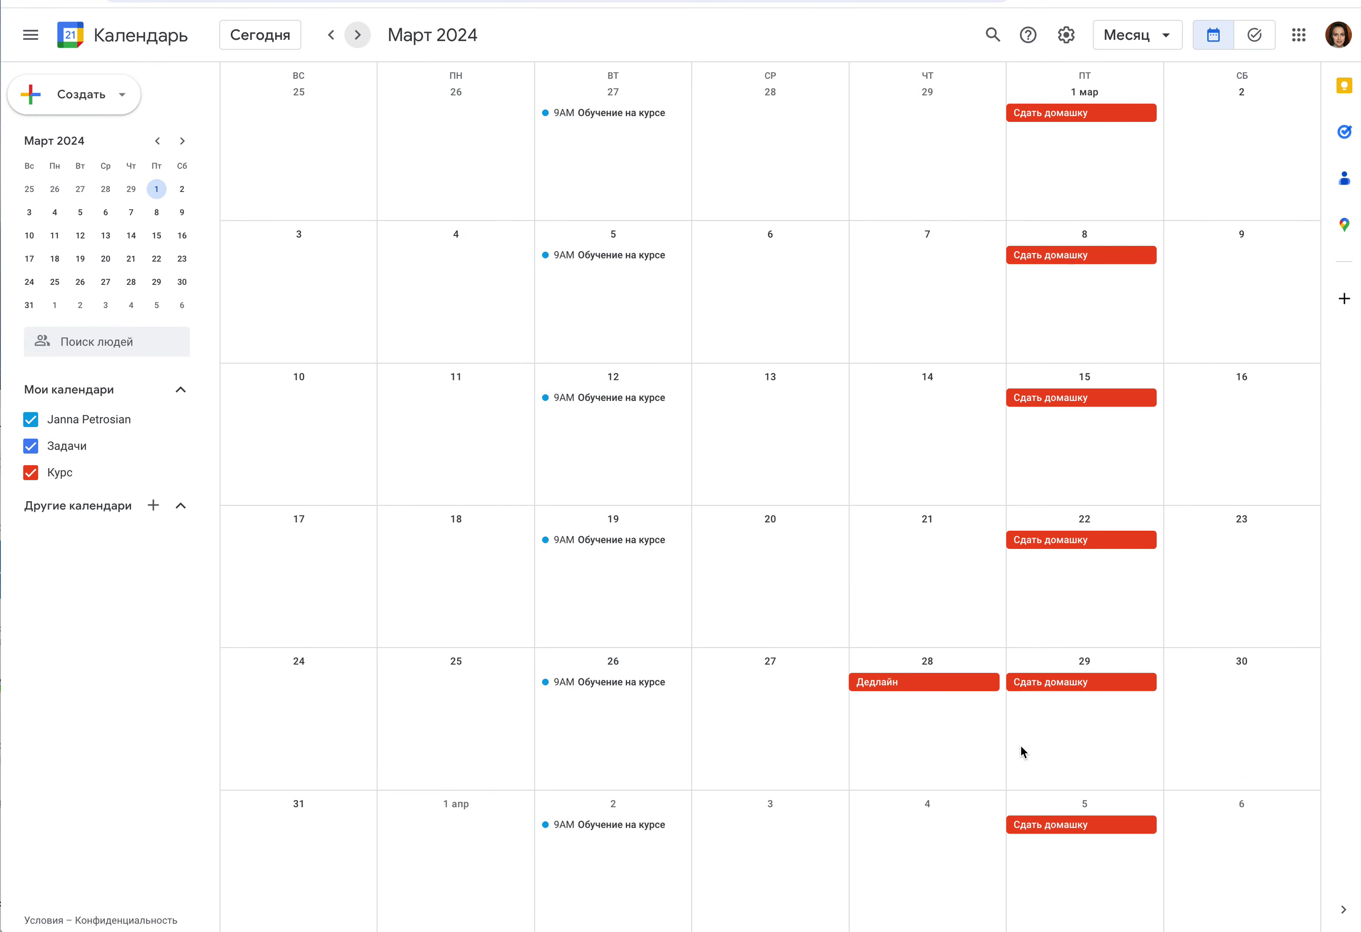
- Delete the April 5, 2024 "Сдать домашку" event together with all following ones (Это и последующие мероприятия)
{"action": "left_click", "coordinate": [1061, 827]}
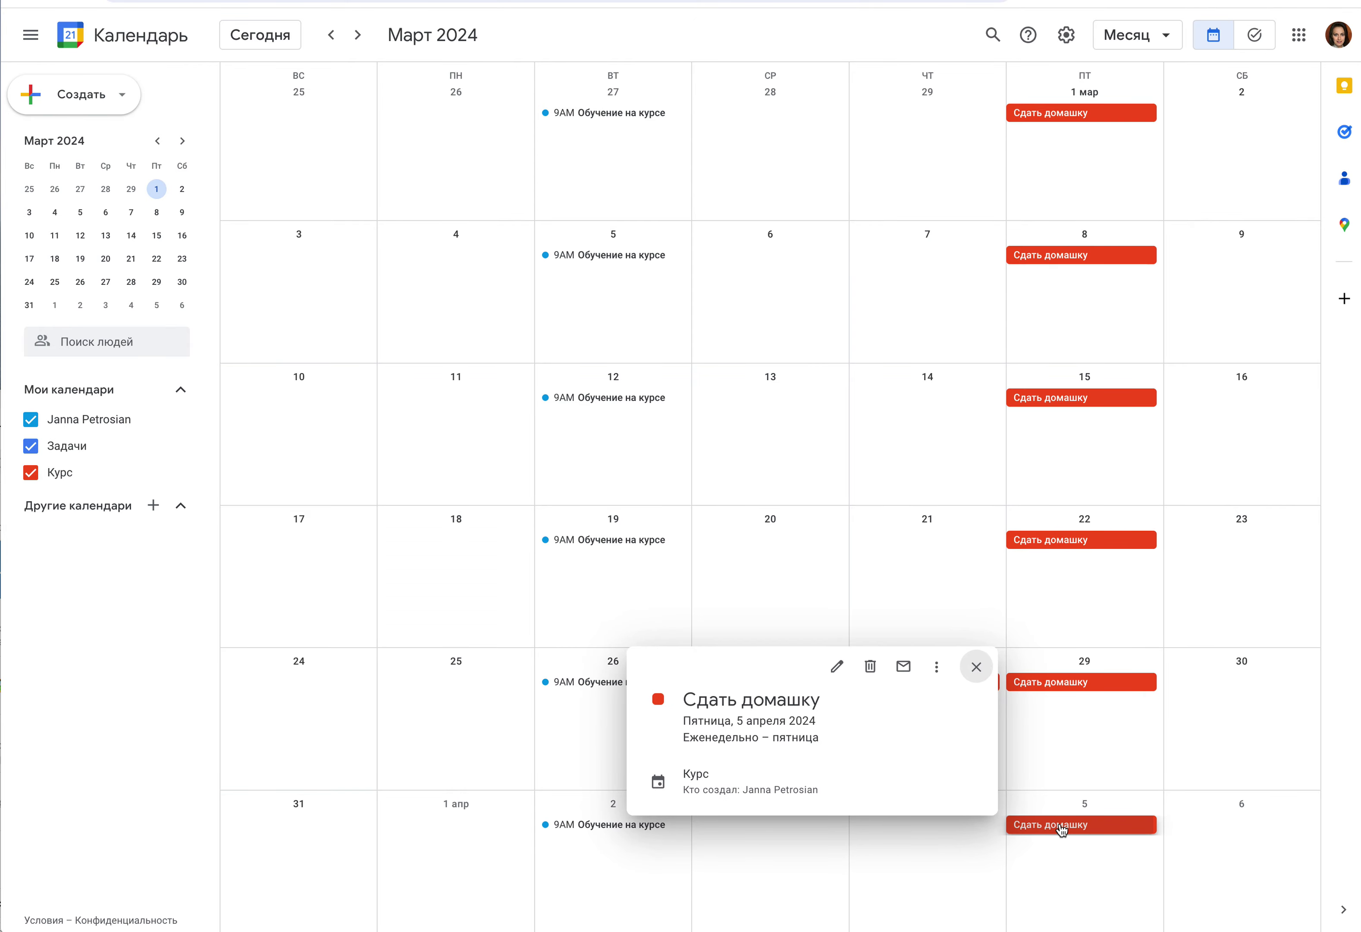
{"action": "left_click", "coordinate": [837, 667]}
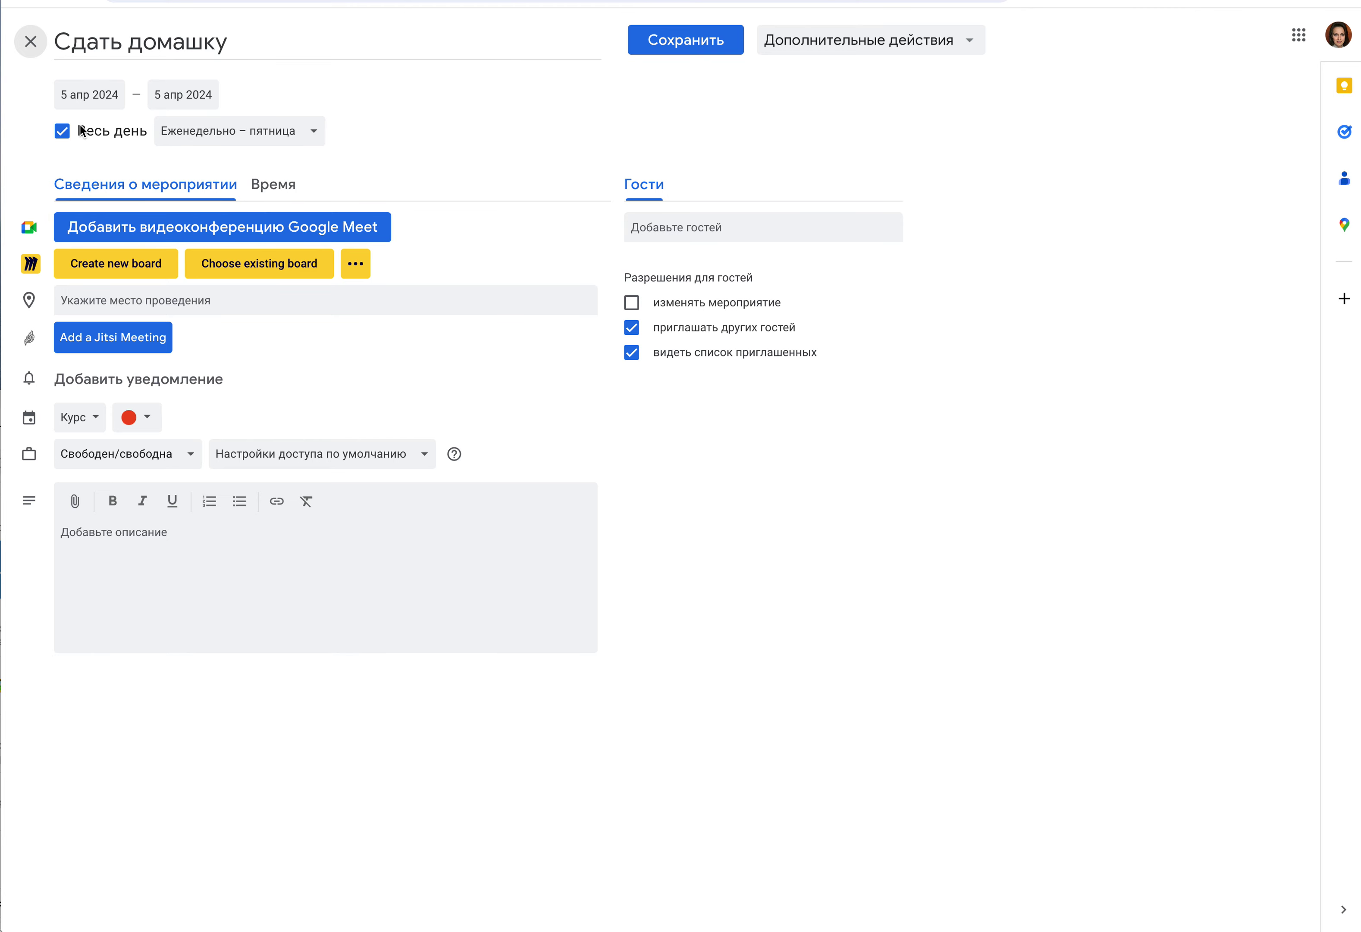
{"action": "left_click", "coordinate": [964, 49]}
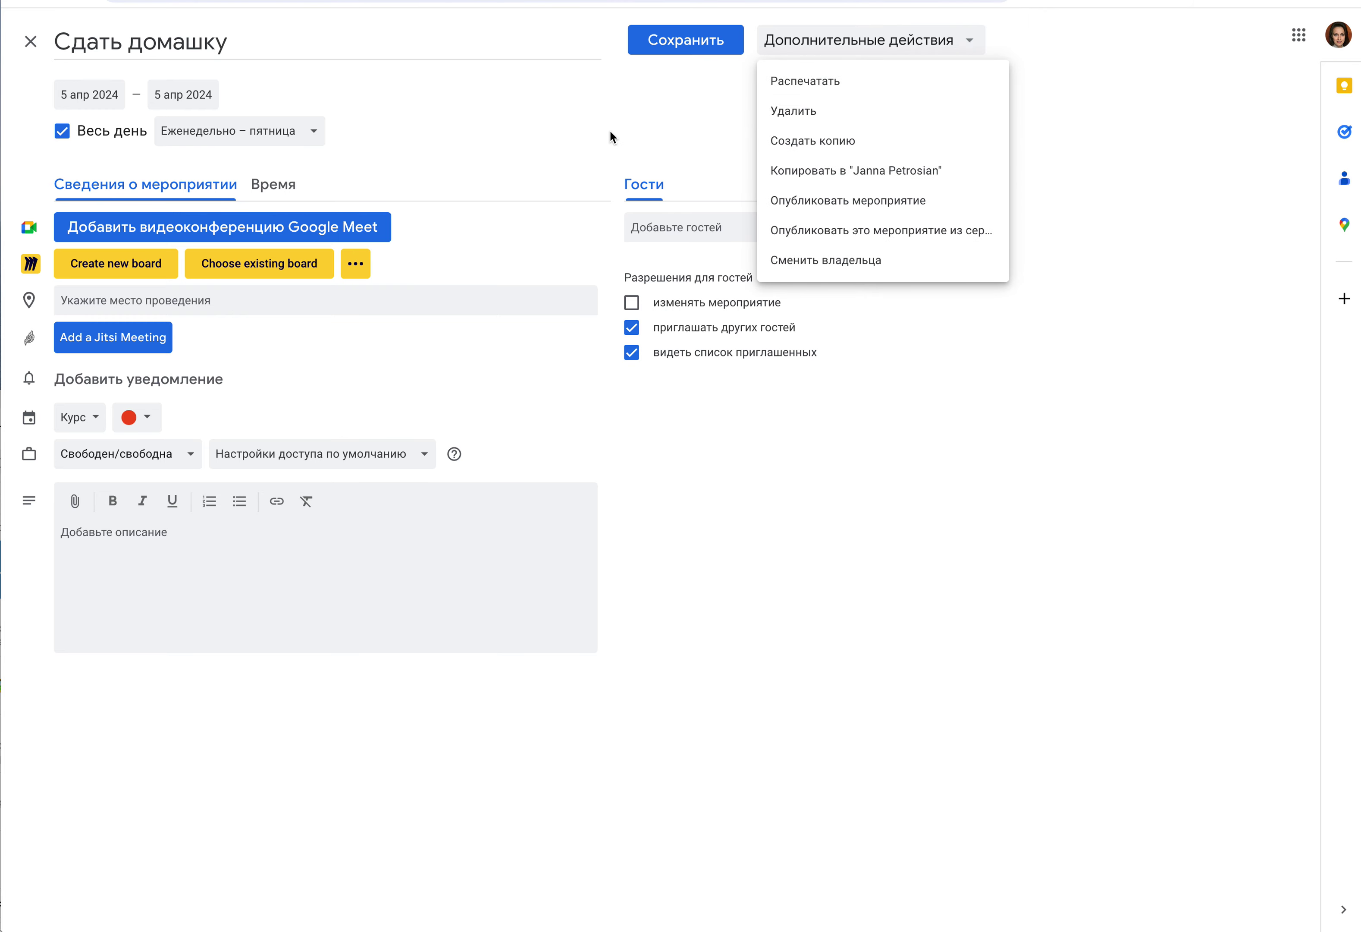
{"action": "left_click", "coordinate": [647, 106]}
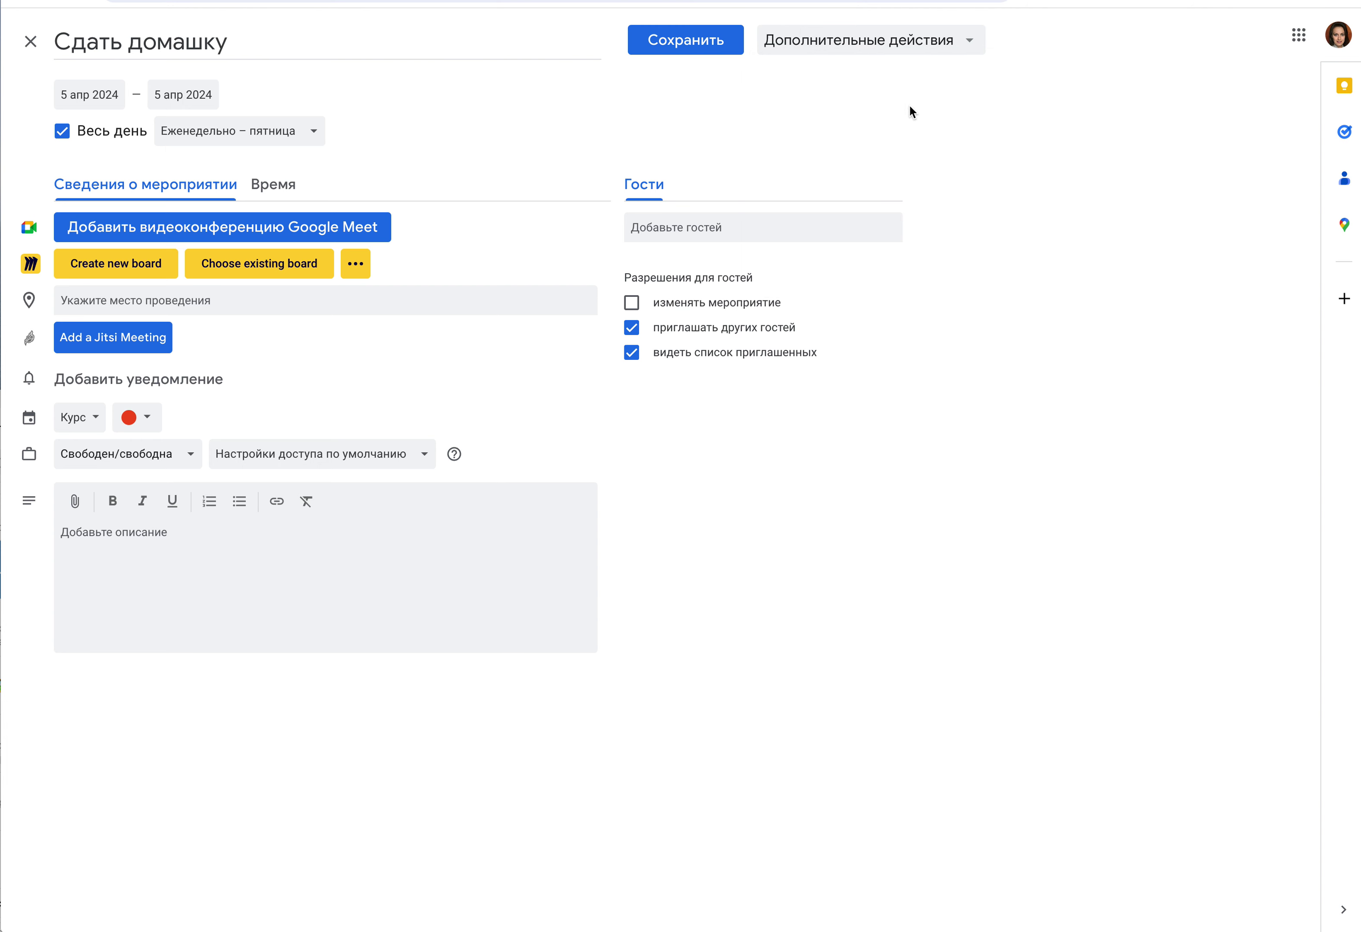
{"action": "left_click", "coordinate": [981, 49]}
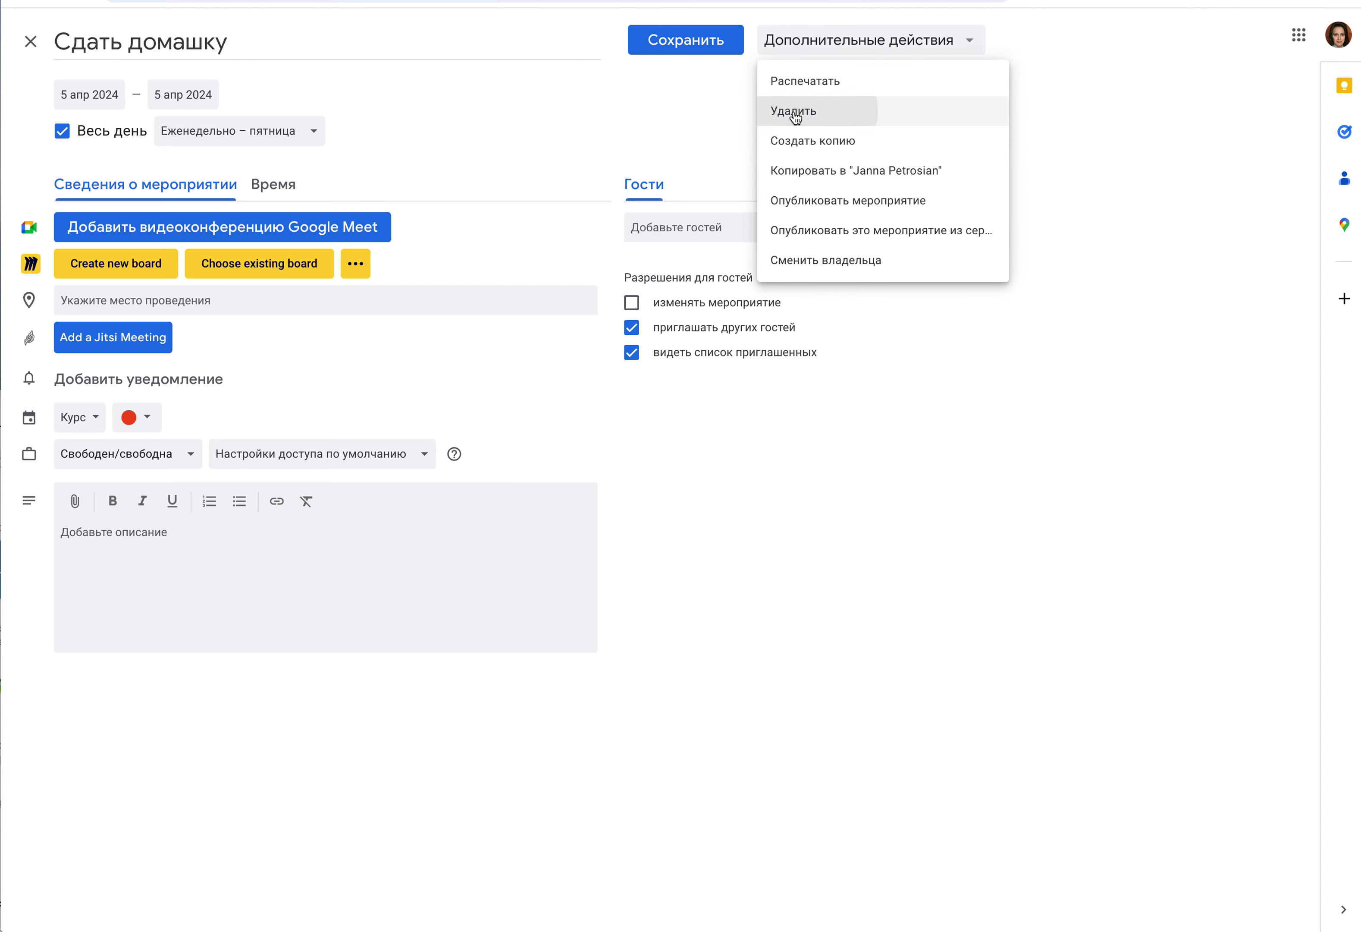
{"action": "left_click", "coordinate": [794, 117]}
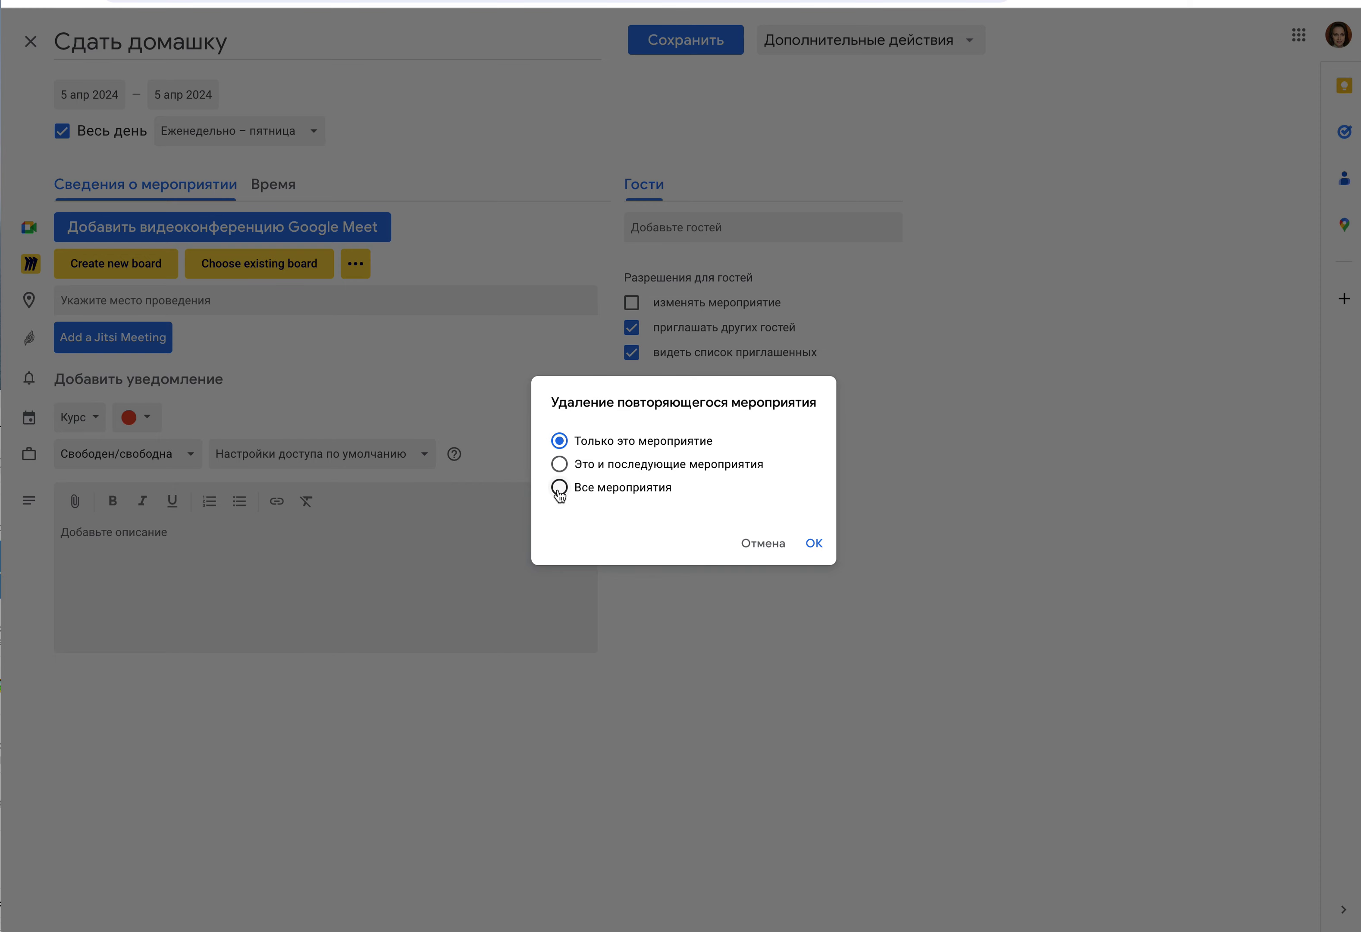
{"action": "left_click", "coordinate": [561, 466]}
{"action": "left_click", "coordinate": [814, 542]}
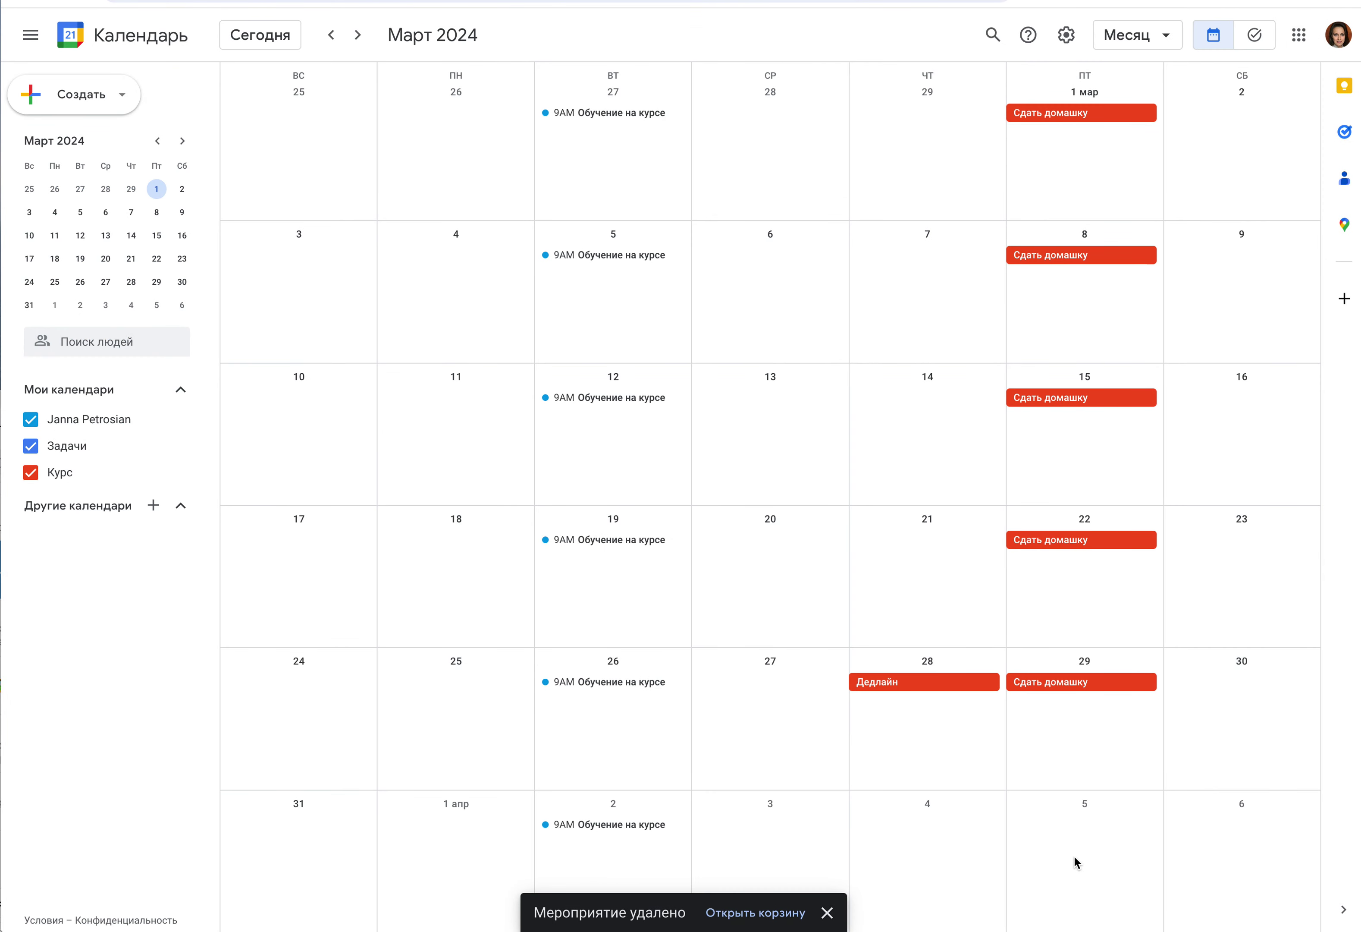
- Look through the months back to January 2024, and examine the Мои задачи task list before returning to the calendar
{"action": "scroll", "coordinate": [801, 511], "scroll_direction": "up", "scroll_amount": 2}
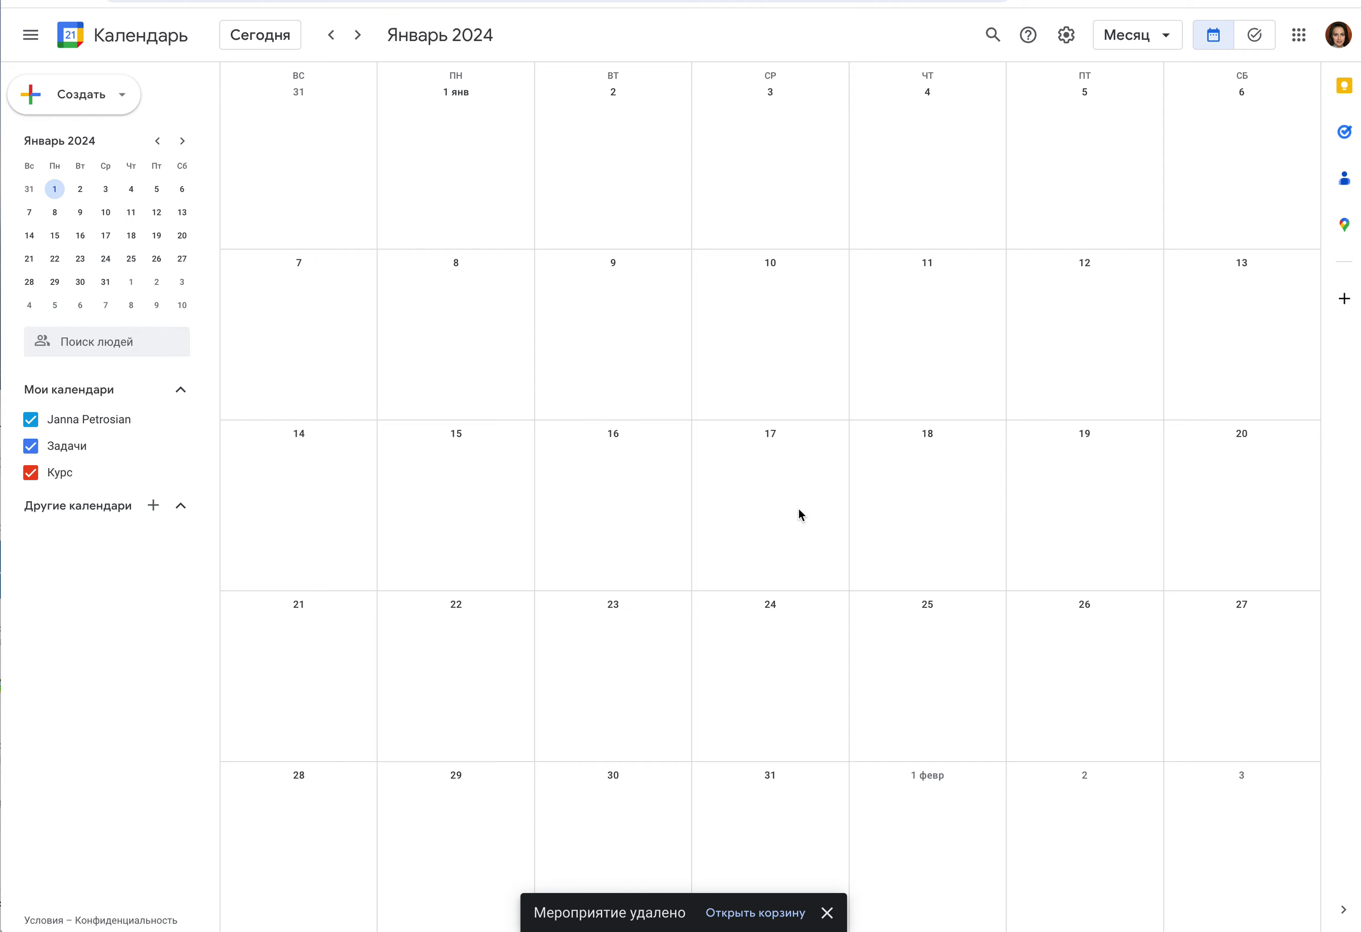
{"action": "scroll", "coordinate": [799, 510], "scroll_direction": "down", "scroll_amount": 2}
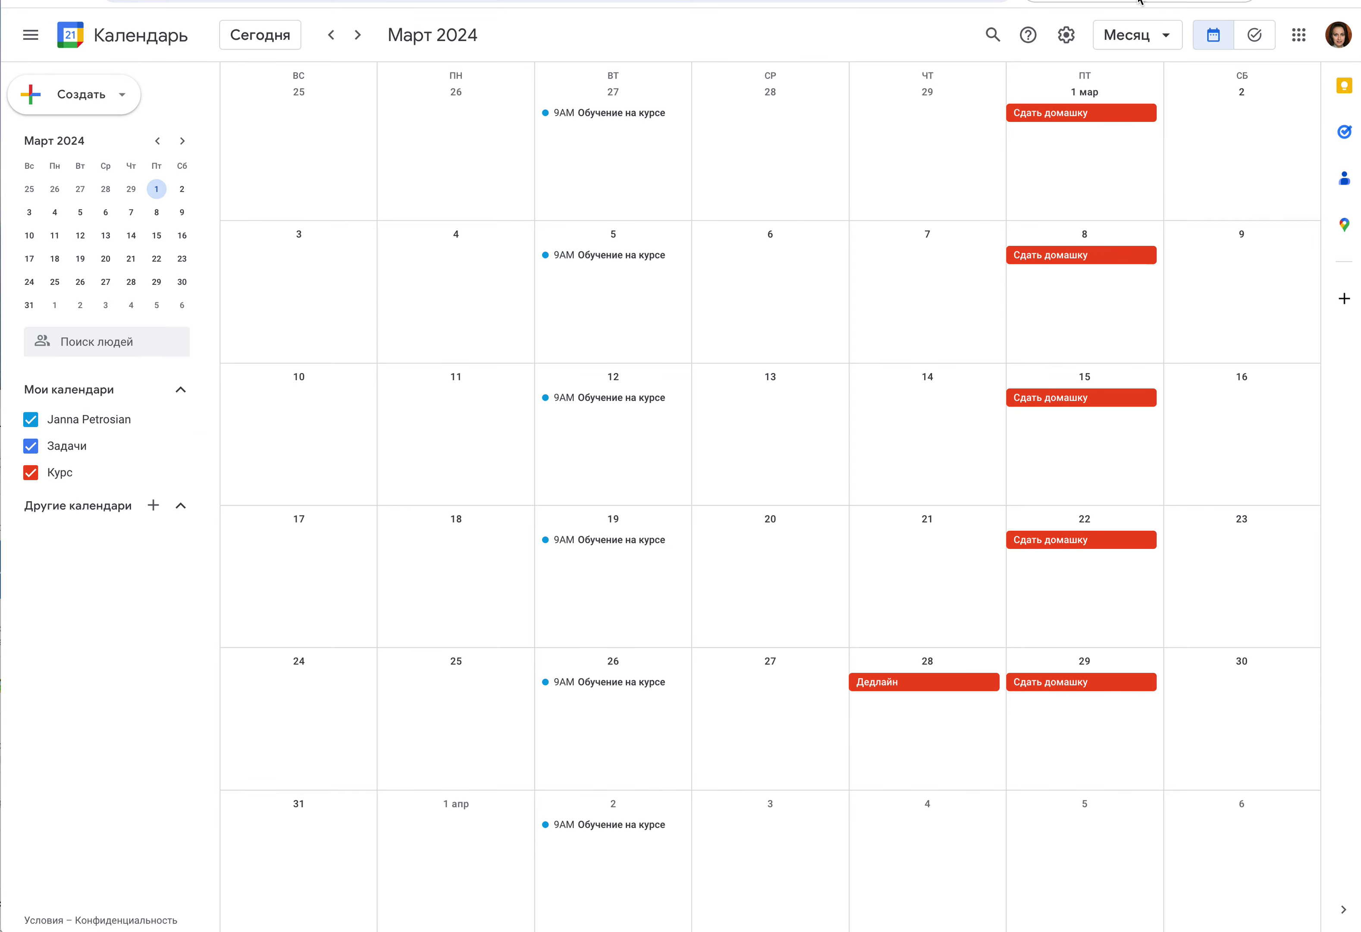
{"action": "left_click", "coordinate": [1255, 37]}
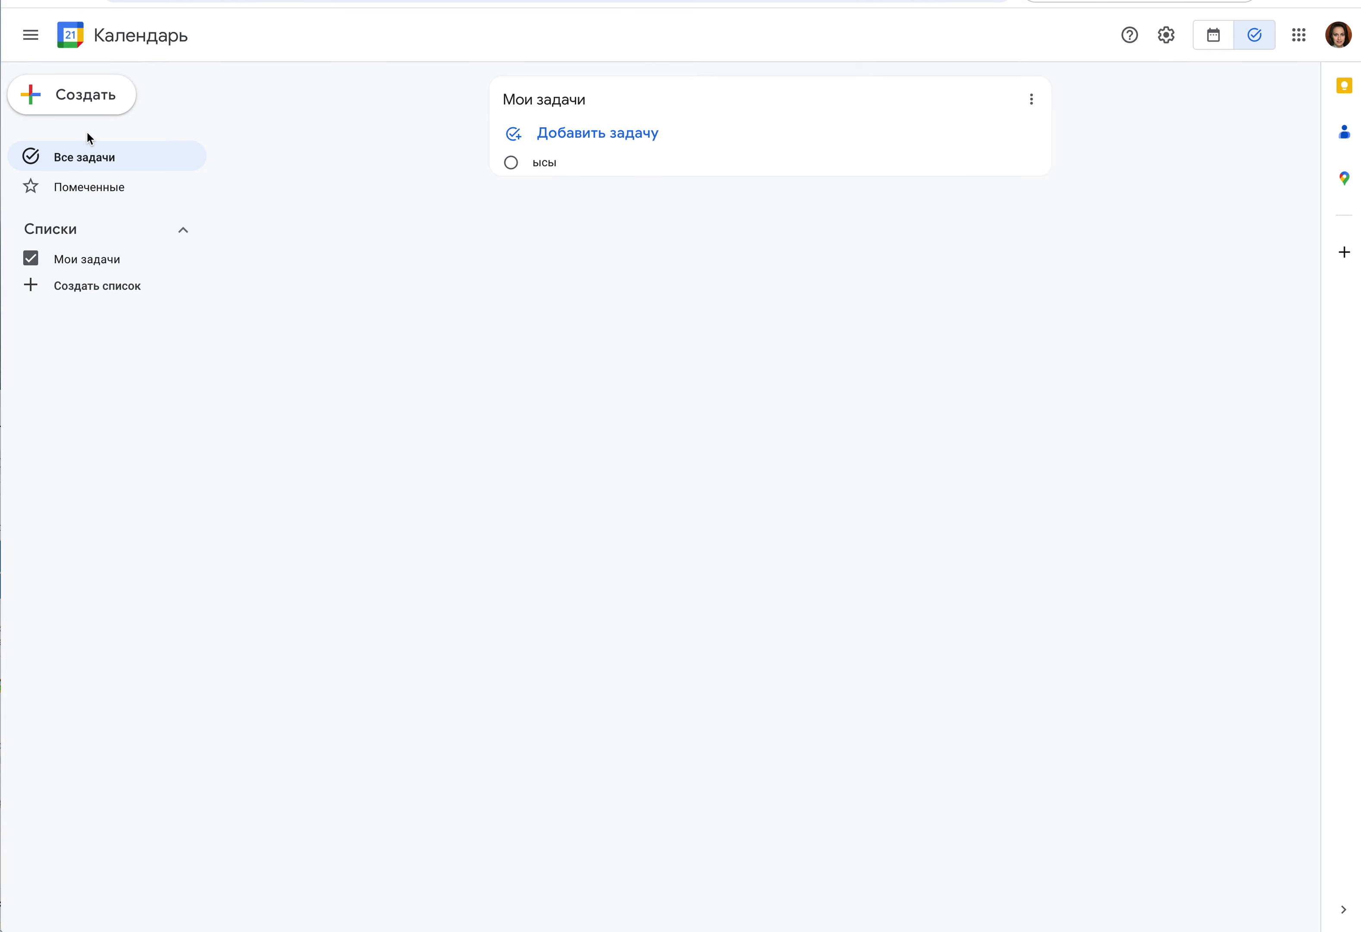
{"action": "left_click", "coordinate": [1214, 40]}
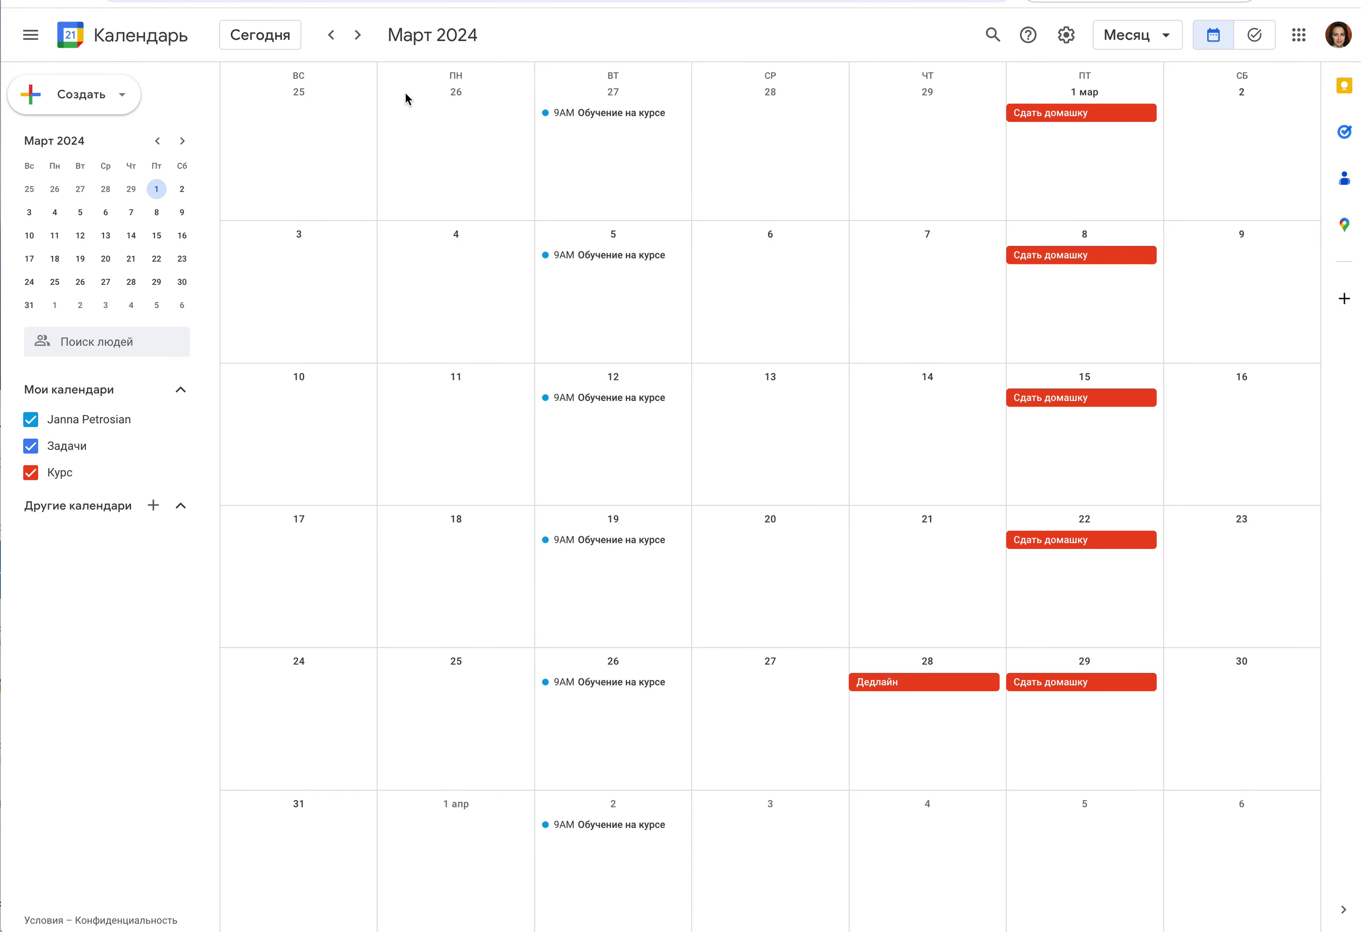
{"action": "left_click", "coordinate": [630, 118]}
{"action": "left_click", "coordinate": [614, 151]}
{"action": "left_click", "coordinate": [614, 150]}
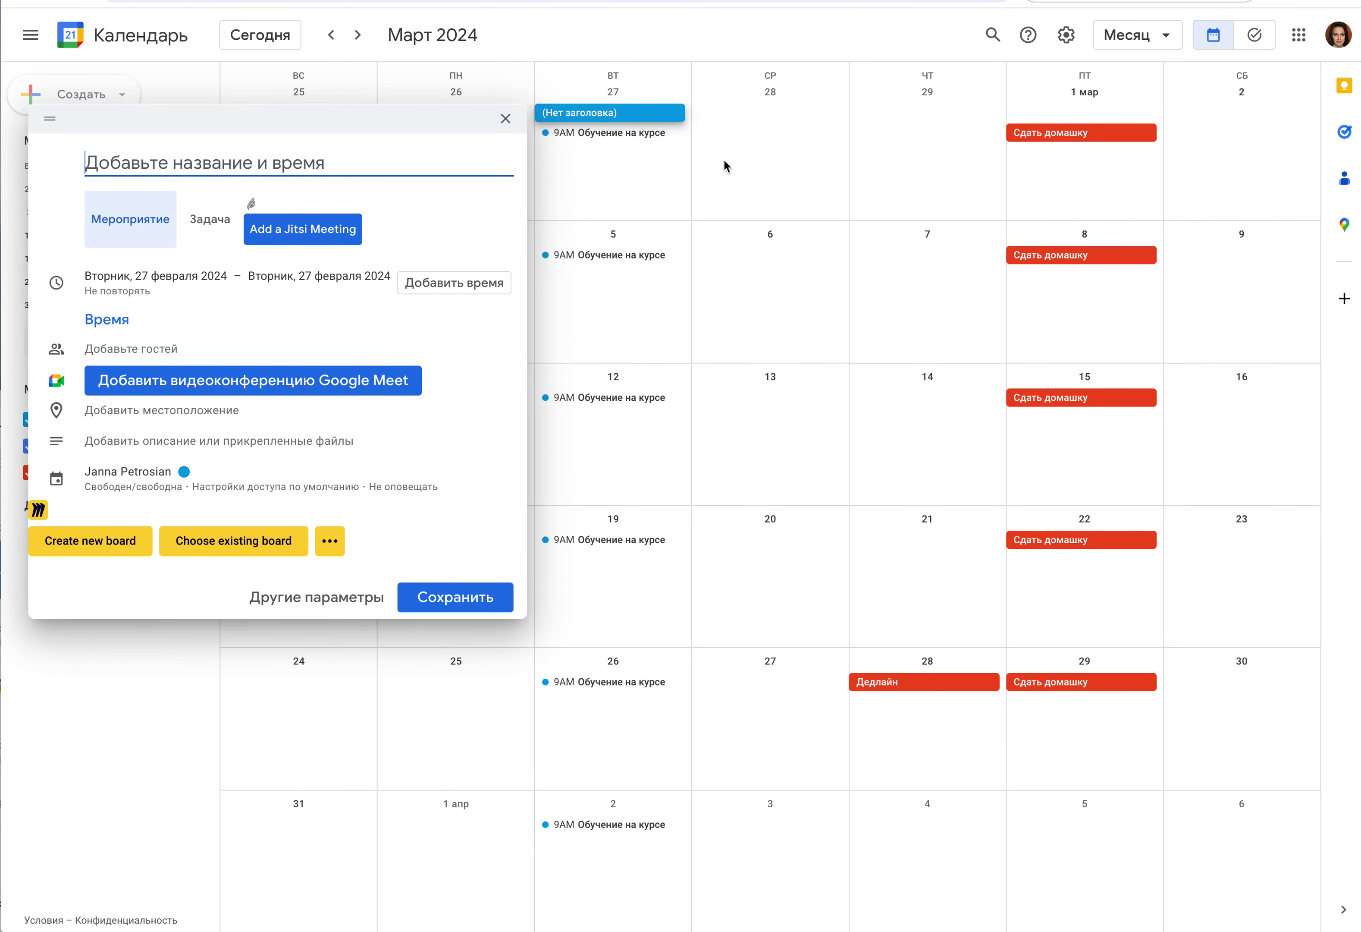
{"action": "left_click", "coordinate": [727, 166]}
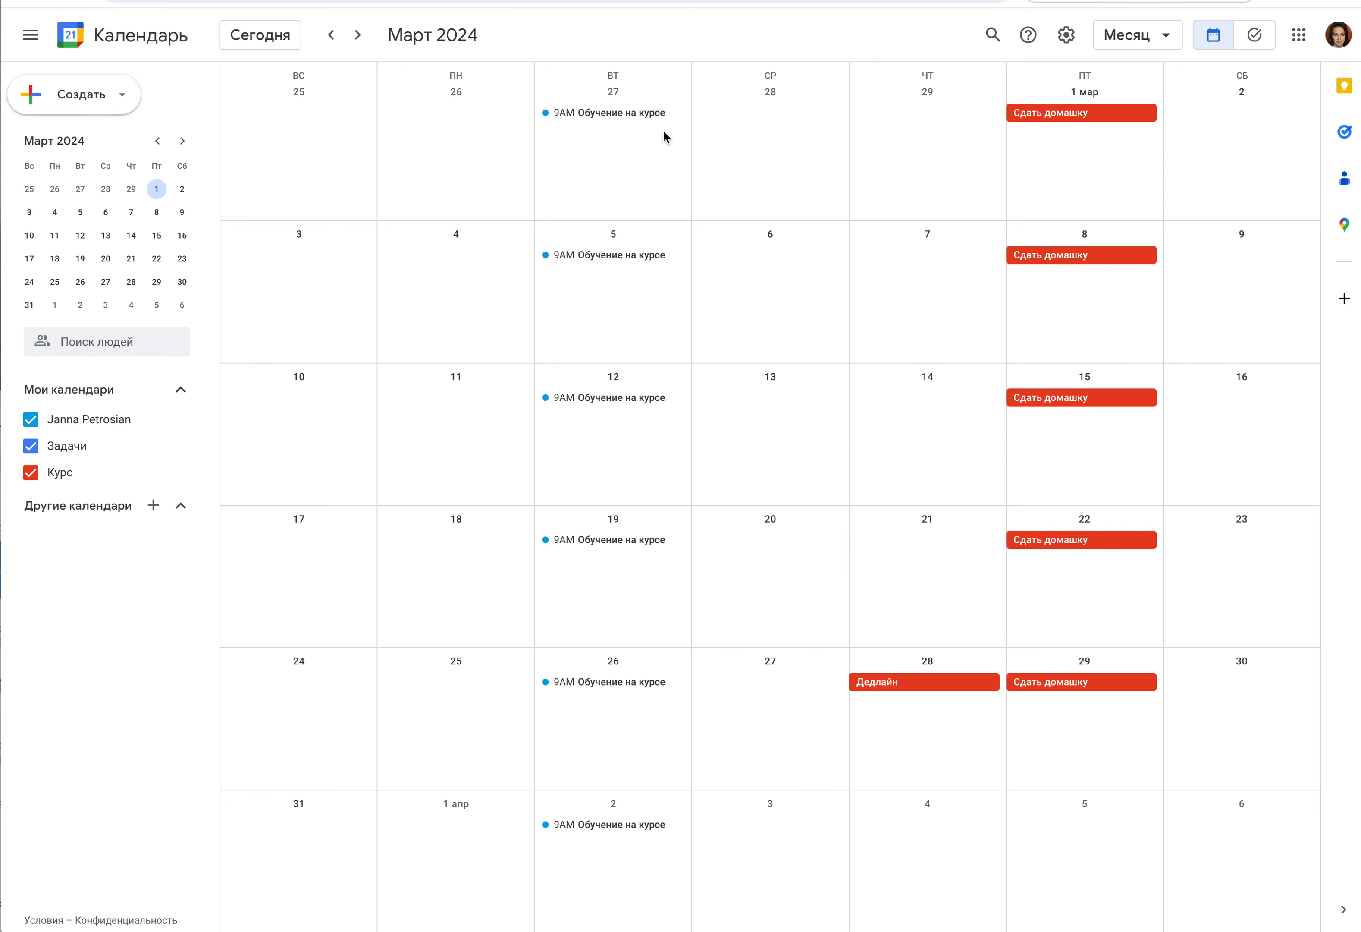
{"action": "left_click", "coordinate": [747, 115]}
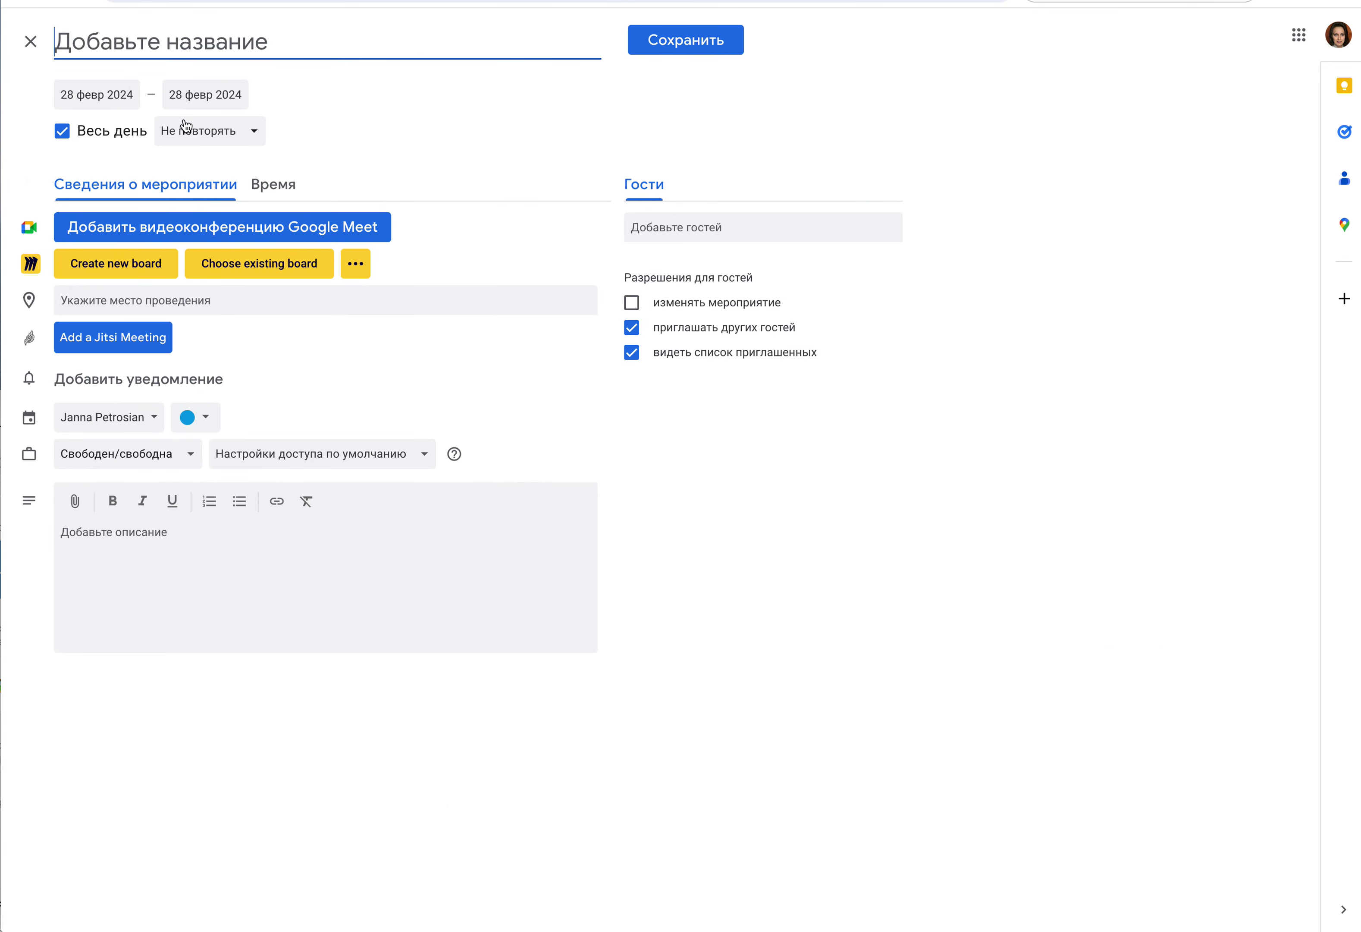
{"action": "left_click", "coordinate": [23, 44]}
{"action": "left_click", "coordinate": [780, 159]}
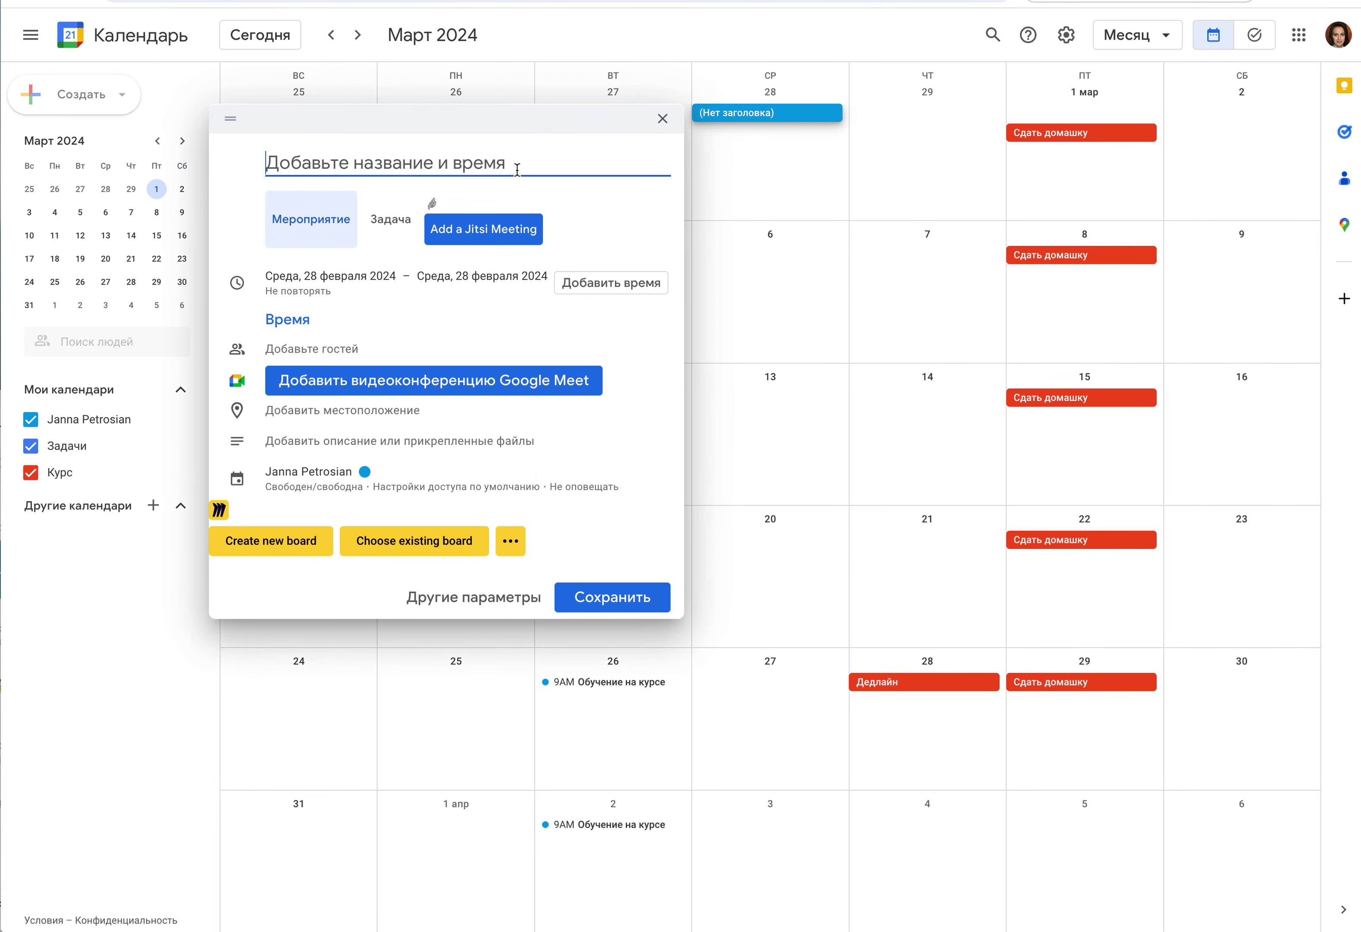
{"action": "left_click", "coordinate": [782, 154]}
{"action": "left_click", "coordinate": [776, 132]}
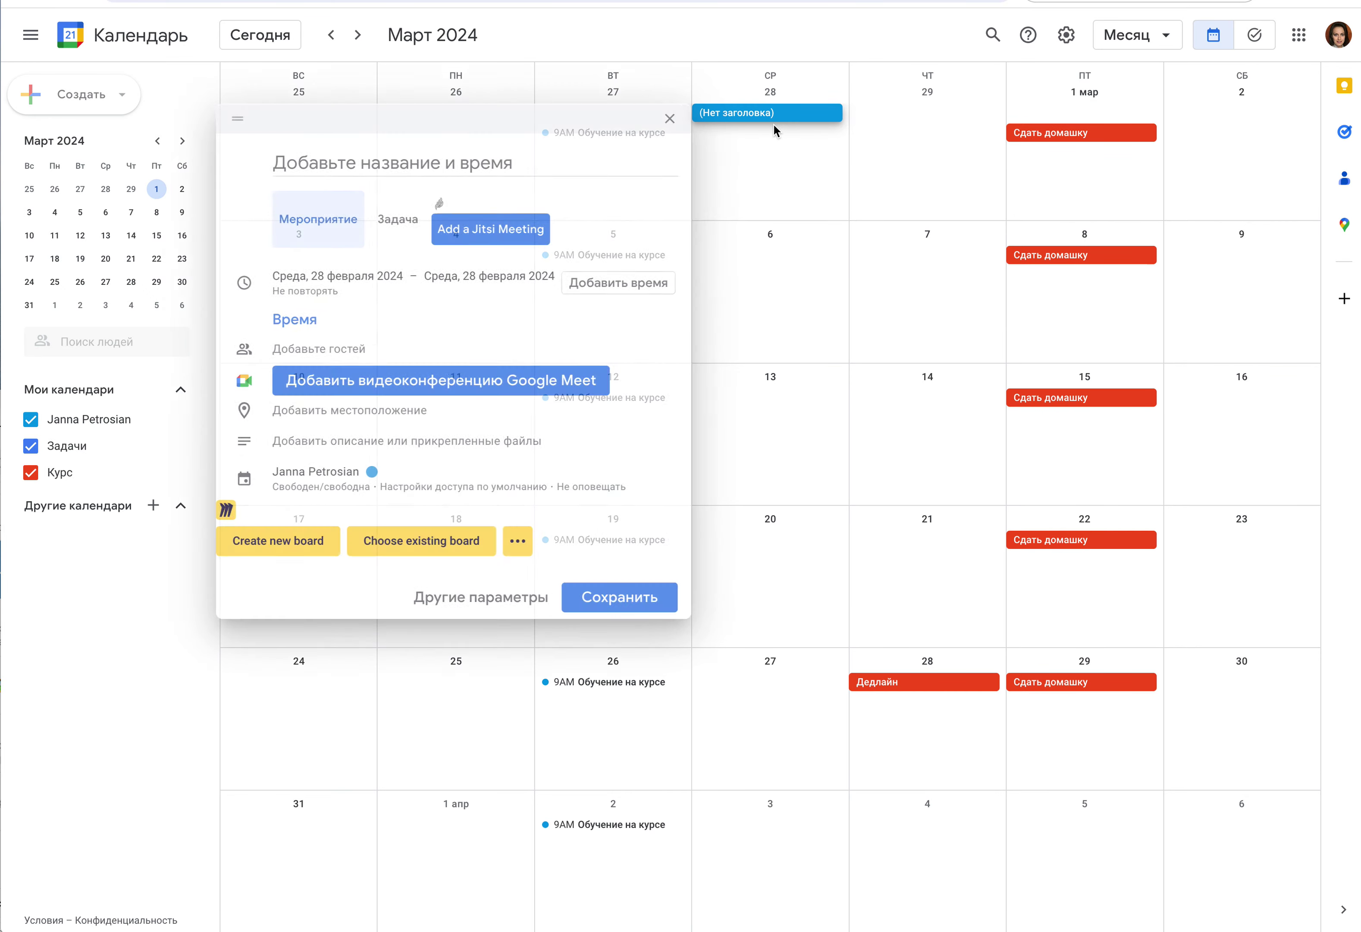
{"action": "left_click", "coordinate": [765, 155]}
{"action": "double_click", "coordinate": [761, 146]}
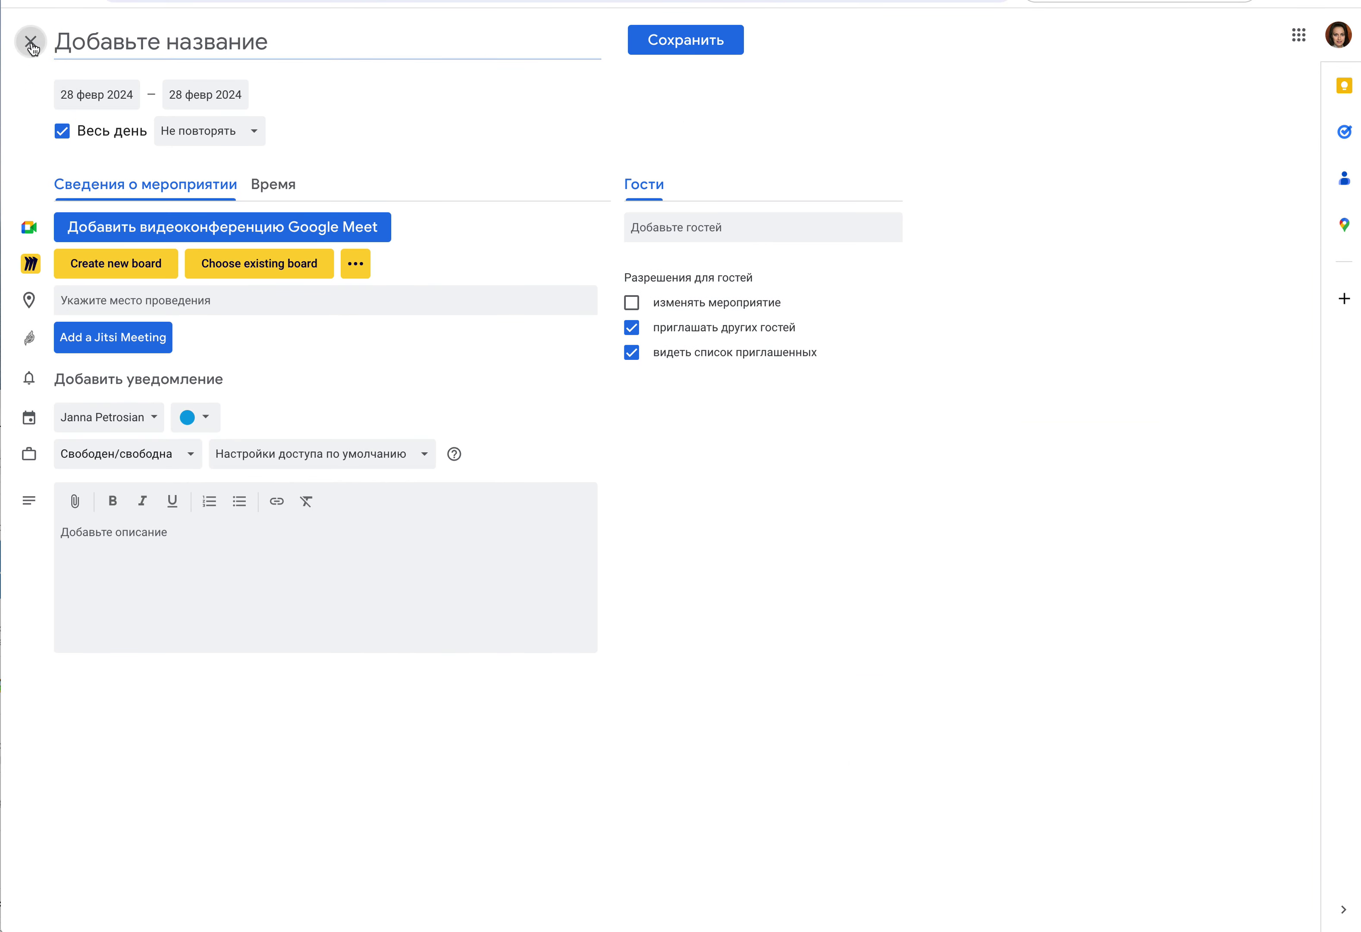
{"action": "left_click", "coordinate": [30, 41]}
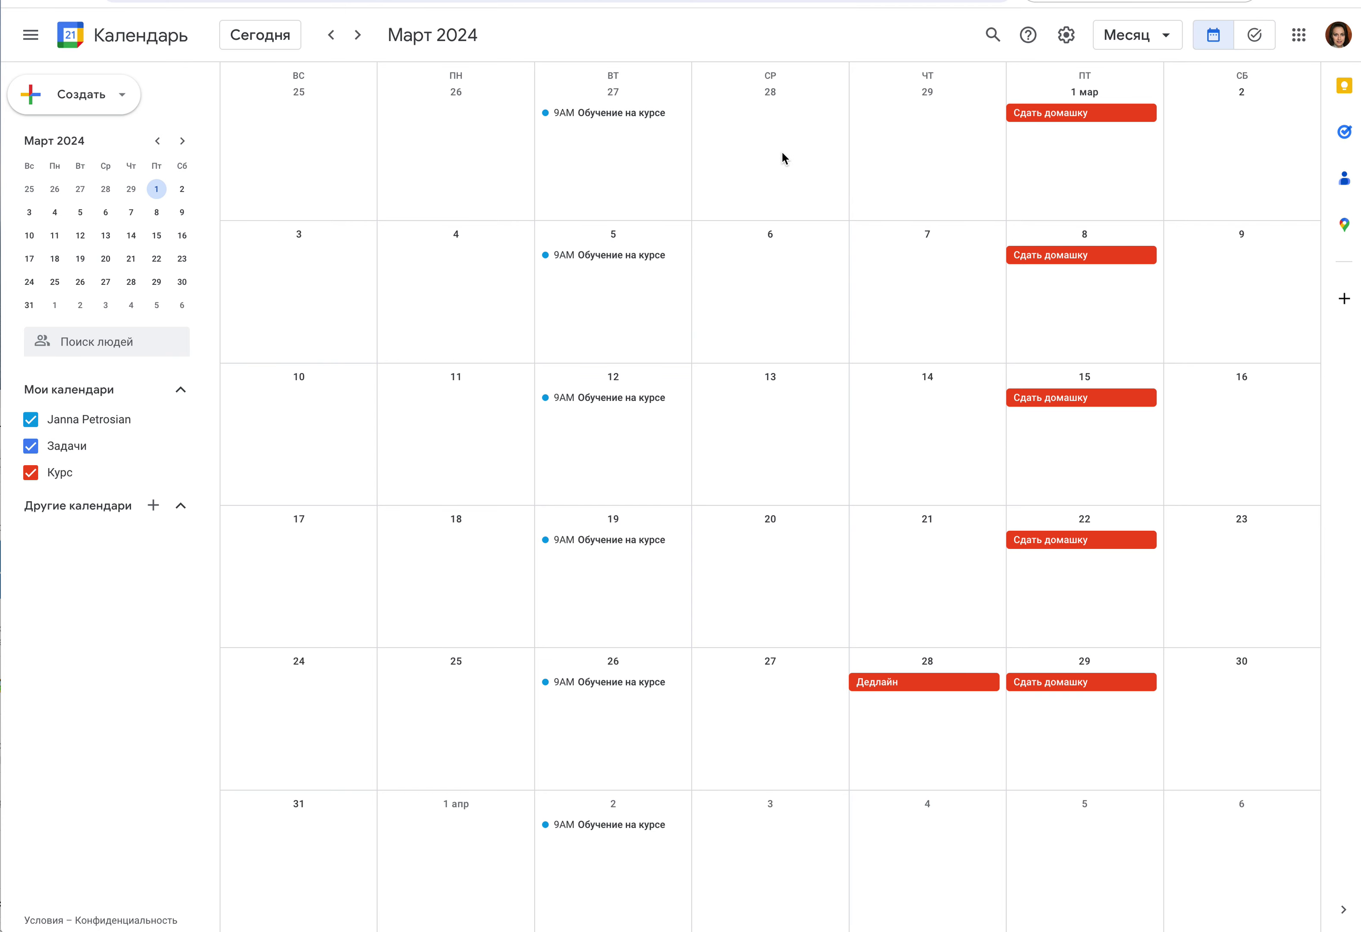
- Create the task "Написать куратору" on February 28, 2024 with the description lines "аумувм", "мумума", "умум", and save it
{"action": "left_click", "coordinate": [761, 116]}
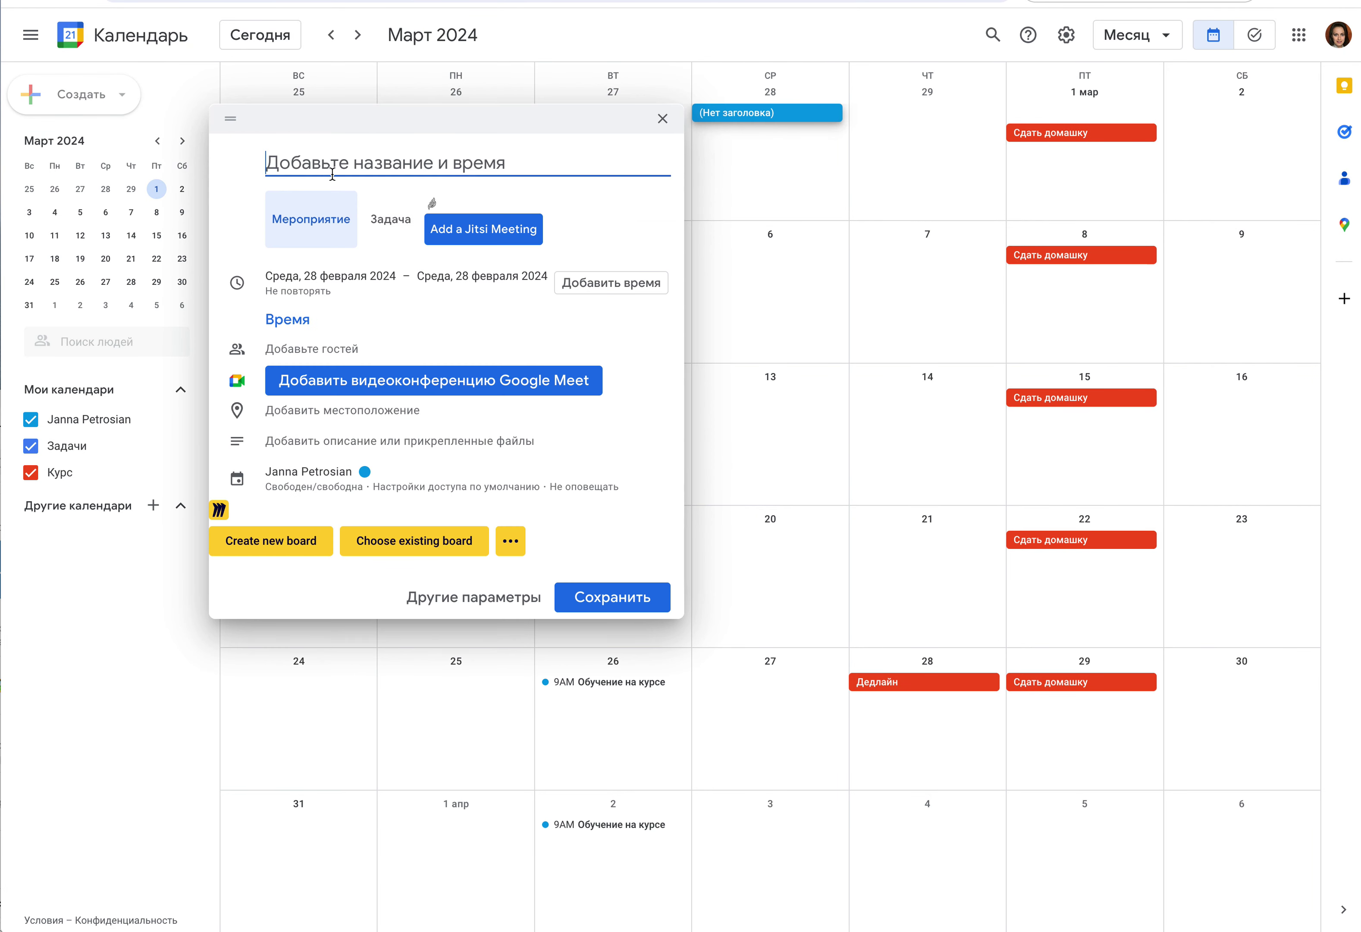
{"action": "type", "text": "Написать "}
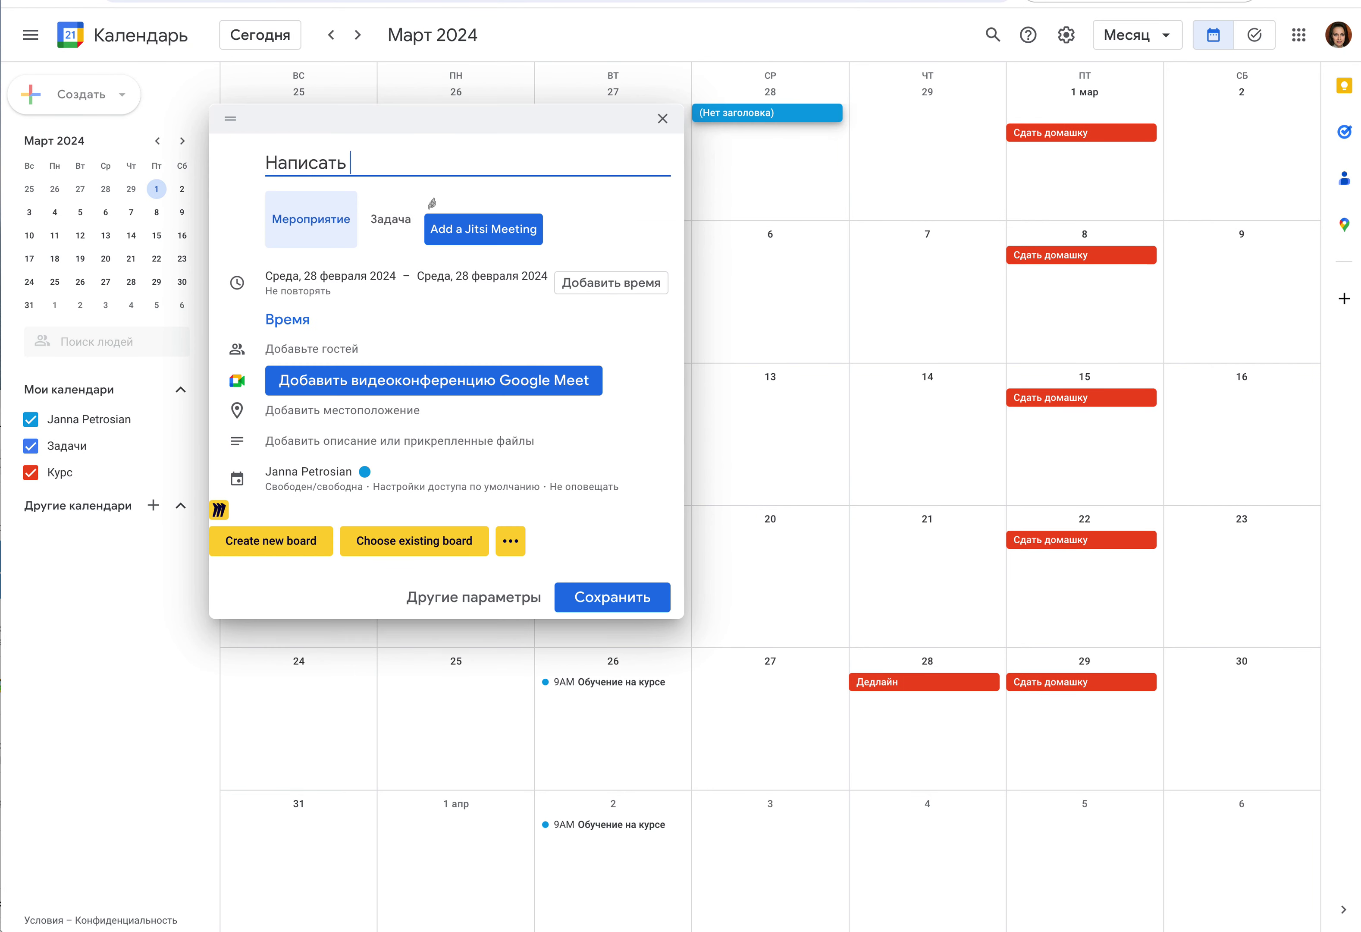
{"action": "type", "text": "куратору"}
{"action": "left_click", "coordinate": [391, 227]}
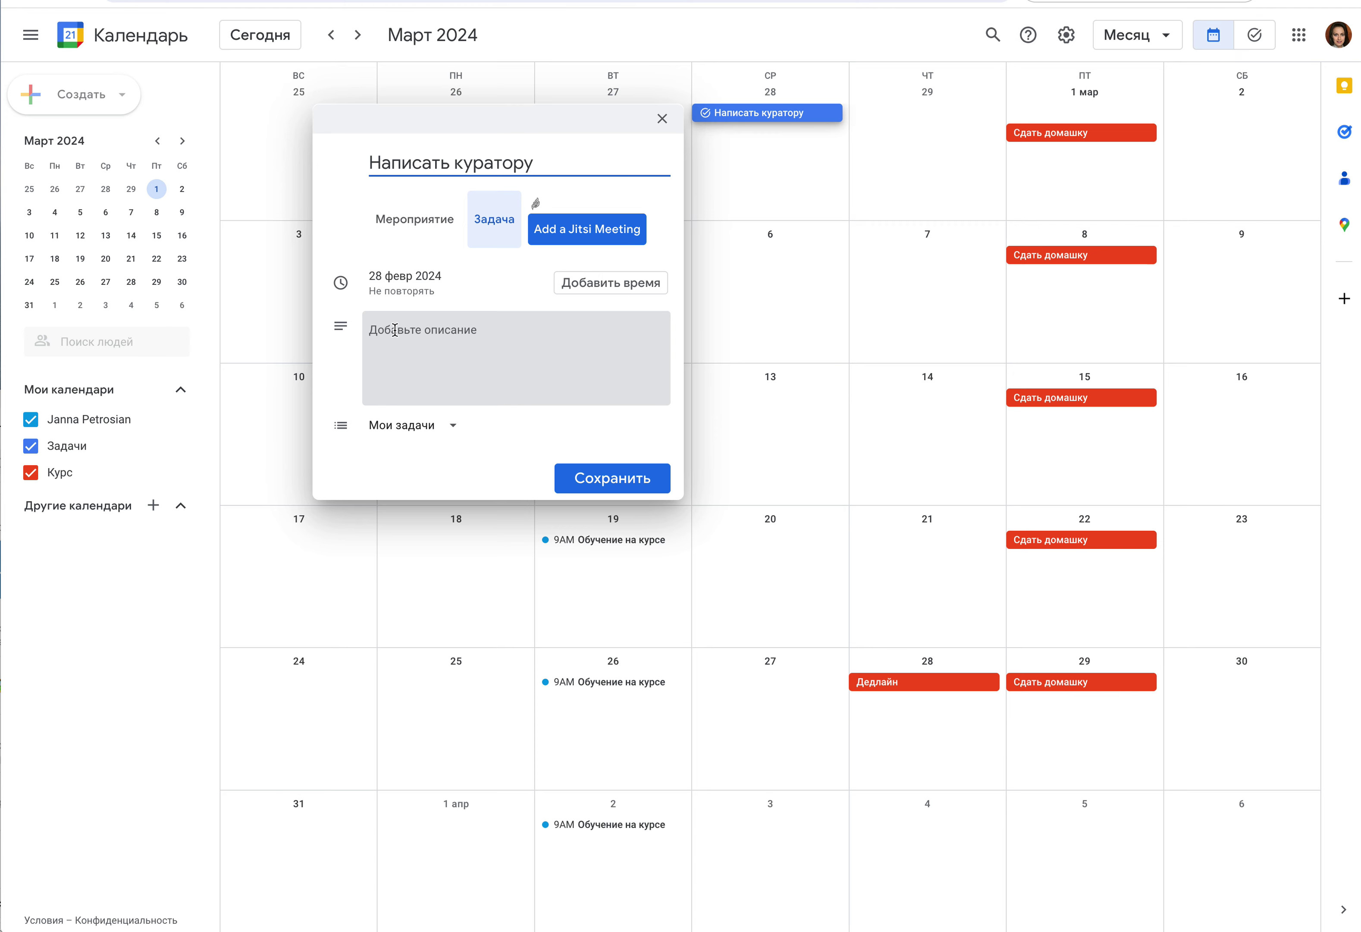
{"action": "left_click", "coordinate": [395, 329]}
{"action": "type", "text": "аумувм"}
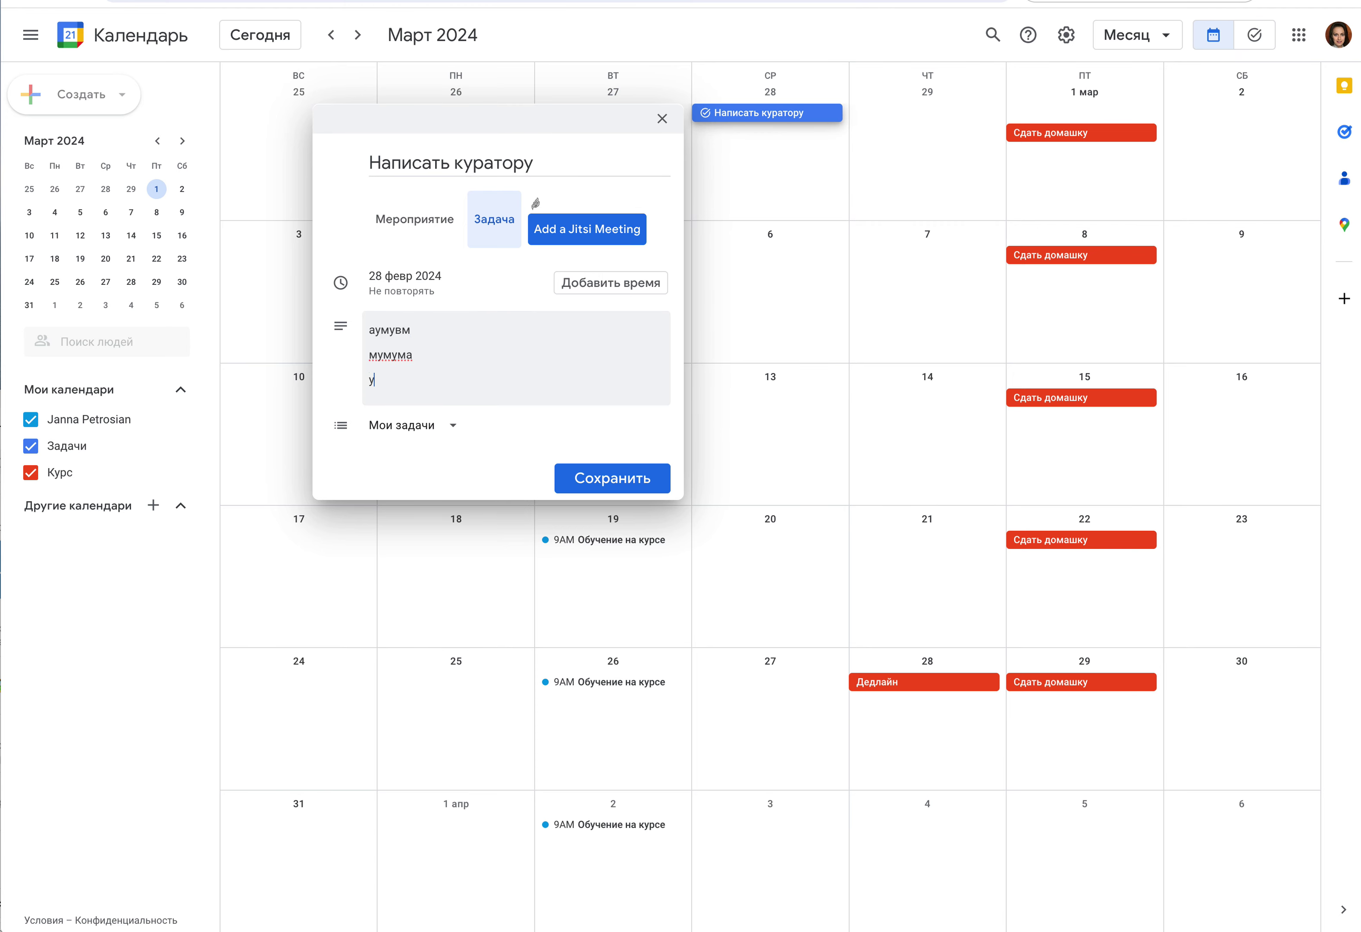
{"action": "key", "text": "Return"}
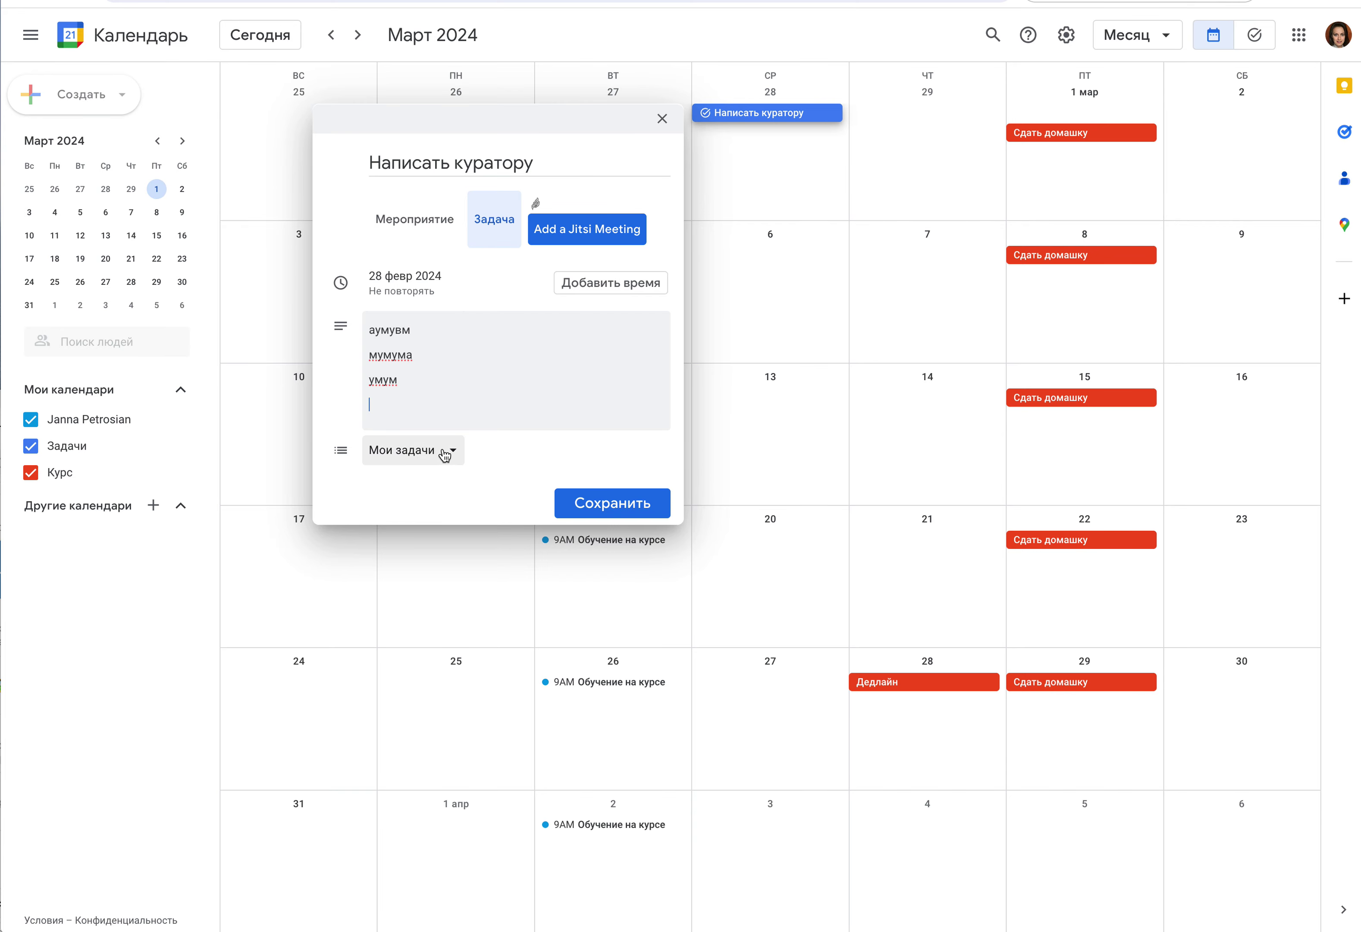
{"action": "left_click", "coordinate": [595, 505]}
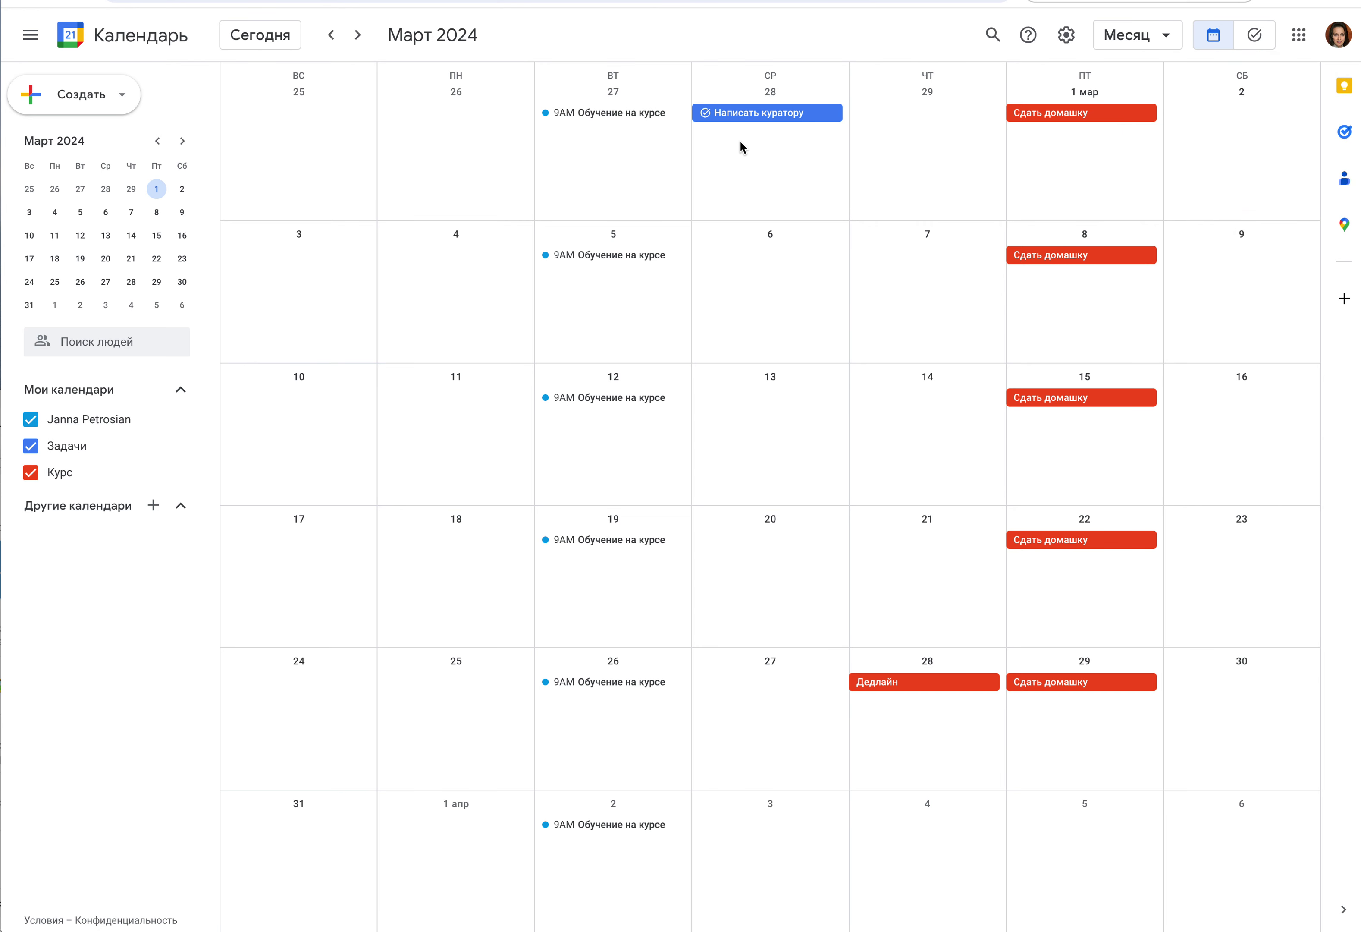
- Add a second task, "ДОПы в базу", on February 28, 2024 with the description "цацацуа", and save it
{"action": "left_click", "coordinate": [739, 141]}
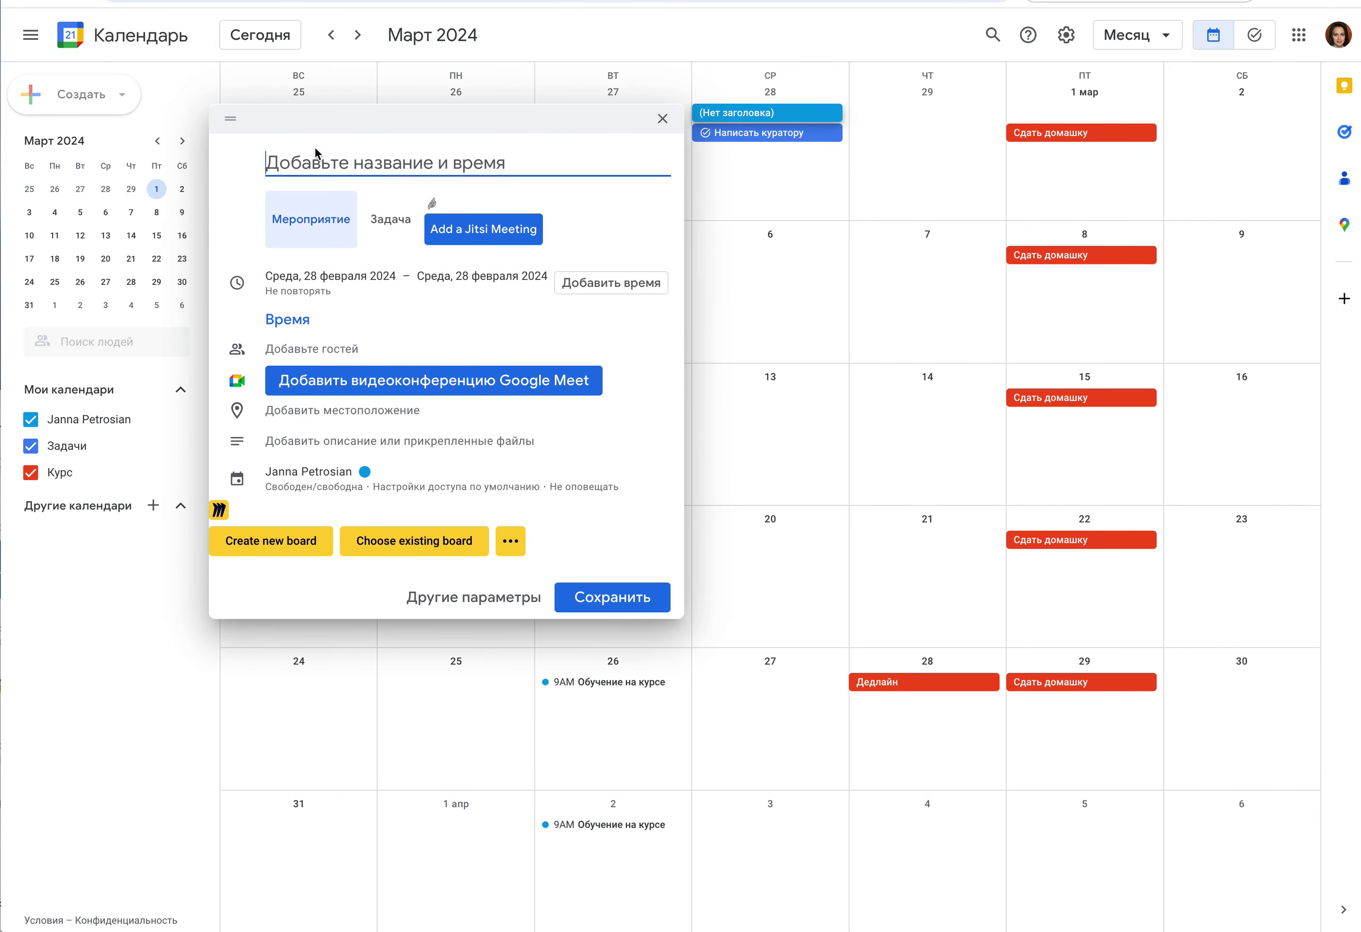
{"action": "type", "text": "ДО"}
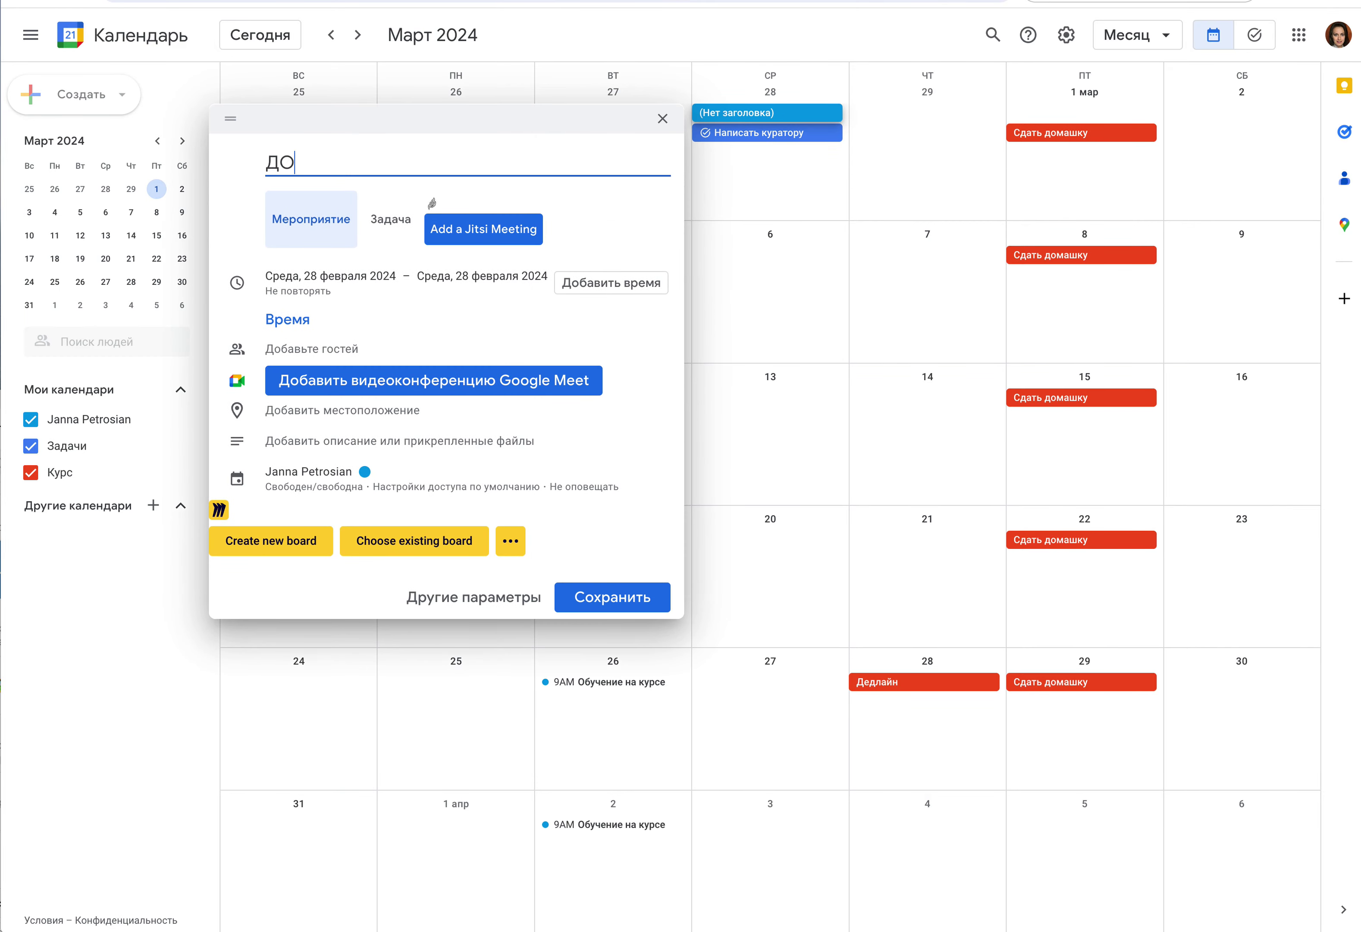
{"action": "type", "text": "Пы в базу"}
{"action": "left_click", "coordinate": [390, 221]}
{"action": "left_click", "coordinate": [409, 341]}
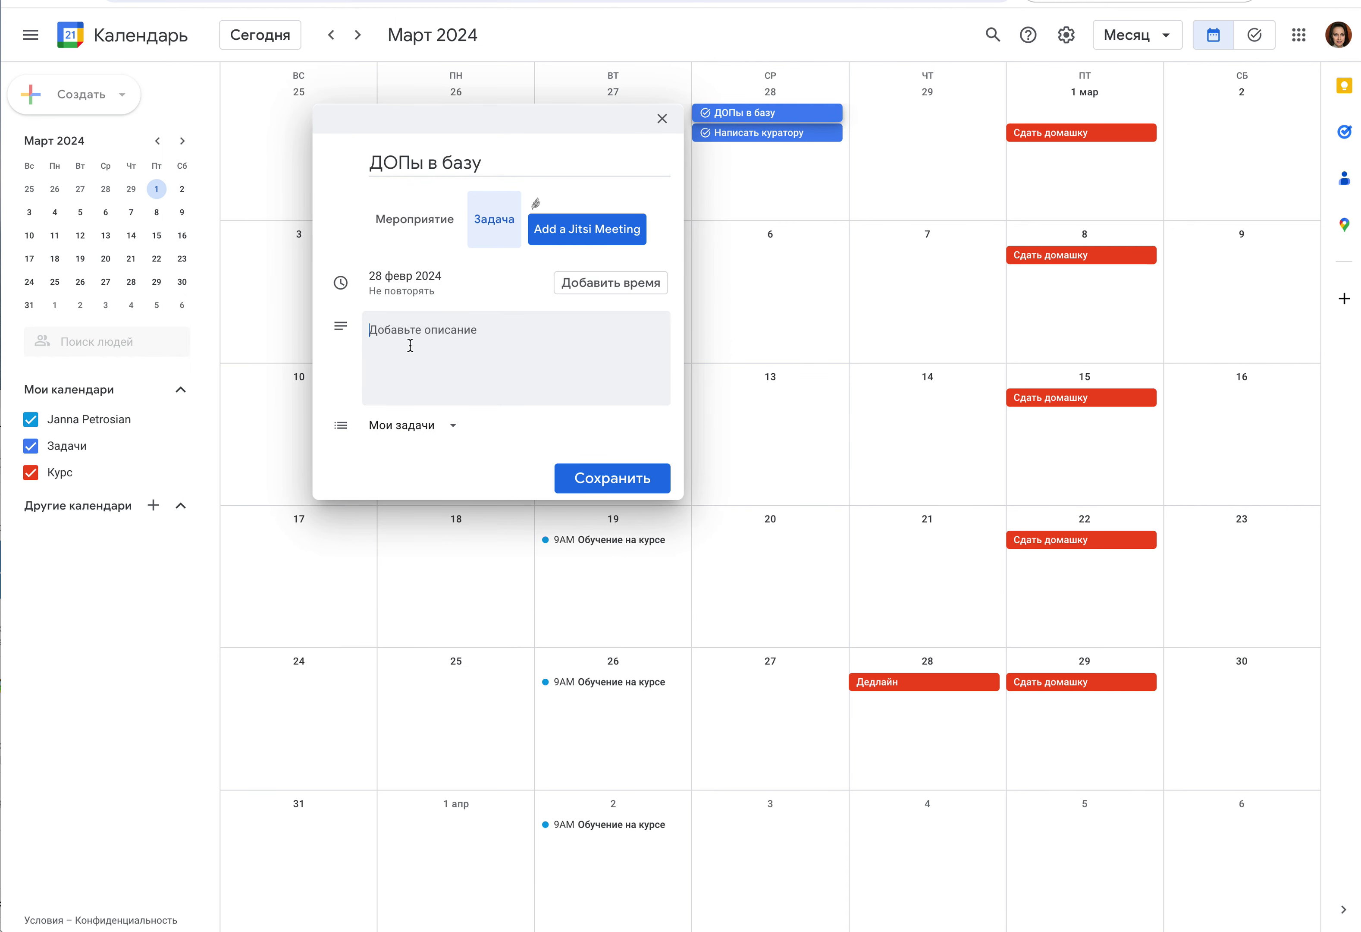
{"action": "type", "text": "цацацуа"}
{"action": "left_click", "coordinate": [613, 479]}
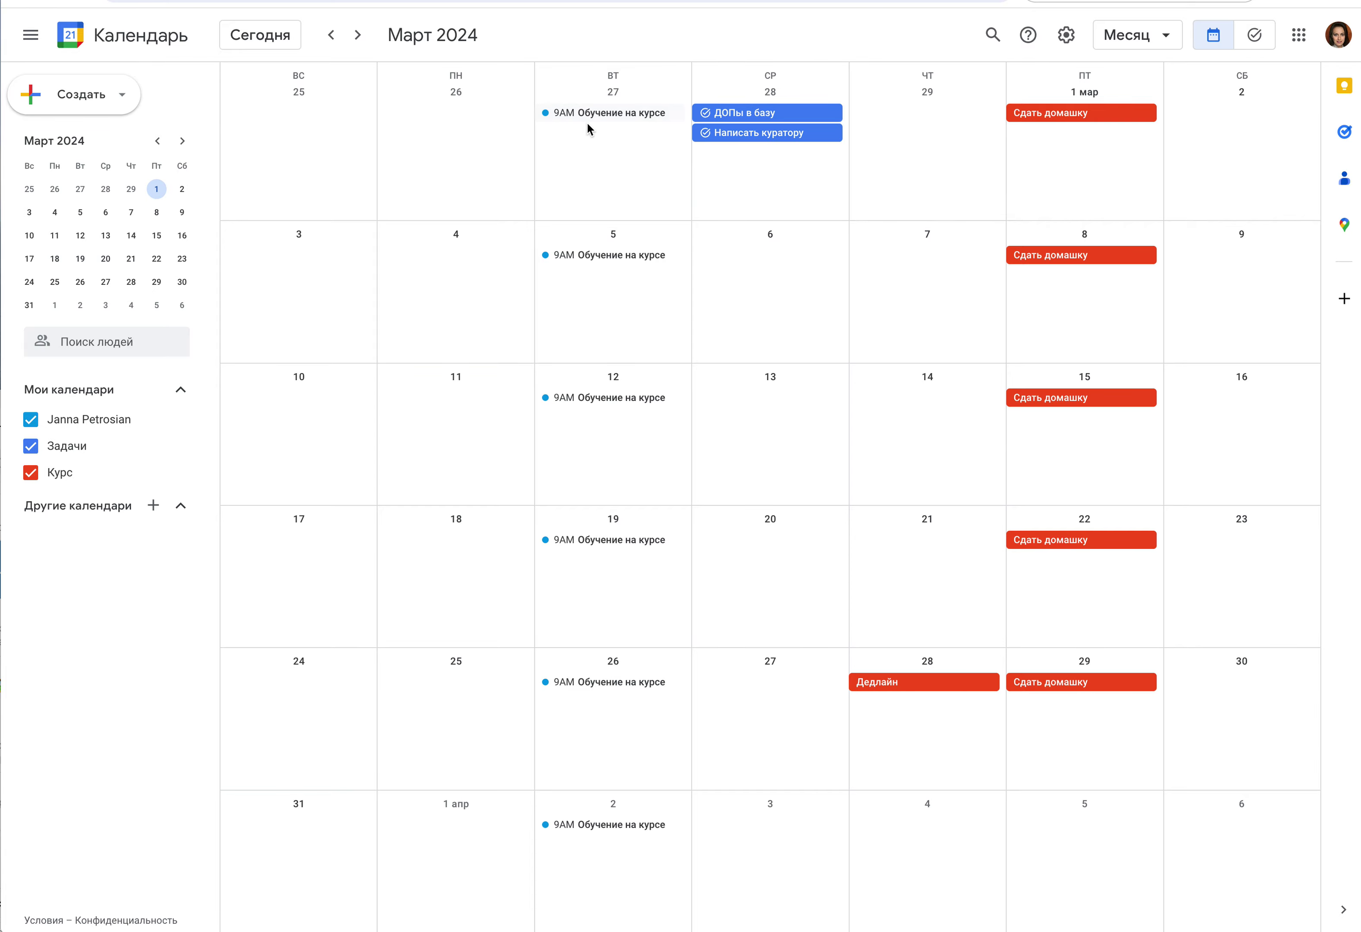
- Mark the February 28 task "Написать куратору" as completed (Задача выполнена)
{"action": "scroll", "coordinate": [596, 341], "scroll_direction": "down", "scroll_amount": 2}
{"action": "scroll", "coordinate": [611, 358], "scroll_direction": "up", "scroll_amount": 2}
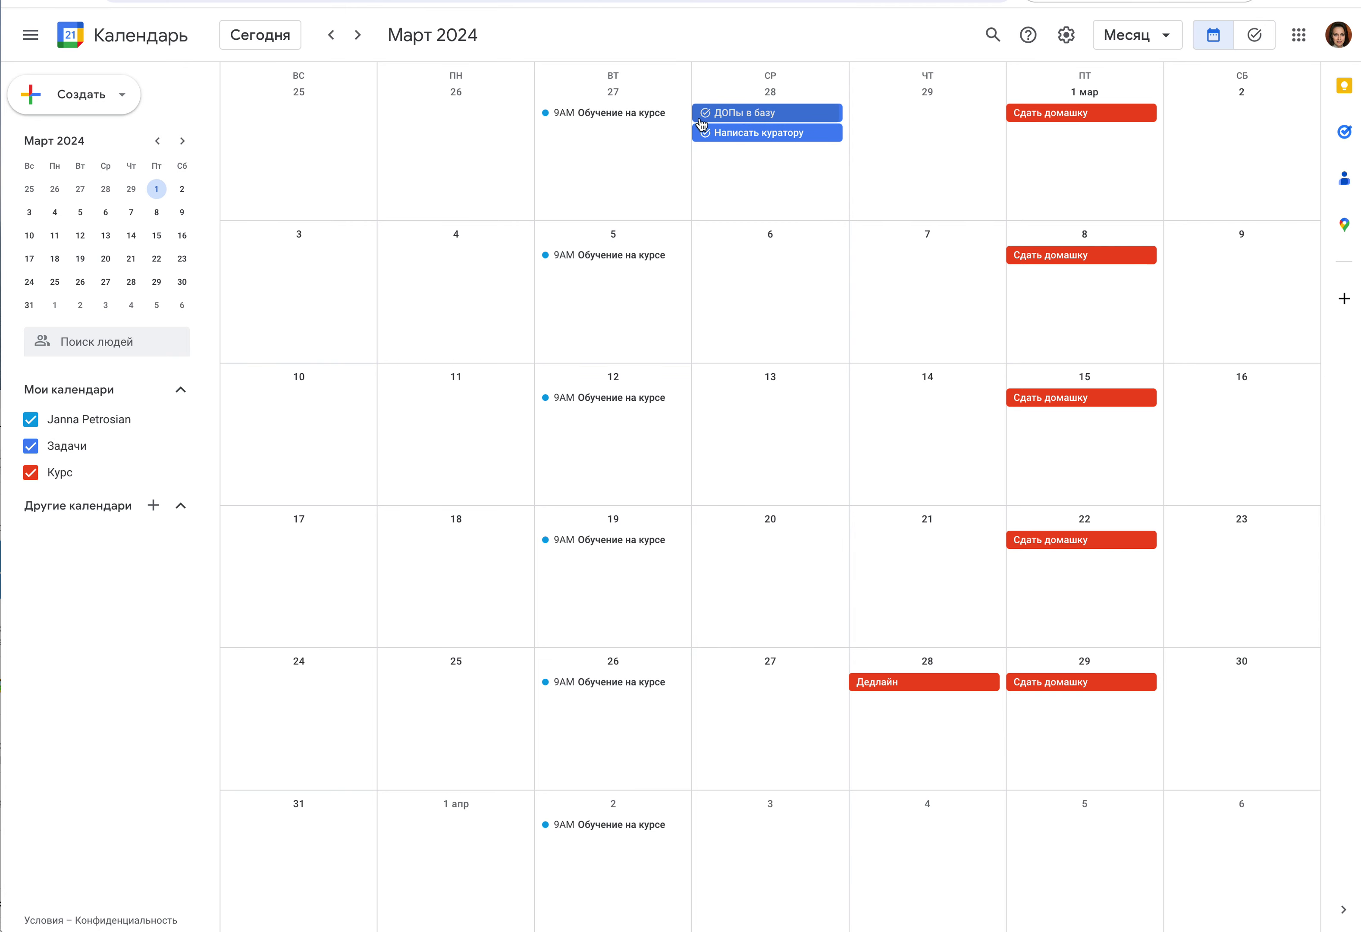
{"action": "left_click", "coordinate": [751, 140]}
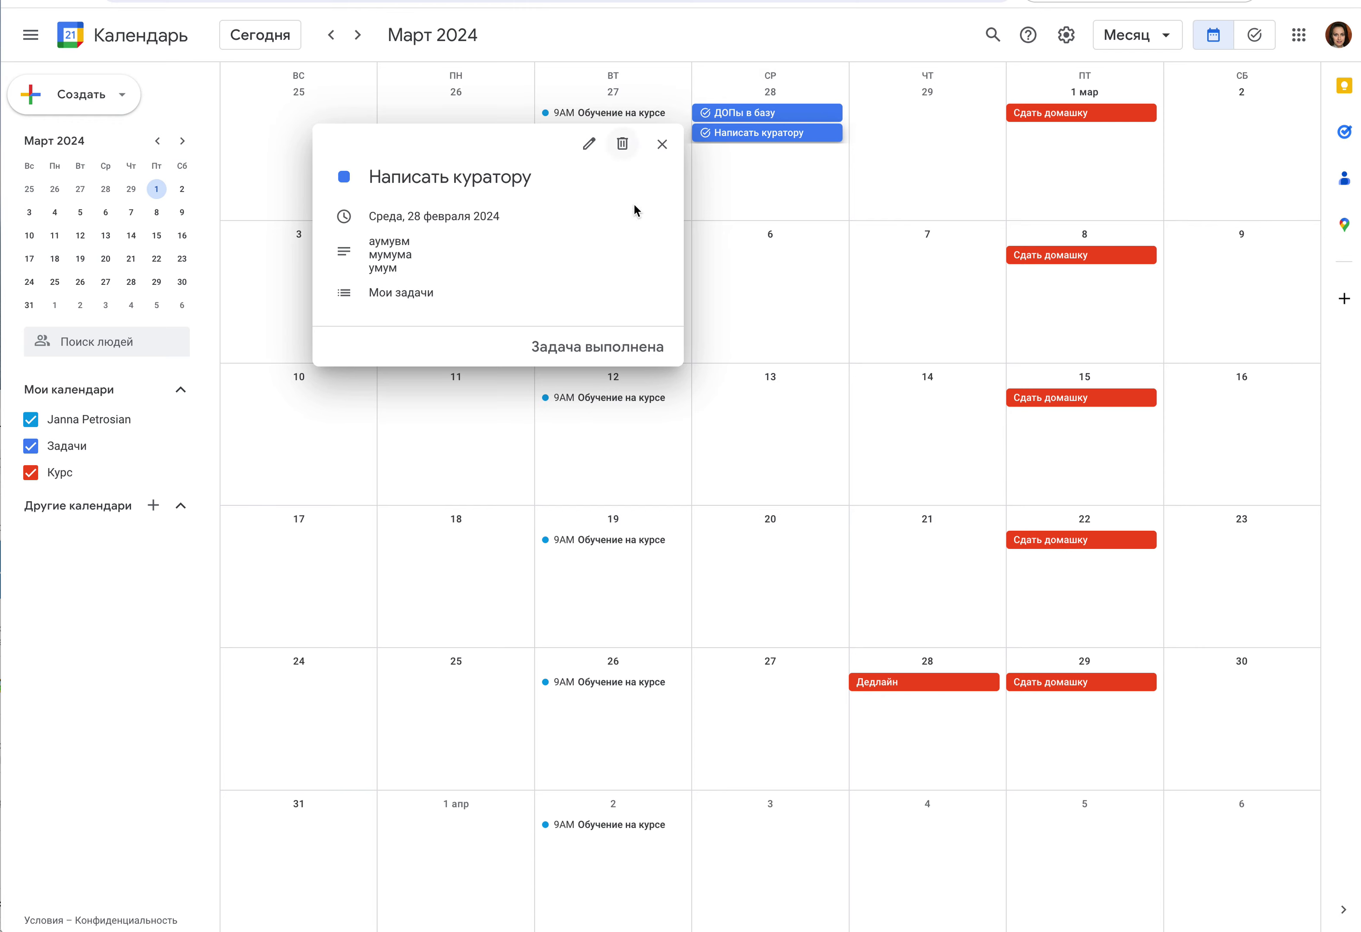
{"action": "left_click", "coordinate": [595, 349]}
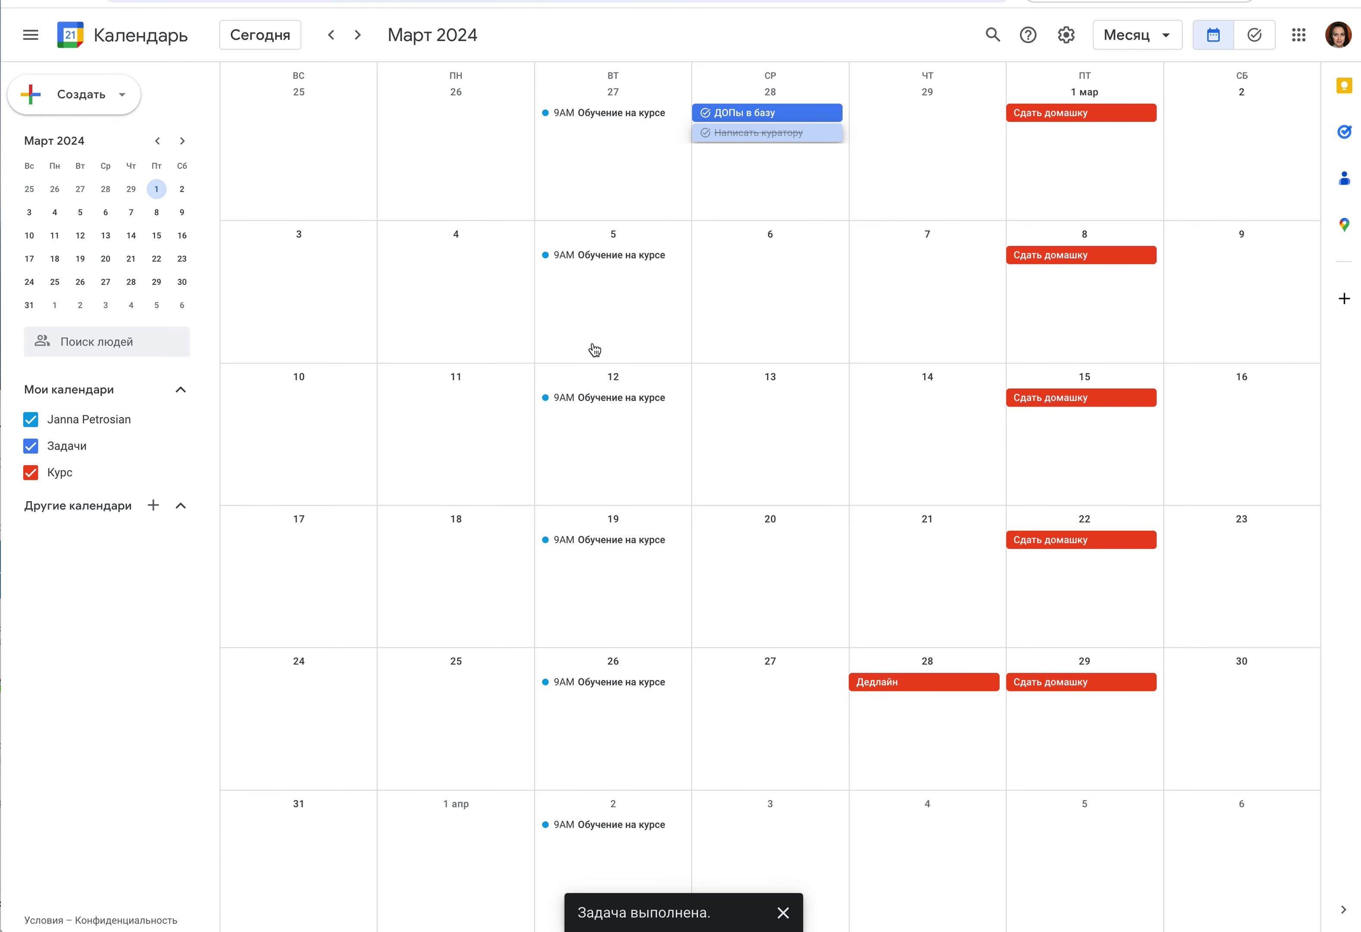
{"action": "left_click", "coordinate": [763, 176]}
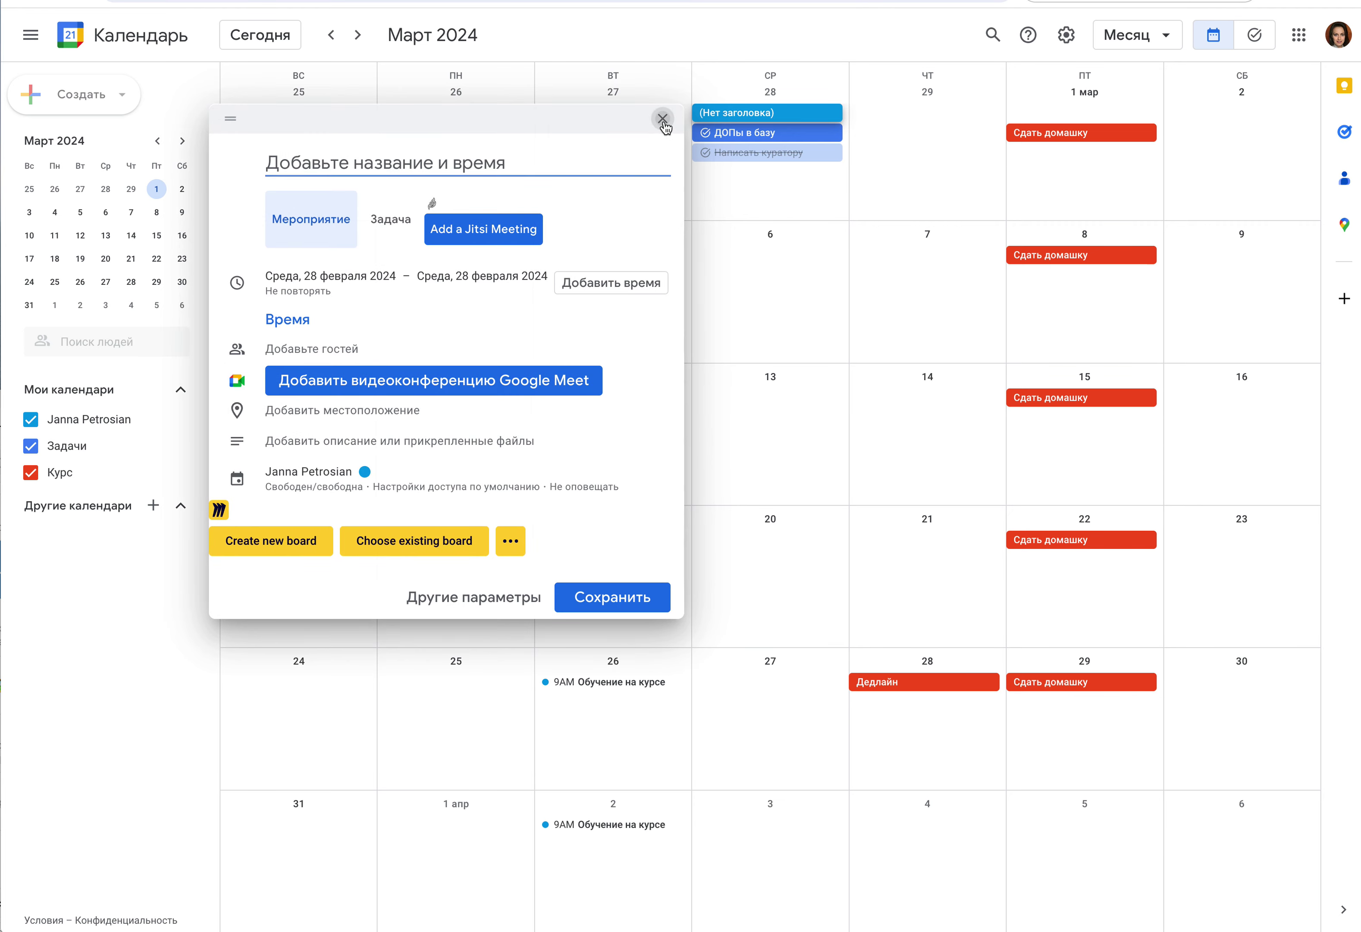
{"action": "left_click", "coordinate": [663, 119]}
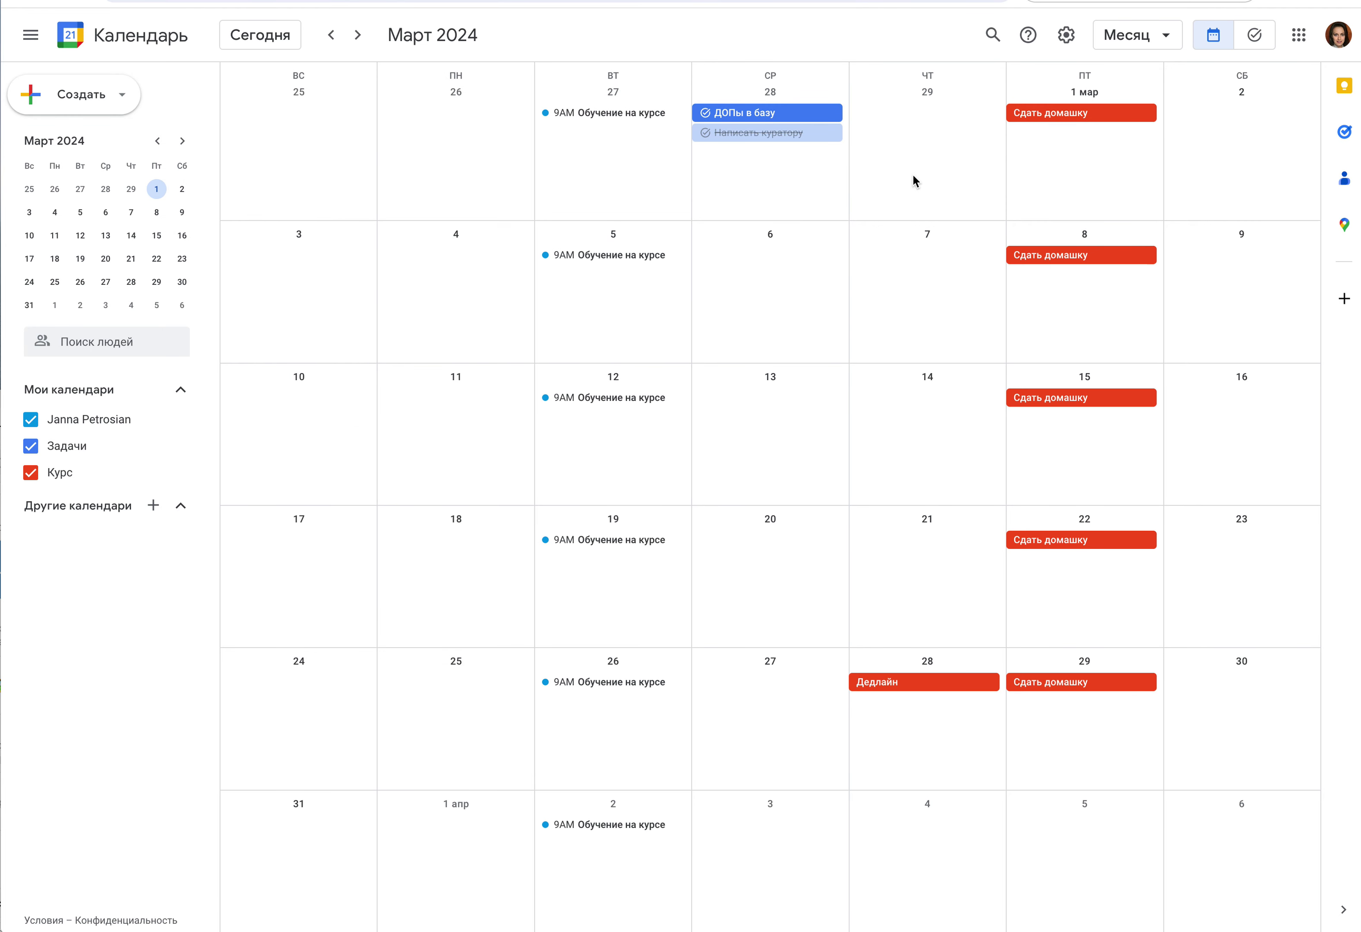
- Mark the February 28 task "ДОПы в базу" as completed (Задача выполнена)
{"action": "left_click", "coordinate": [757, 119]}
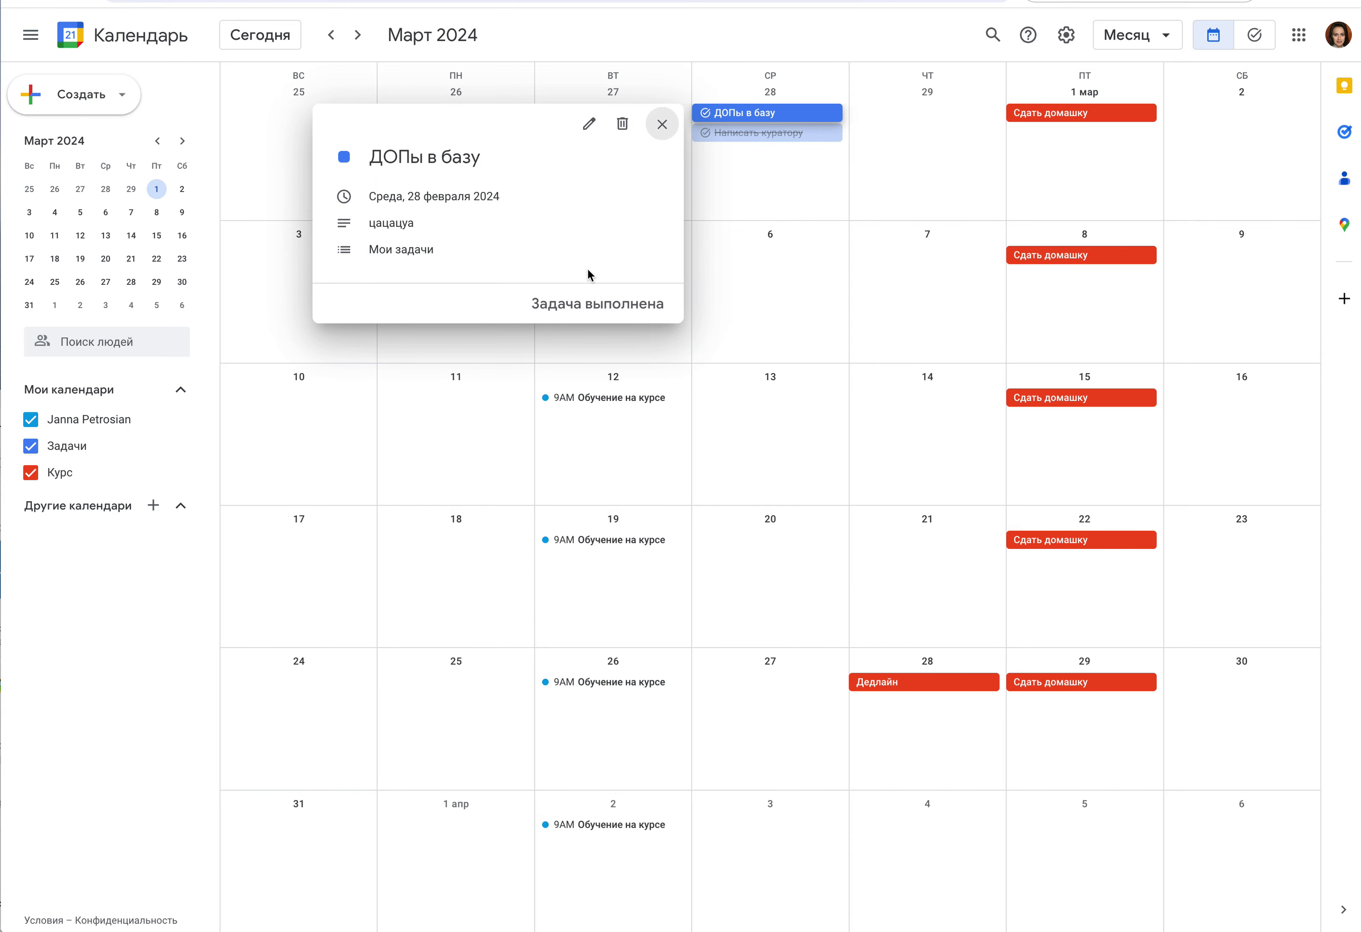
{"action": "left_click", "coordinate": [558, 314]}
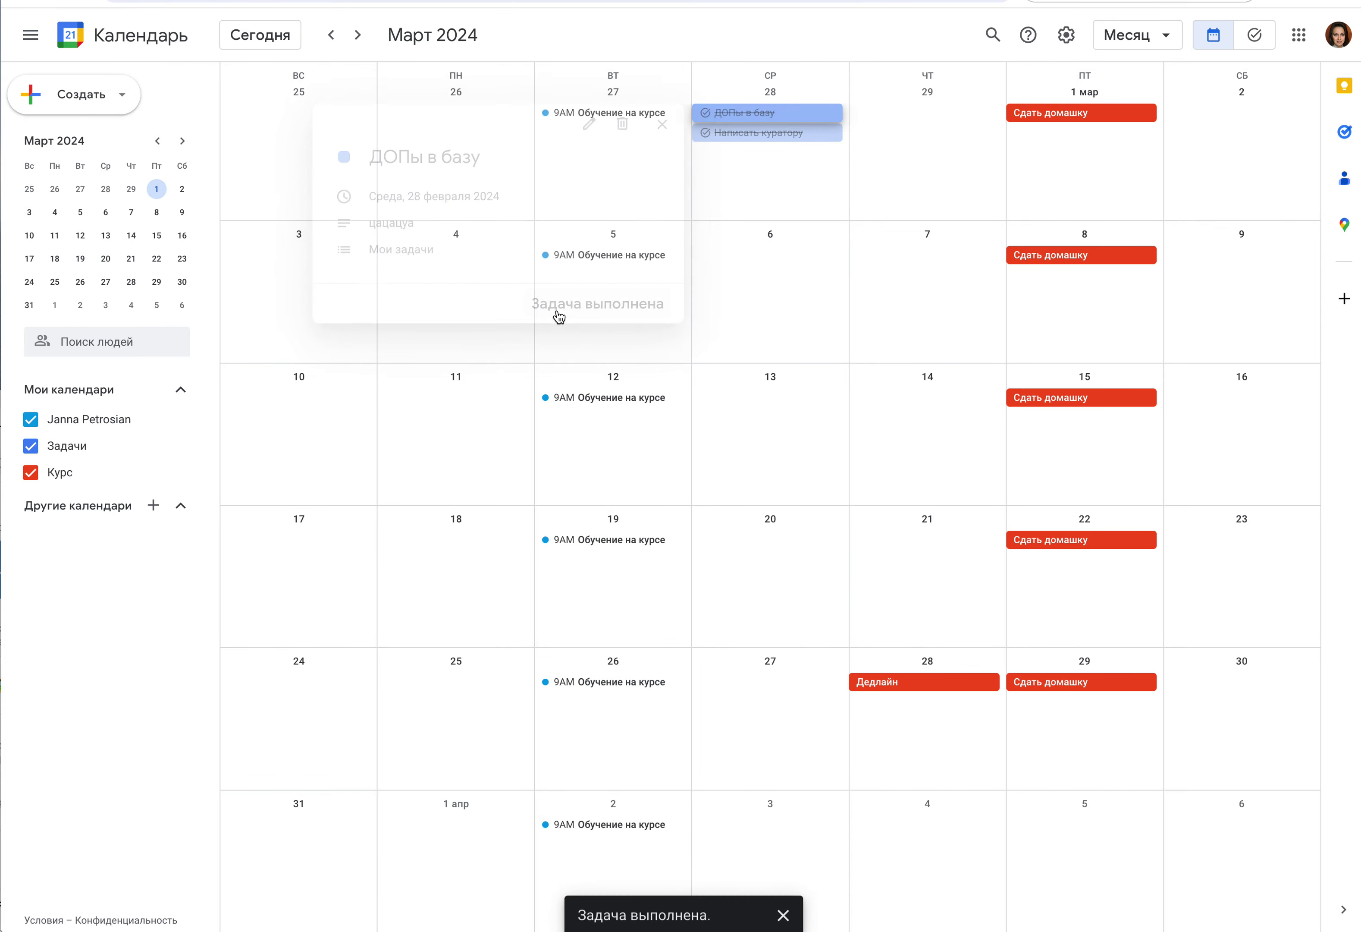
{"action": "left_click", "coordinate": [881, 268]}
{"action": "left_click", "coordinate": [805, 225]}
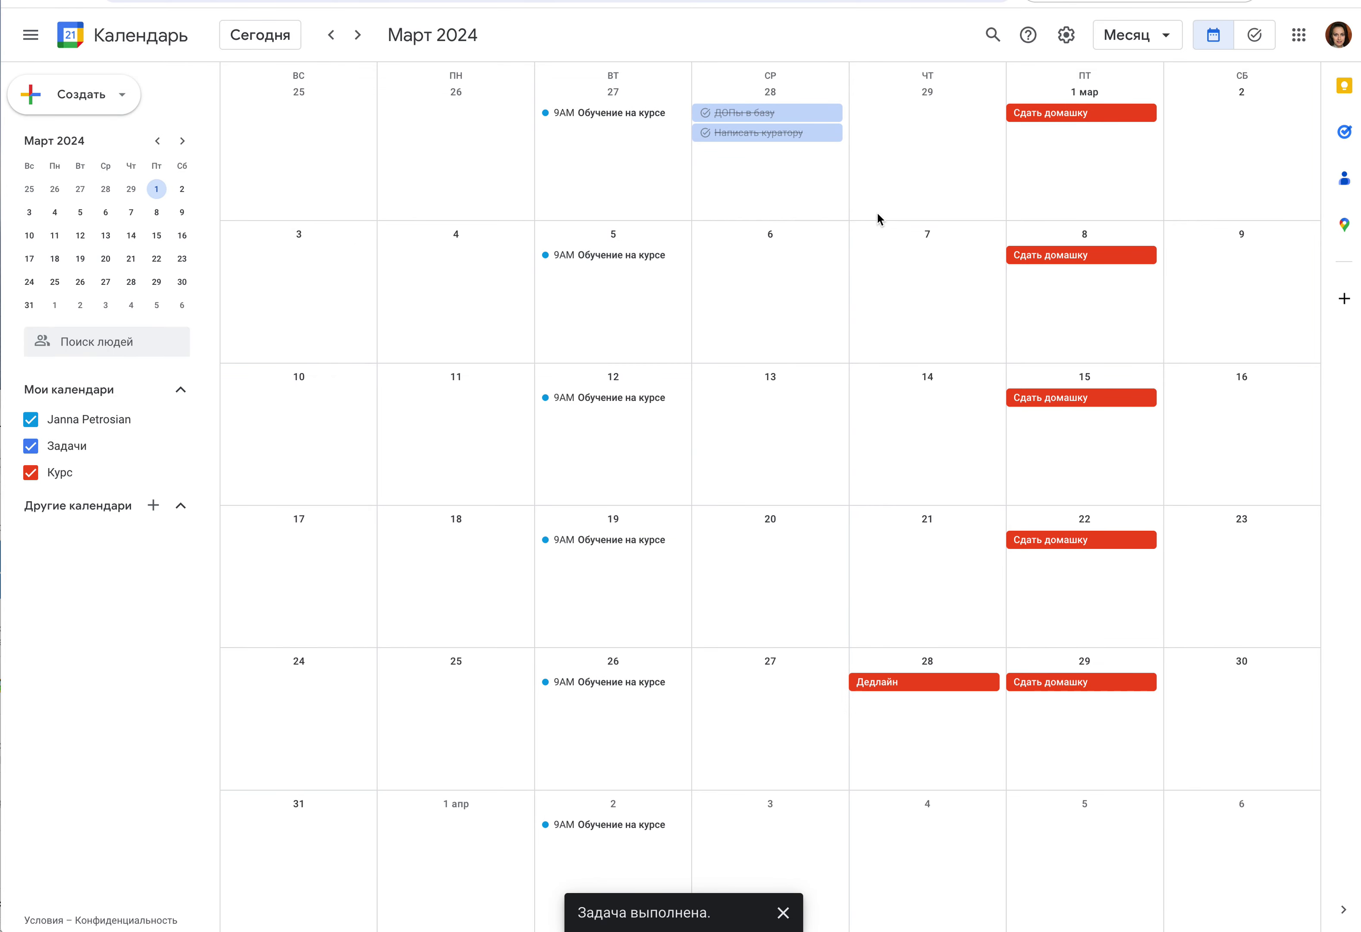